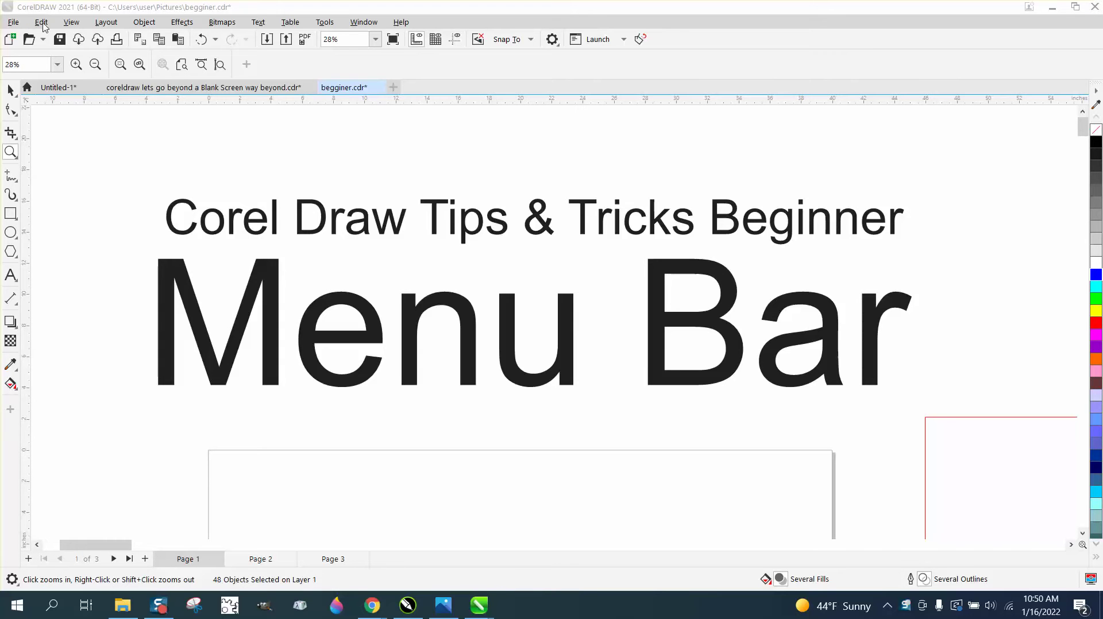
# Step: Copy the Menu Bar heading, paste it, and move the duplicate straight up above the Corel Draw Tips & Tricks Beginner line
pyautogui.click(43, 25)
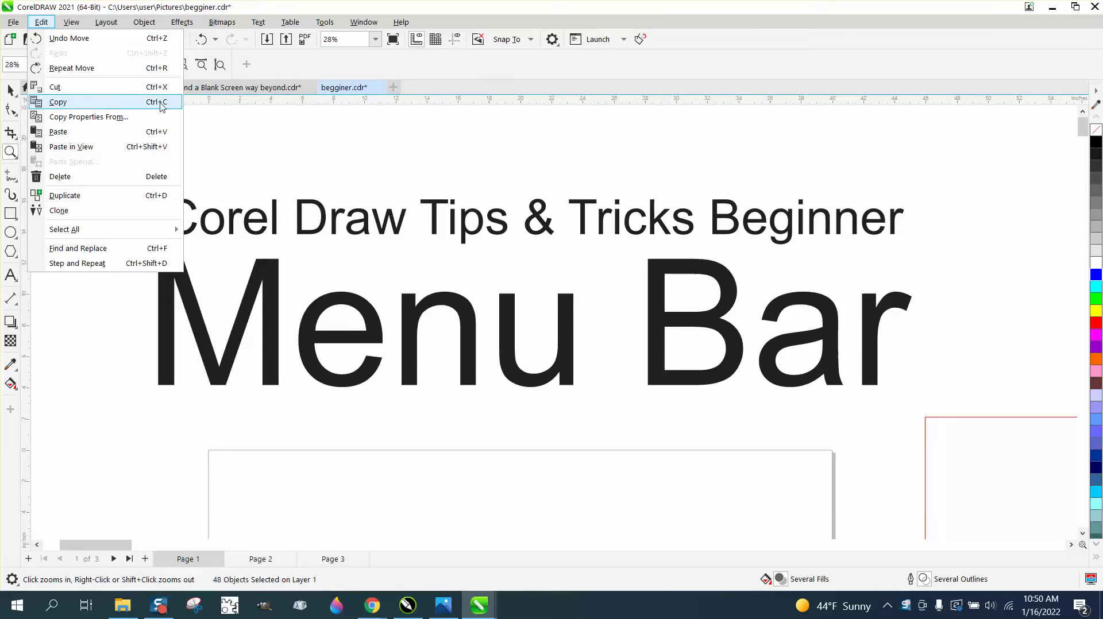
pyautogui.click(237, 130)
pyautogui.rightClick(319, 293)
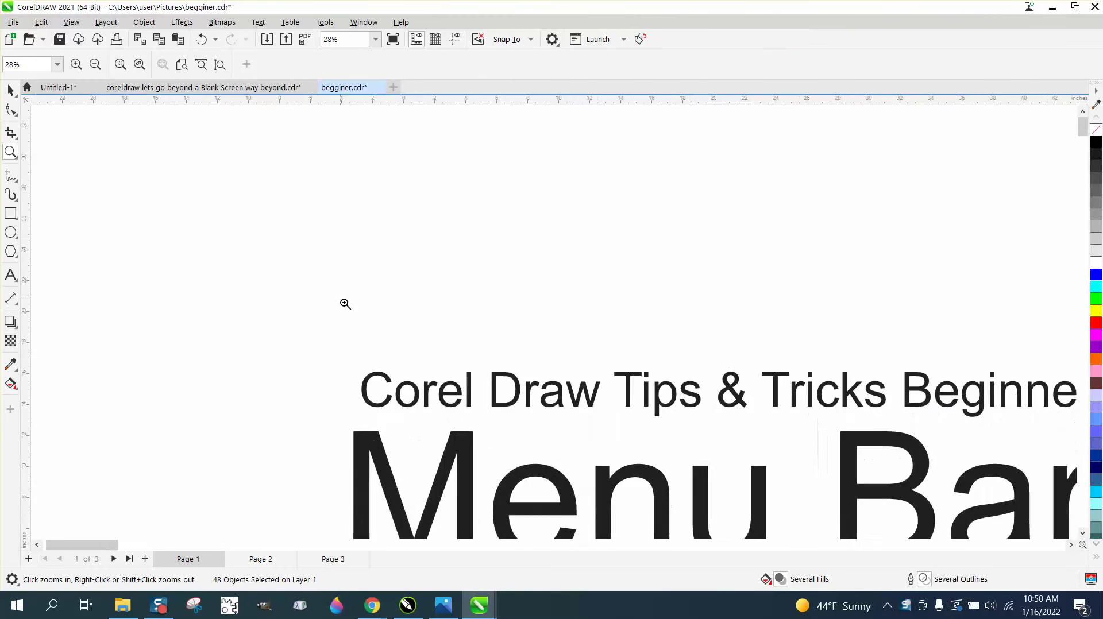
pyautogui.rightClick(345, 305)
pyautogui.click(11, 90)
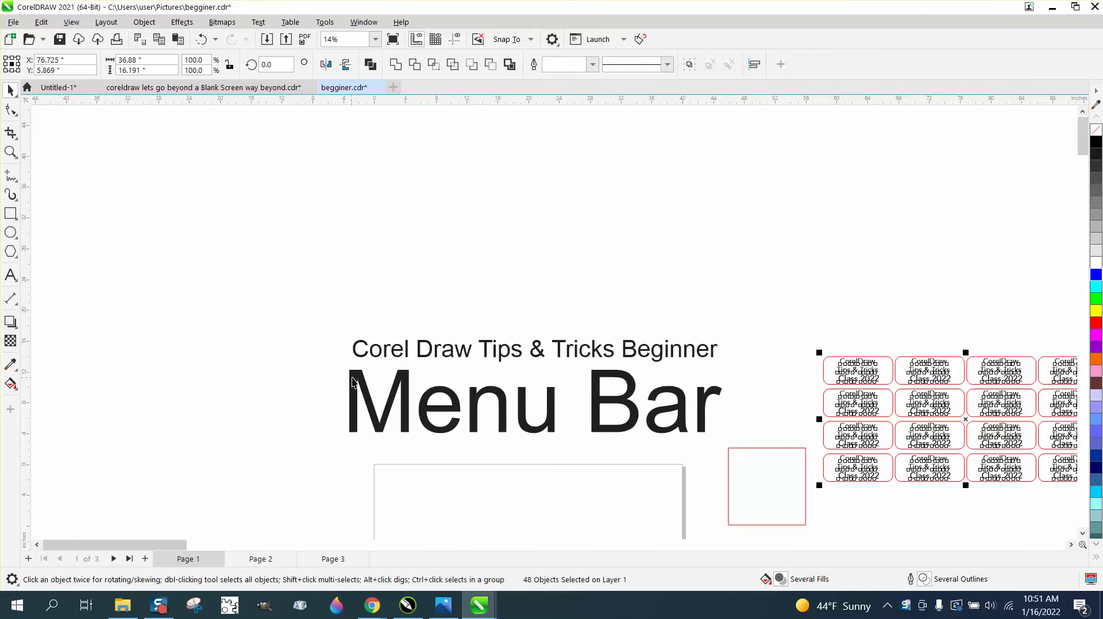
pyautogui.click(354, 383)
pyautogui.click(49, 23)
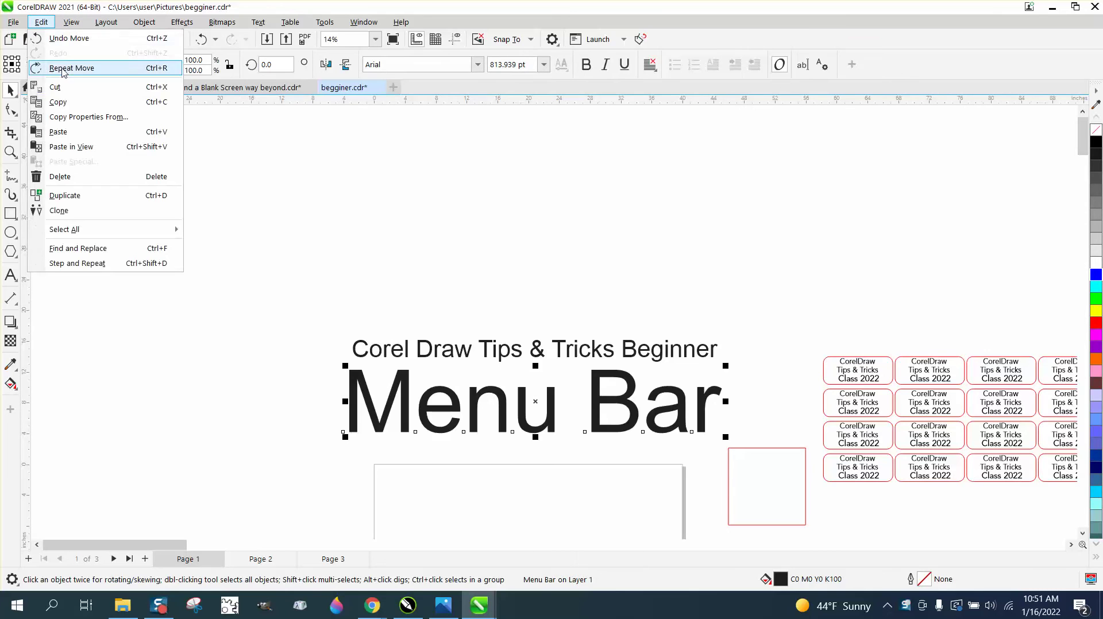
pyautogui.click(58, 102)
pyautogui.rightClick(280, 226)
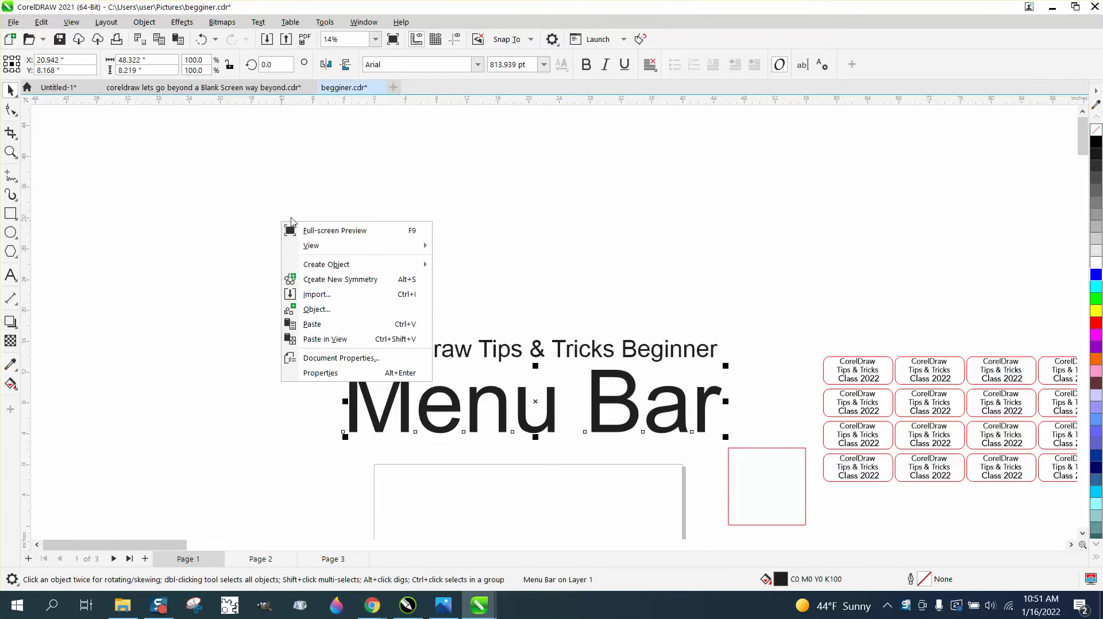
pyautogui.click(313, 323)
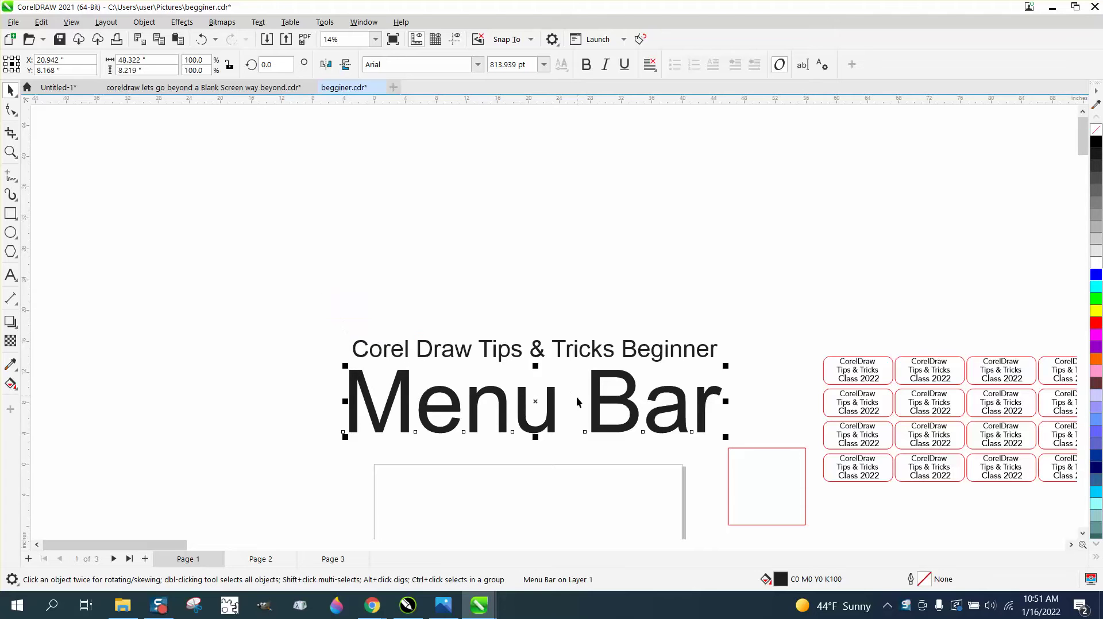
pyautogui.moveTo(536, 401); pyautogui.dragTo(533, 261)
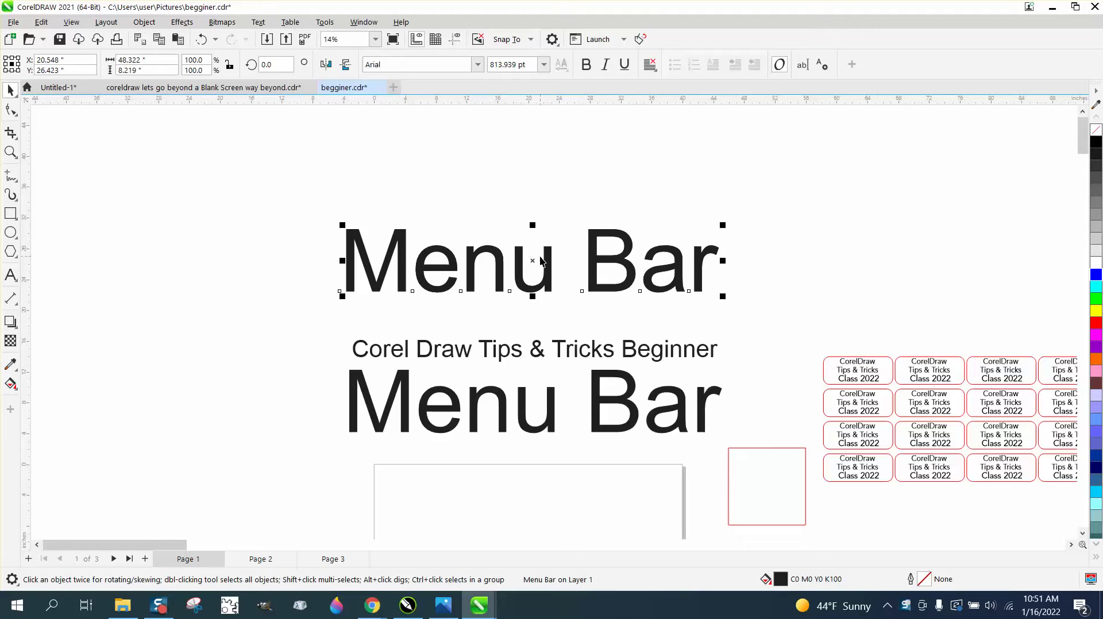
# Step: Try to shift the duplicate Menu Bar text further up, undo that move, and delete the duplicate
pyautogui.moveTo(531, 260); pyautogui.dragTo(522, 175)
pyautogui.hotkey('ctrl', 'z')
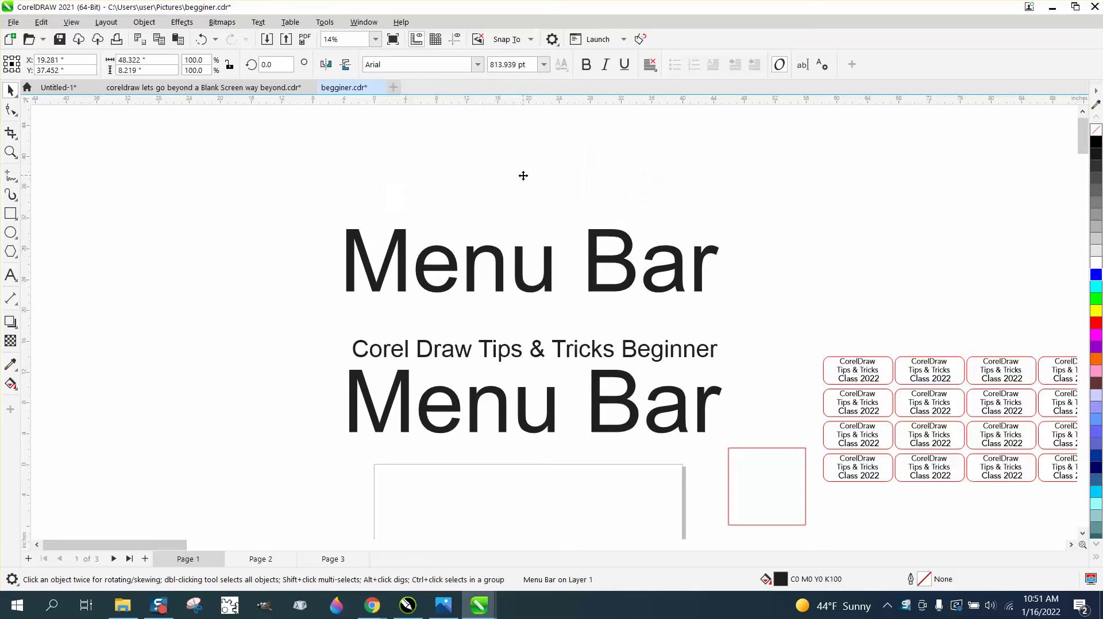
pyautogui.click(523, 175)
pyautogui.click(546, 246)
pyautogui.press('Delete')
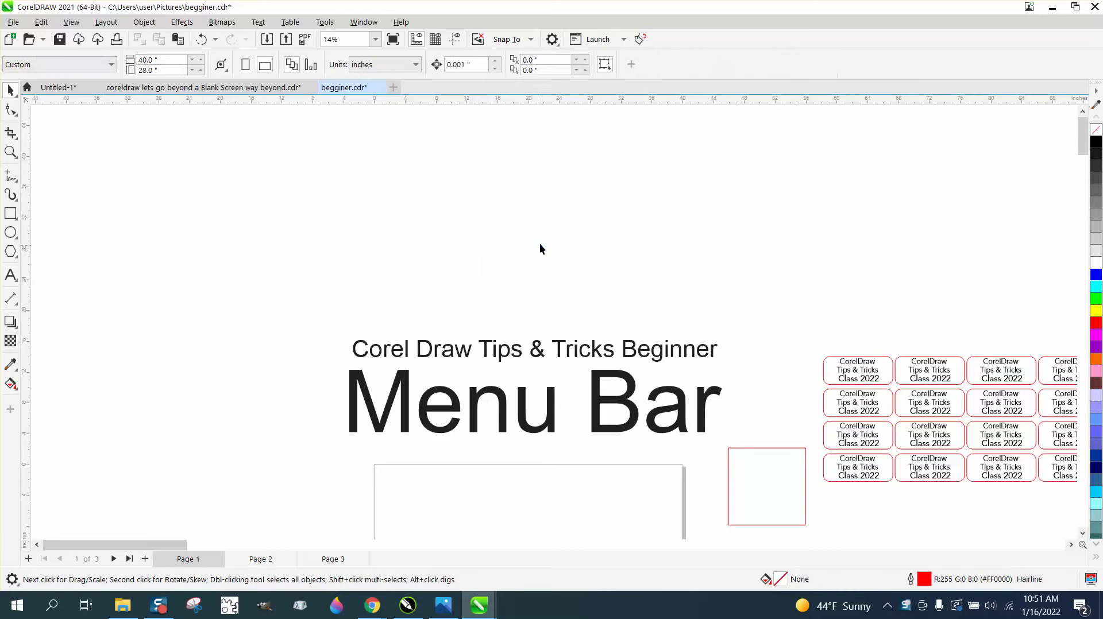
pyautogui.click(41, 23)
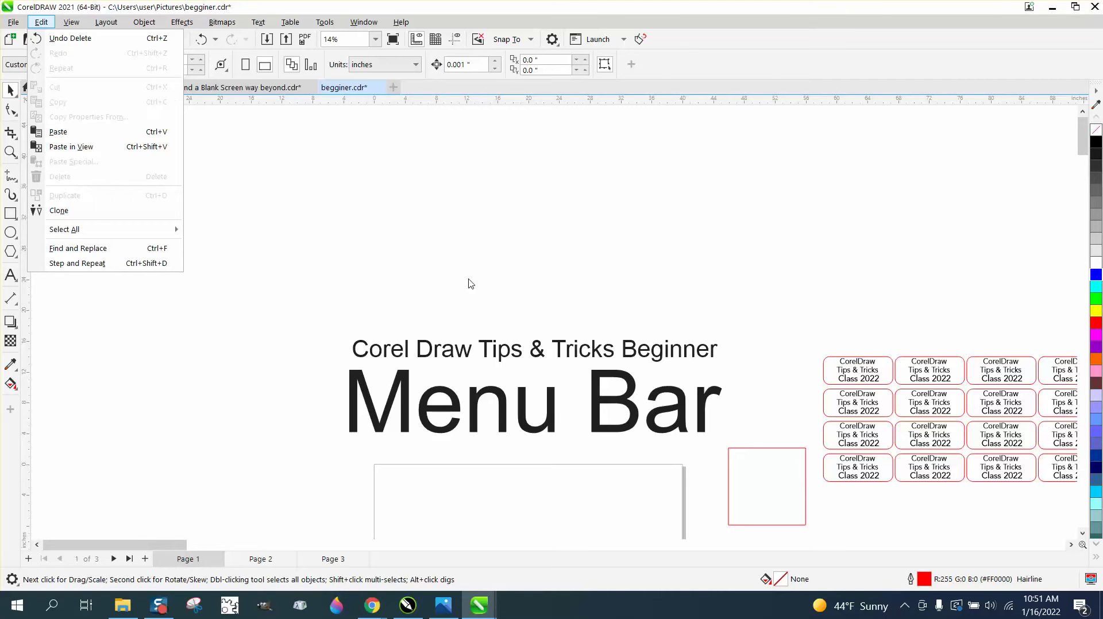
pyautogui.click(463, 352)
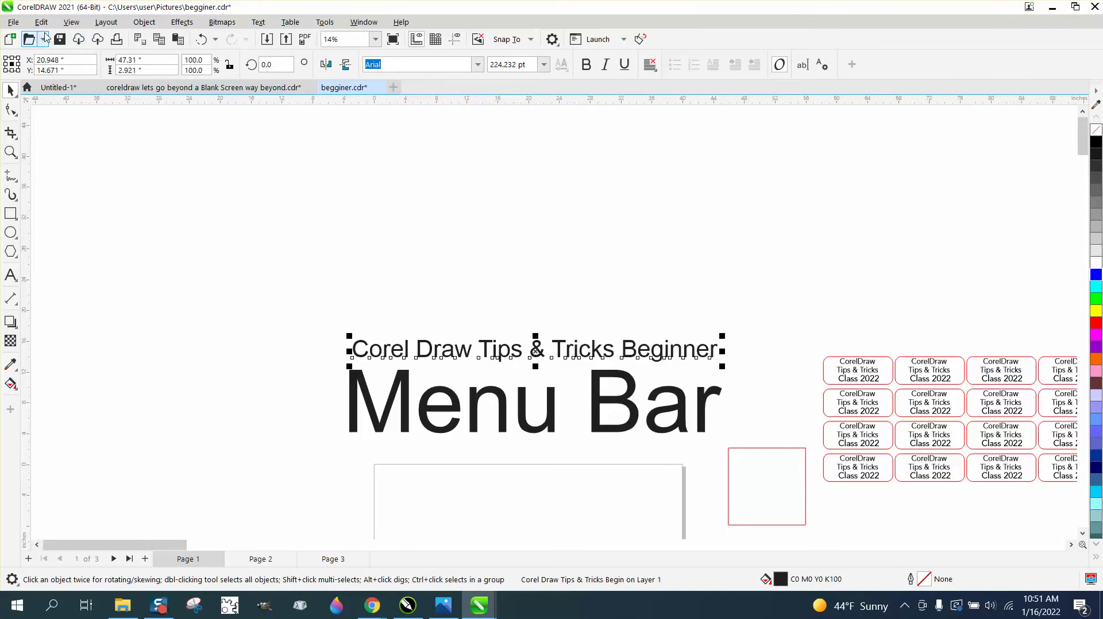
pyautogui.click(42, 22)
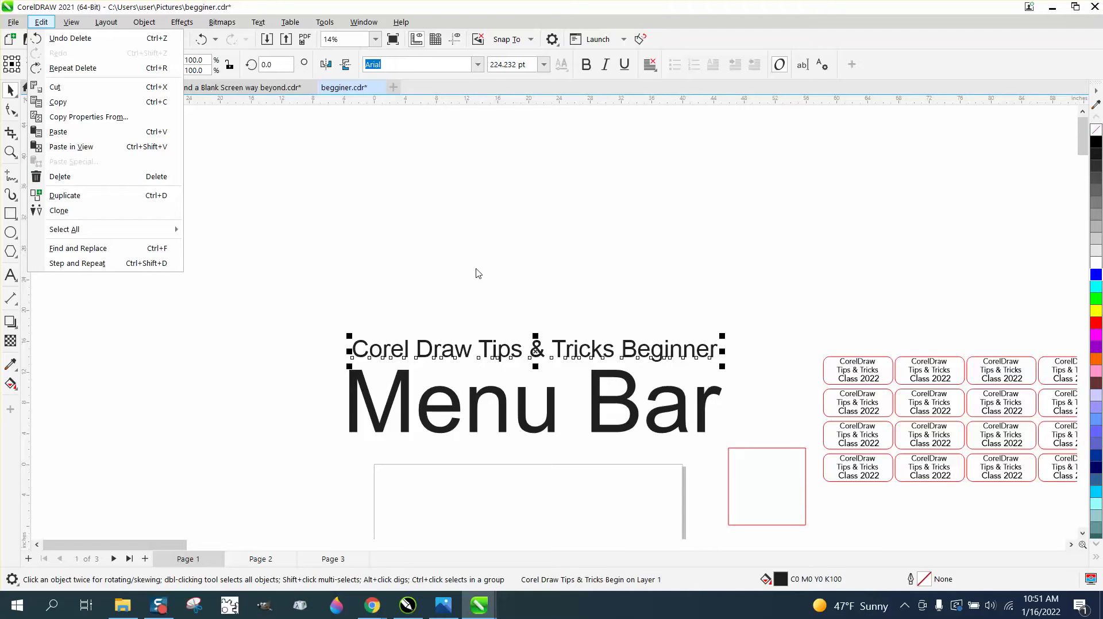
# Step: Move the red square from beside the page to the empty area above the start of the title text
pyautogui.moveTo(763, 470); pyautogui.dragTo(397, 226)
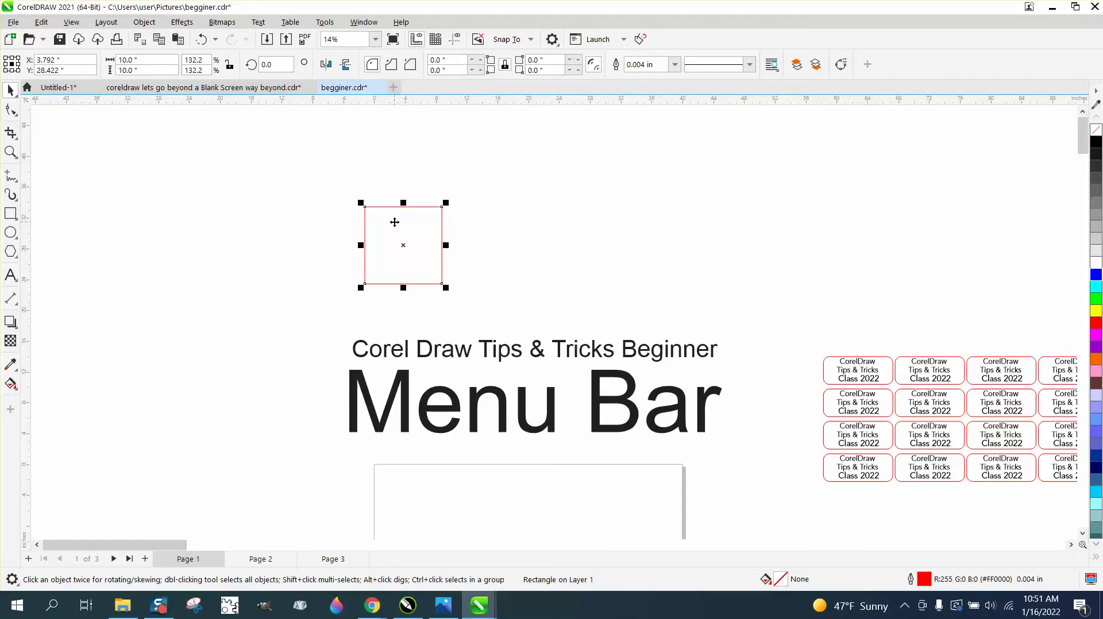
# Step: Duplicate the red square alongside, shrink the copy to about 8.35 inches, and repeat the duplicate-and-shrink operation three more times
pyautogui.moveTo(408, 245); pyautogui.dragTo(493, 244)
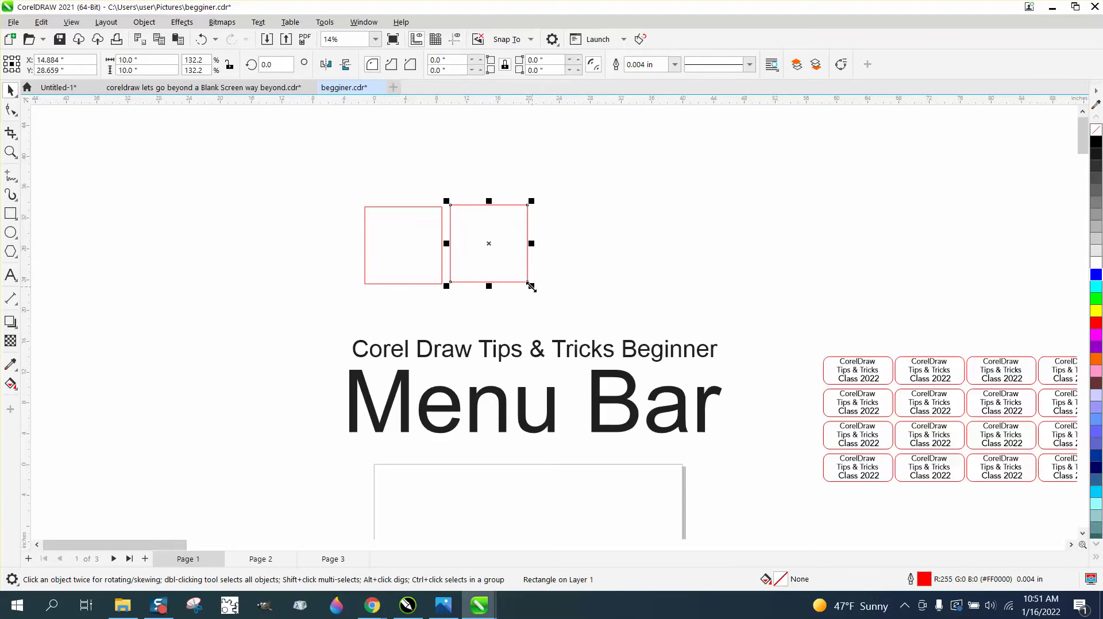
pyautogui.moveTo(531, 287); pyautogui.dragTo(521, 275)
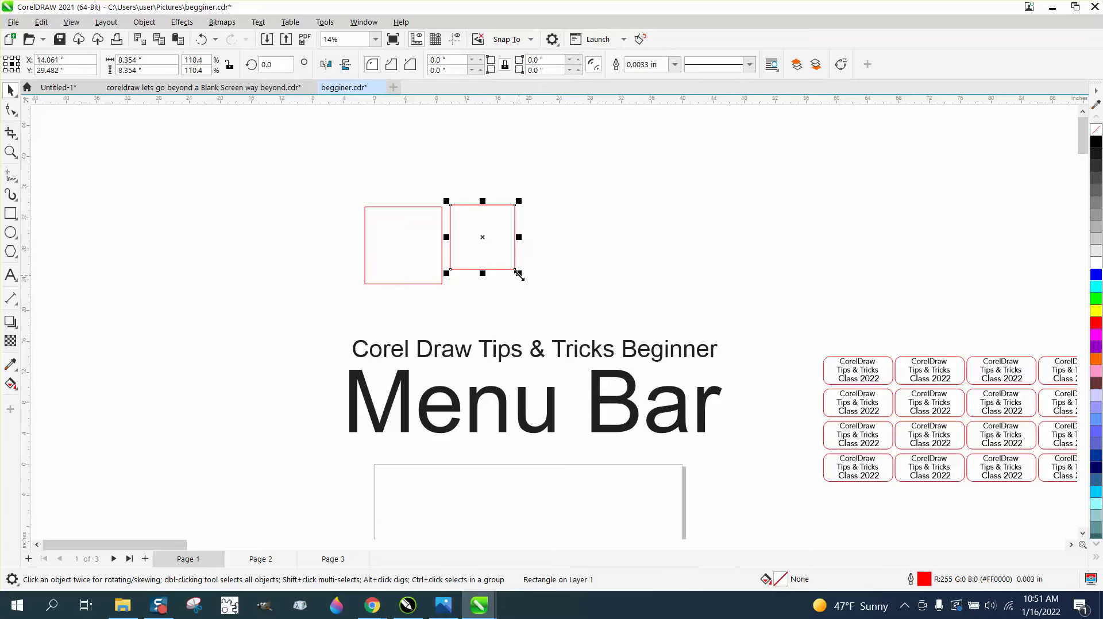
pyautogui.hotkey('ctrl', 'r')
pyautogui.hotkey('ctrl', 'r')
pyautogui.hotkey('ctrl', 'r')
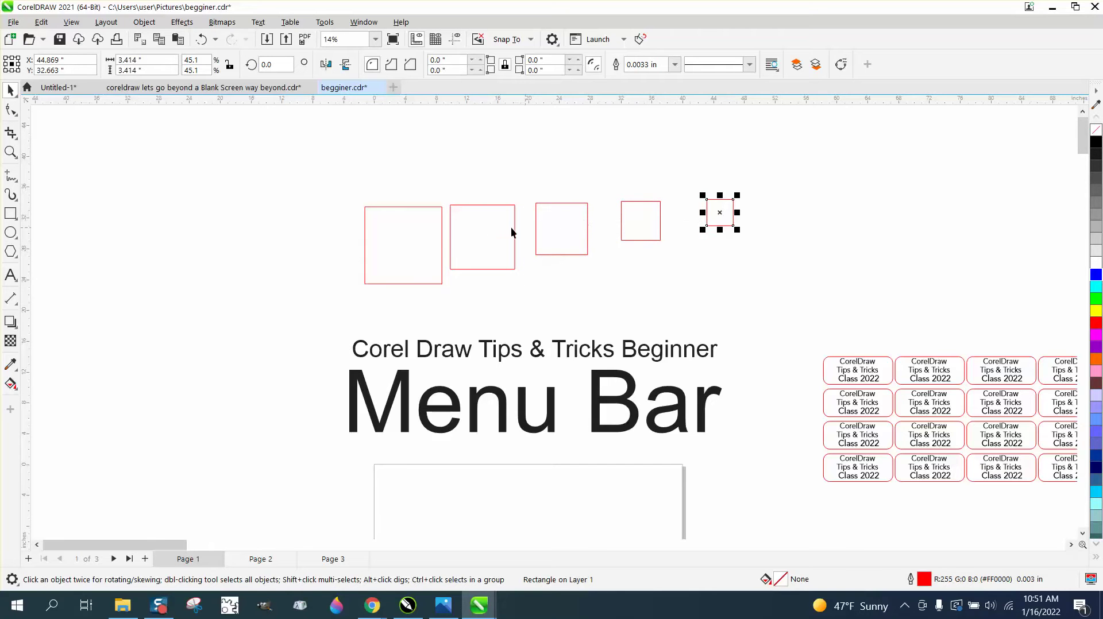
# Step: Delete the four progressively smaller copies, keeping the original red square
pyautogui.moveTo(440, 164); pyautogui.dragTo(768, 288)
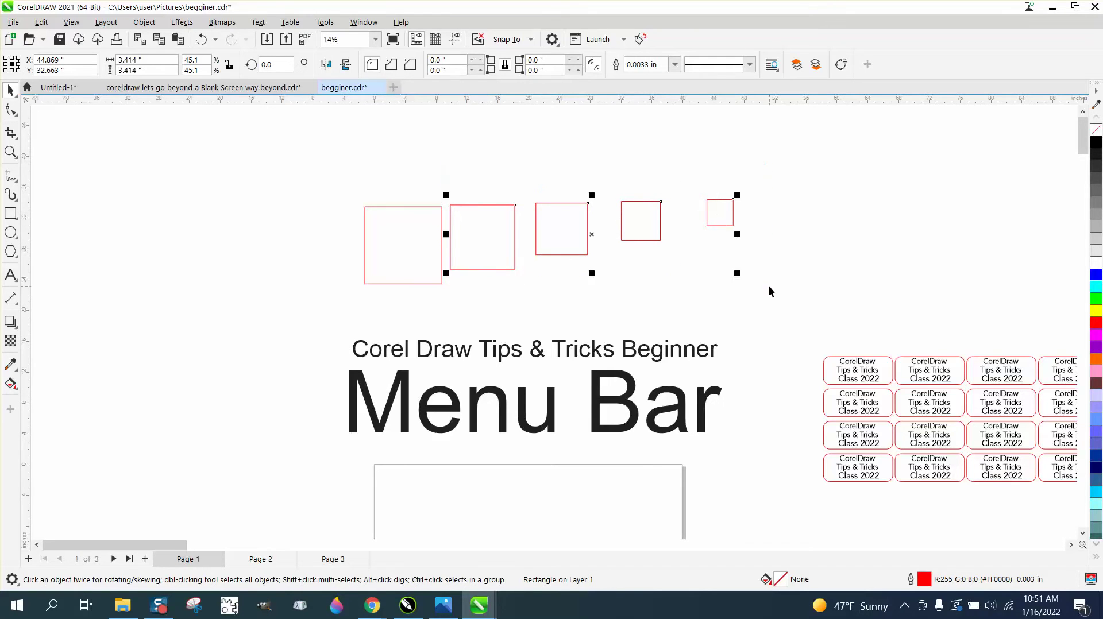
pyautogui.press('Delete')
# Step: Duplicate the red square just beside itself at full size and repeat the duplication three more times to form a row
pyautogui.click(420, 244)
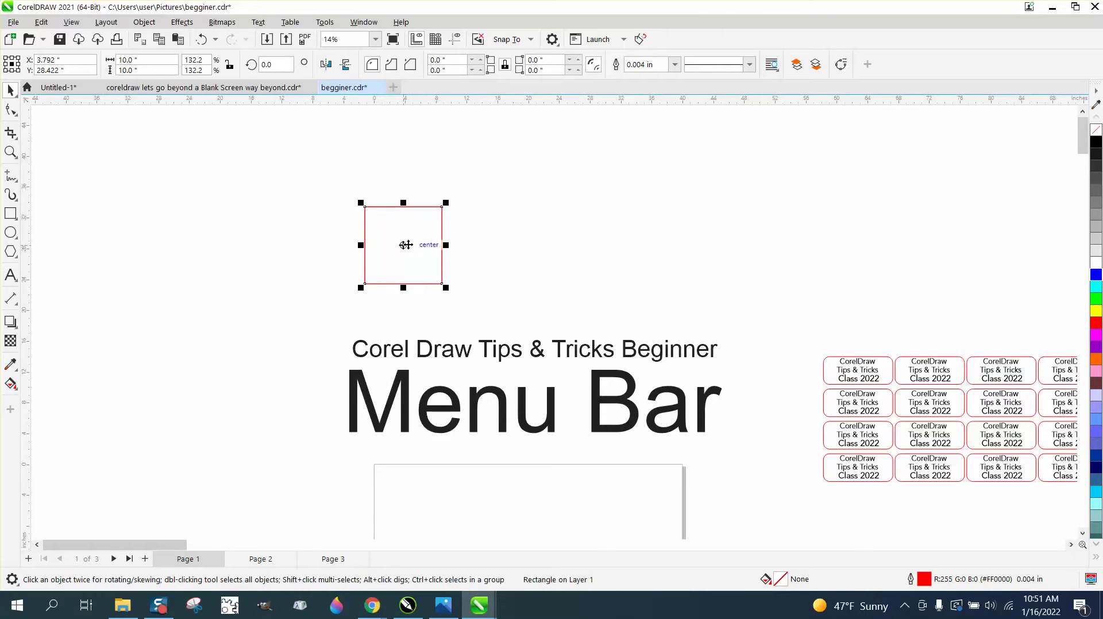
pyautogui.moveTo(424, 244); pyautogui.dragTo(488, 246)
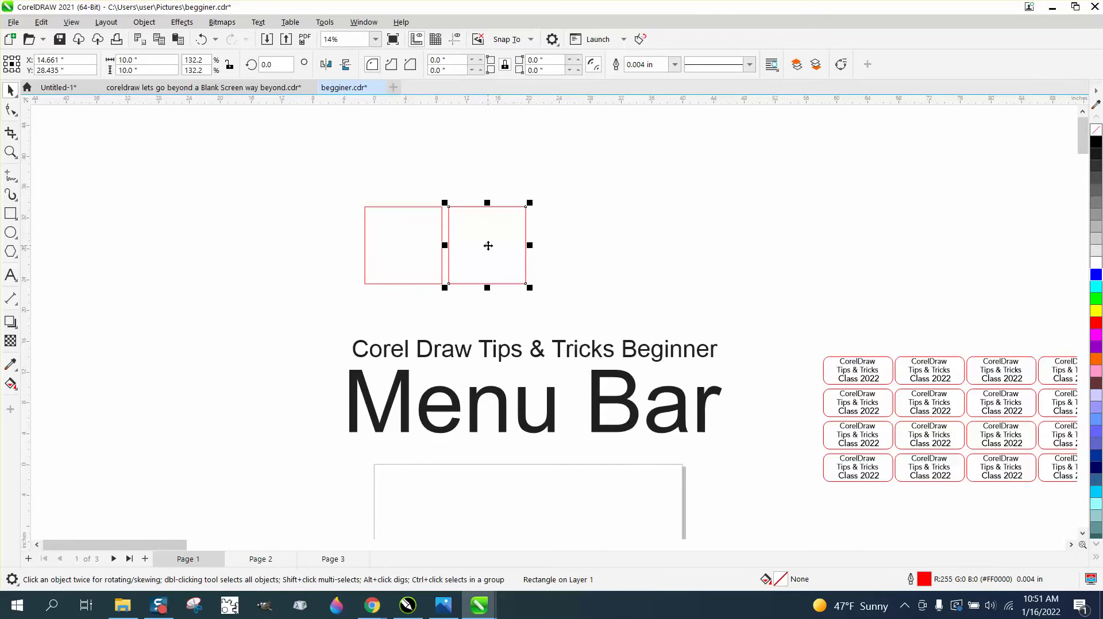
pyautogui.hotkey('ctrl', 'r')
pyautogui.hotkey('ctrl', 'r')
pyautogui.hotkey('ctrl', 'r')
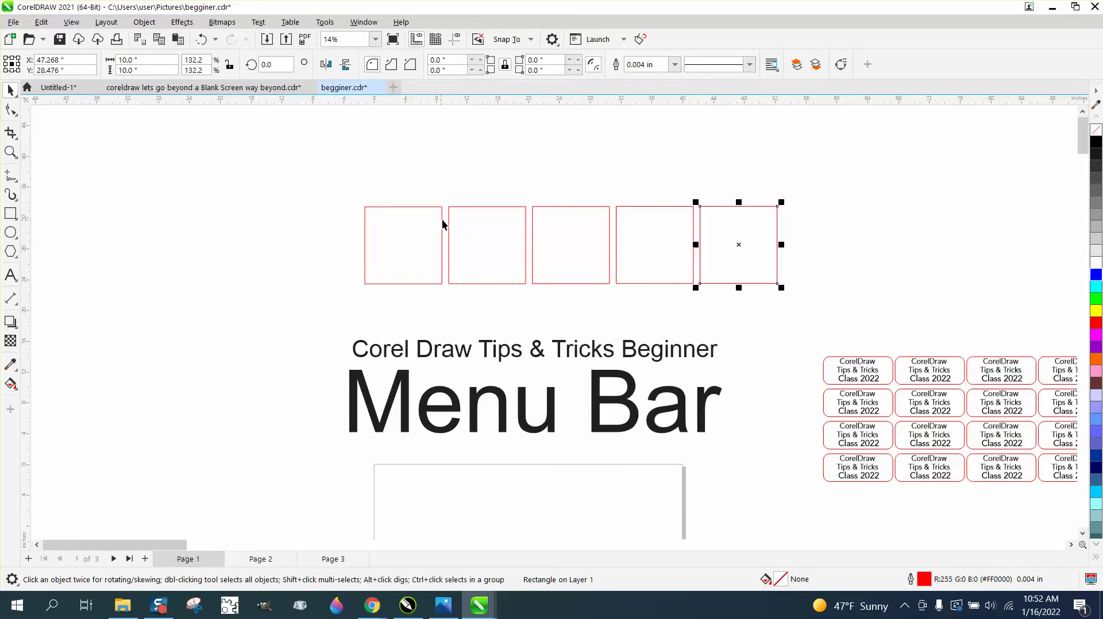
# Step: Delete the four full-size copies in the row, keeping only the original red square
pyautogui.moveTo(446, 182); pyautogui.dragTo(829, 316)
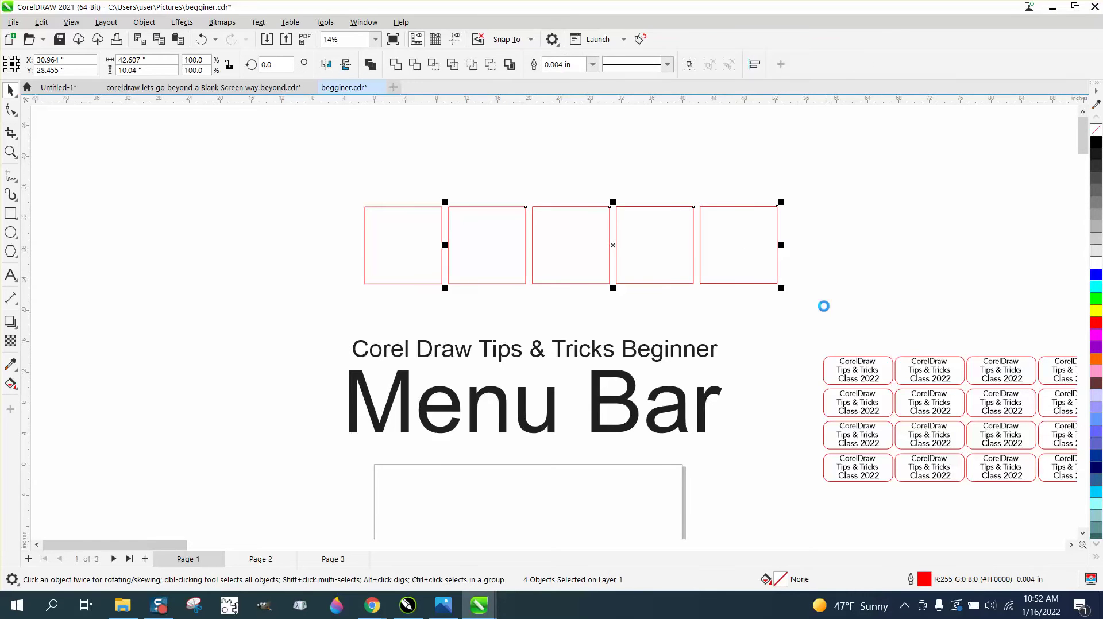
pyautogui.press('Delete')
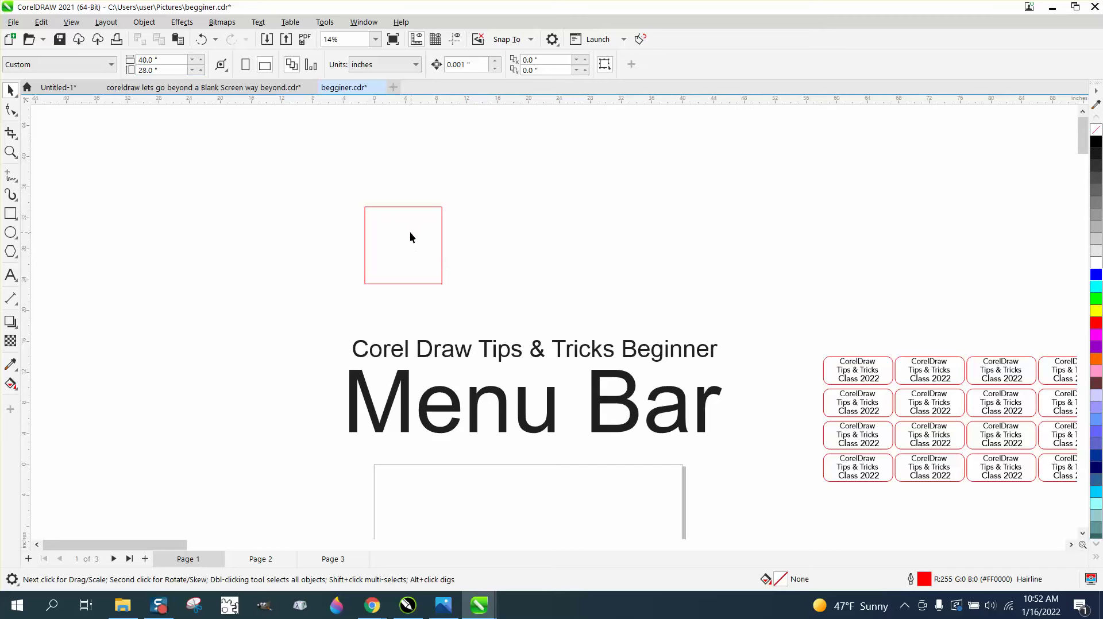
# Step: Draw a narrow upright ellipse about 1.18 inches wide and 11.19 inches high in the upper middle of the blank page
pyautogui.click(42, 23)
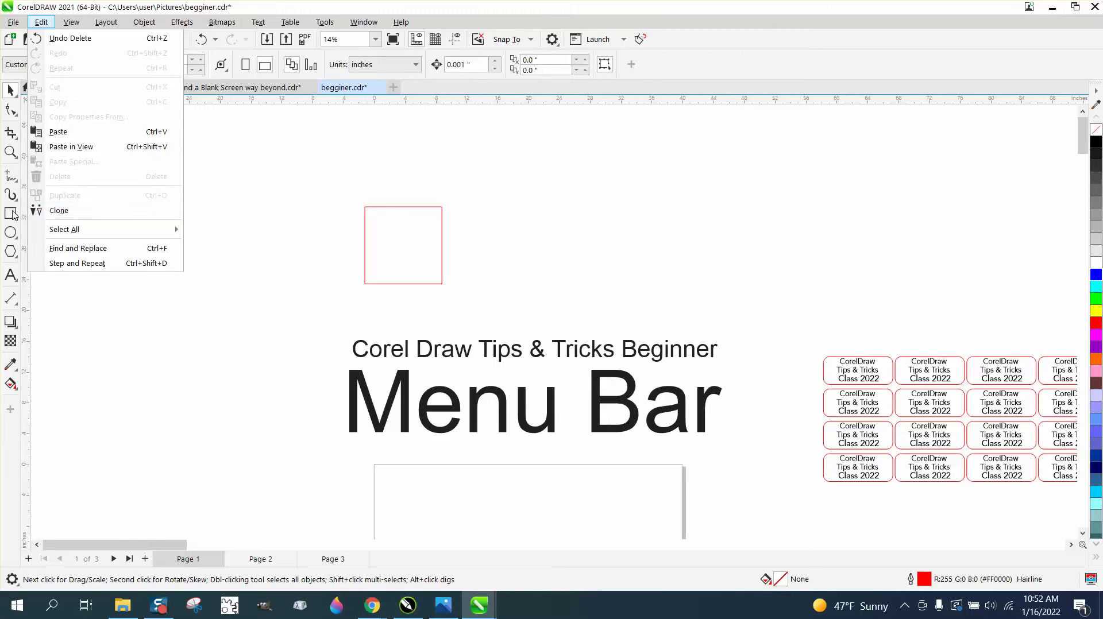
pyautogui.click(11, 151)
pyautogui.rightClick(271, 191)
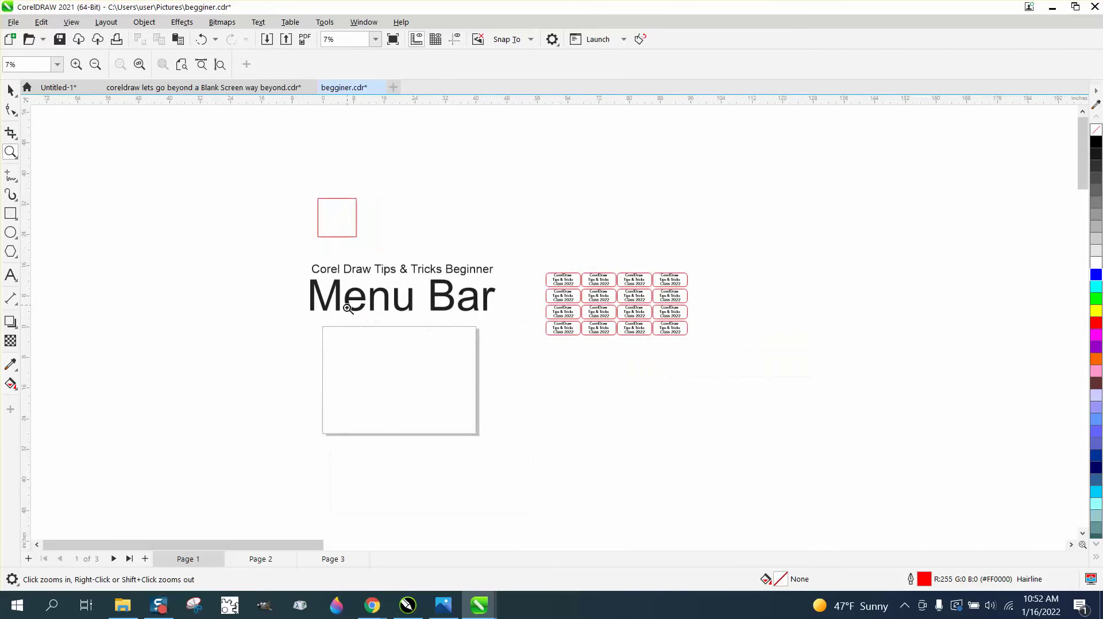
pyautogui.moveTo(340, 314); pyautogui.dragTo(525, 433)
pyautogui.click(11, 232)
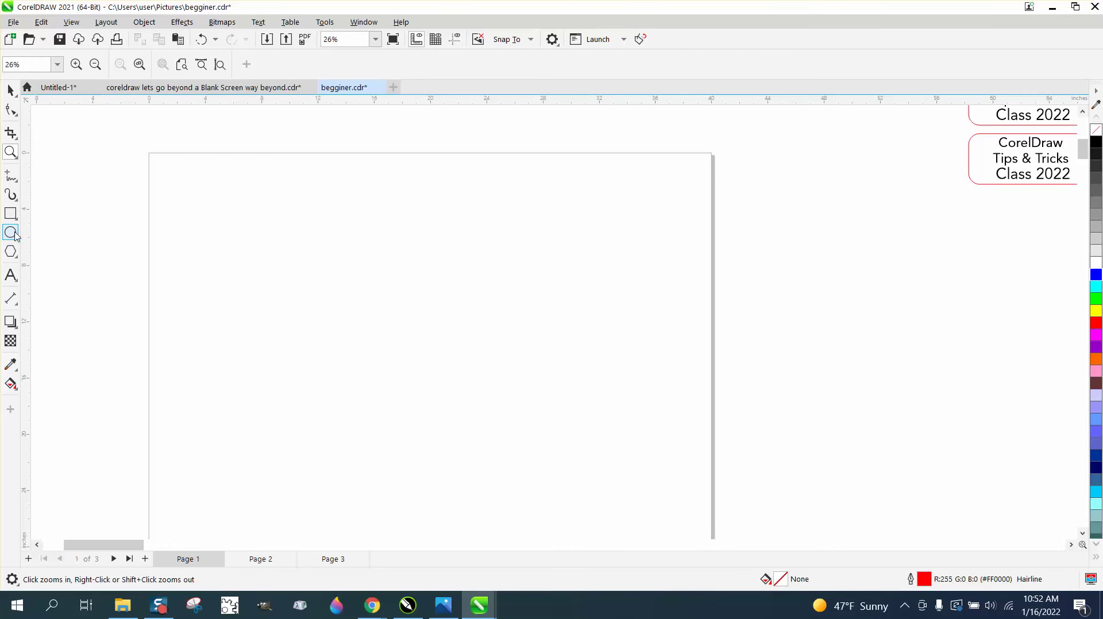
pyautogui.moveTo(441, 207); pyautogui.dragTo(426, 366)
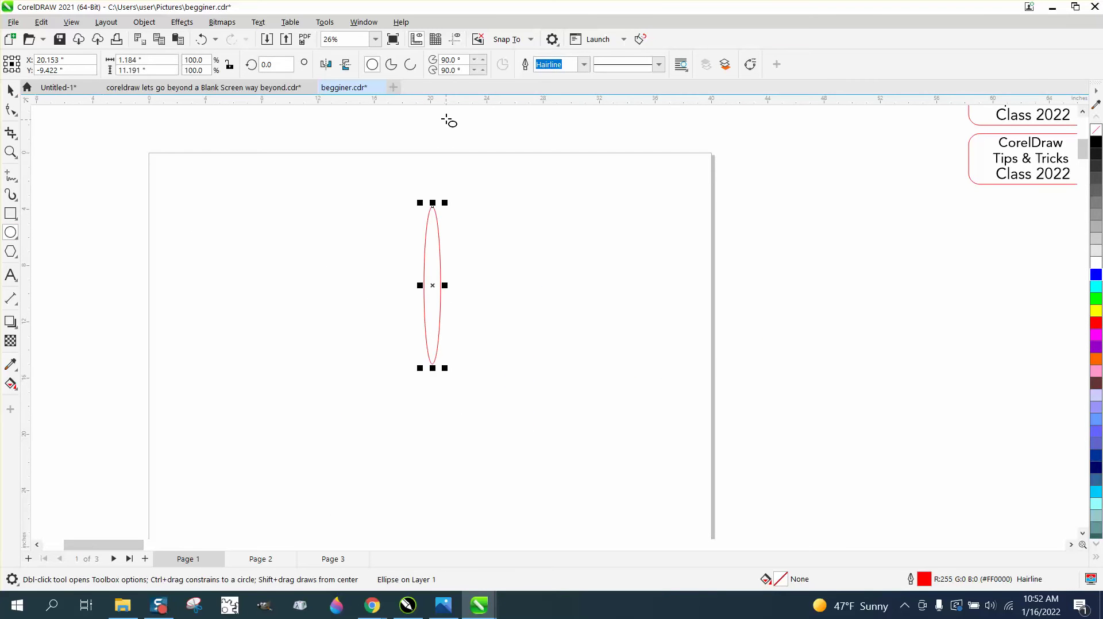
# Step: Show the guidelines and place a horizontal one at Y -14 inches and a vertical one at X 20 inches through the page centre
pyautogui.click(11, 90)
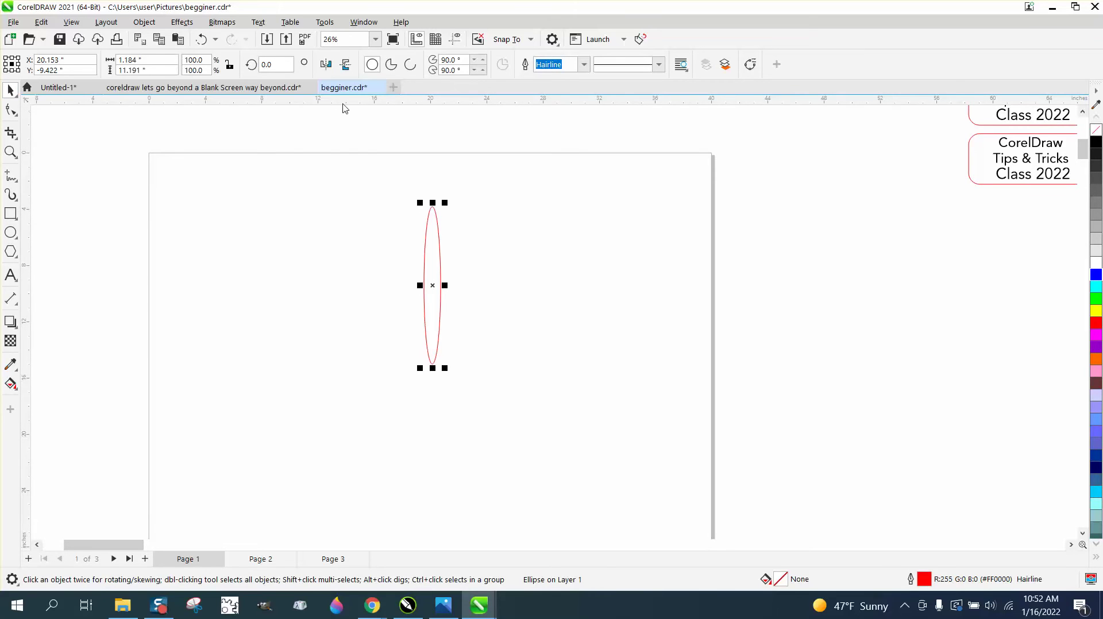
pyautogui.moveTo(345, 109); pyautogui.dragTo(350, 197)
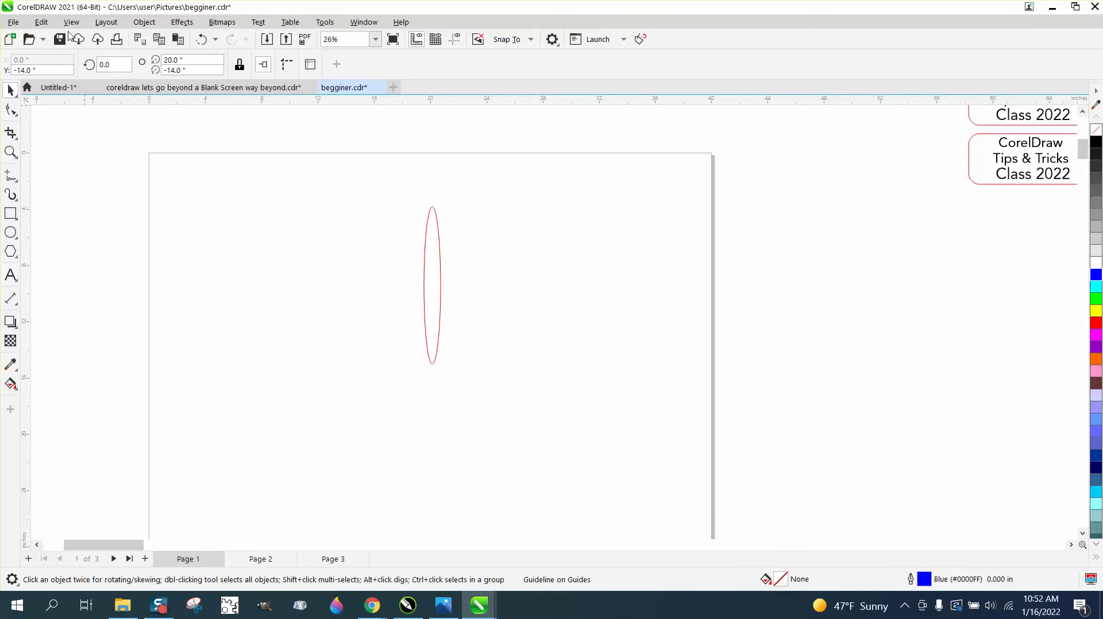
pyautogui.click(41, 22)
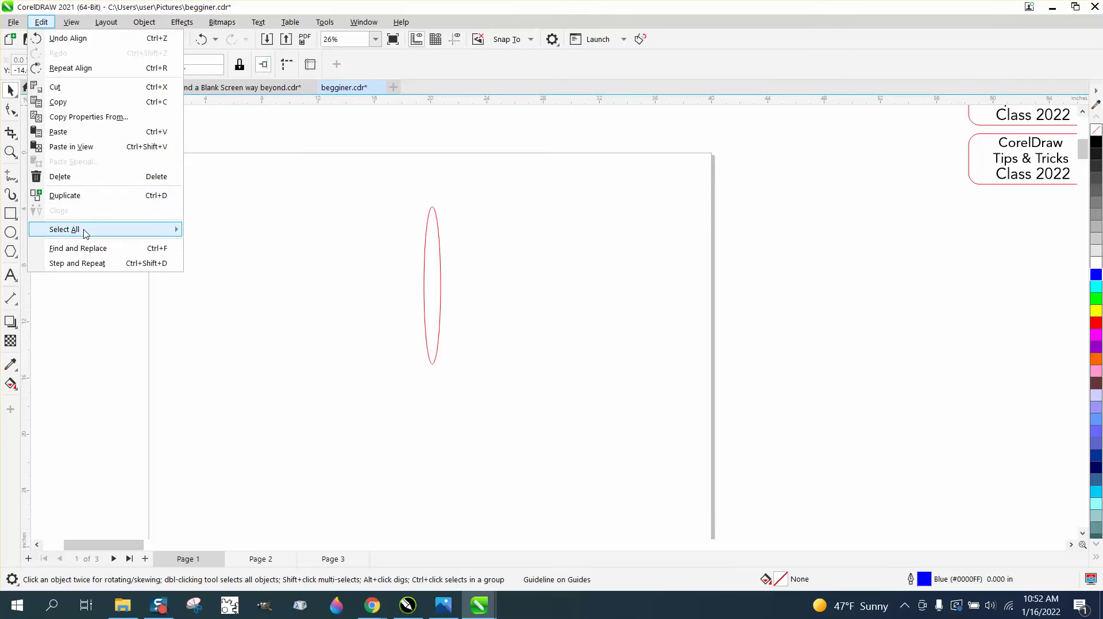
pyautogui.moveTo(86, 229)
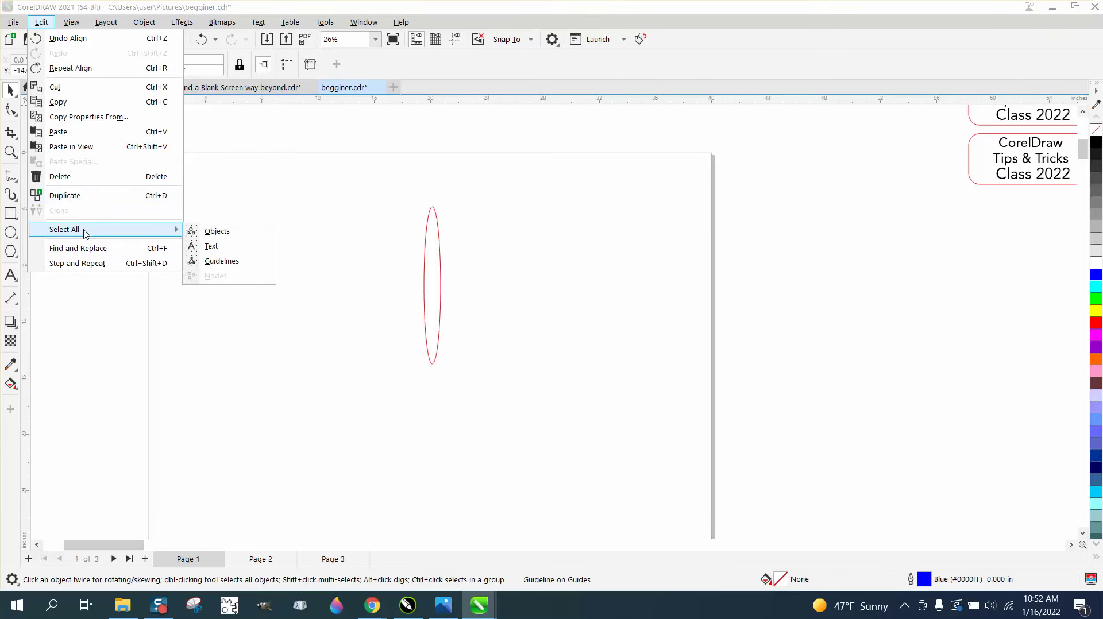
pyautogui.click(455, 40)
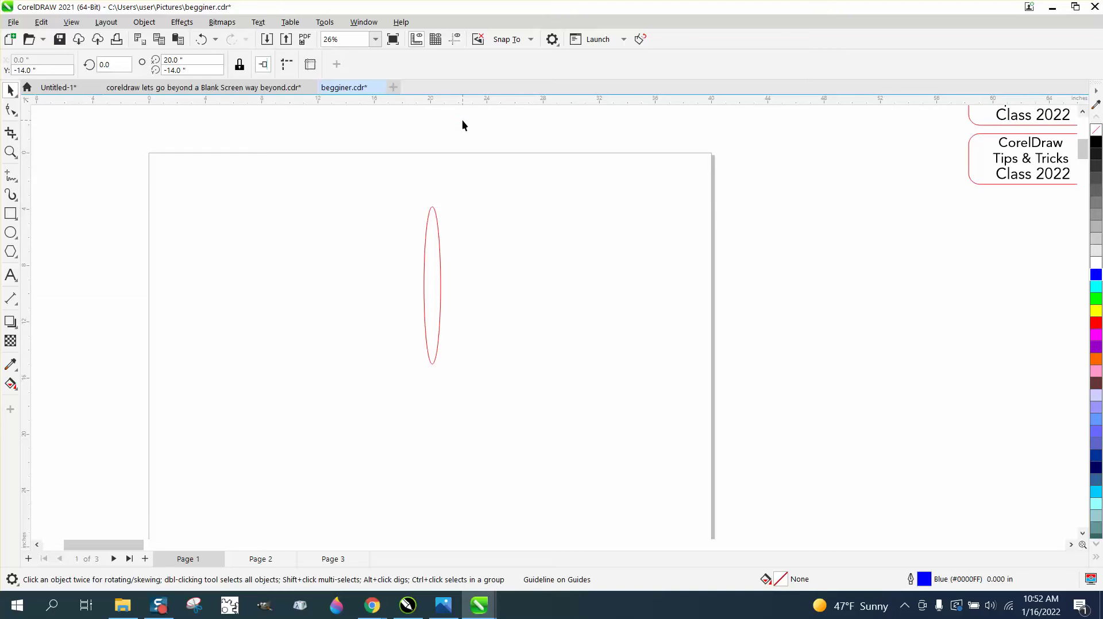
pyautogui.click(458, 41)
pyautogui.moveTo(458, 100); pyautogui.dragTo(448, 166)
pyautogui.moveTo(32, 195); pyautogui.dragTo(430, 189)
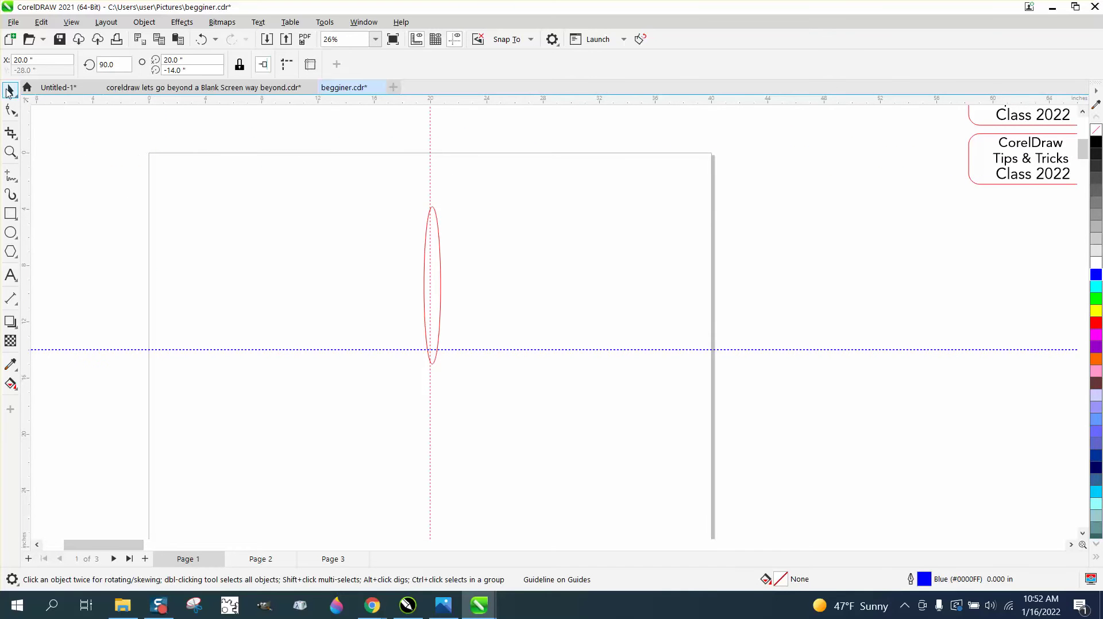
# Step: Move the ellipse up so it is centred on the vertical guideline at X 20 inches, and switch it to rotation mode
pyautogui.click(440, 240)
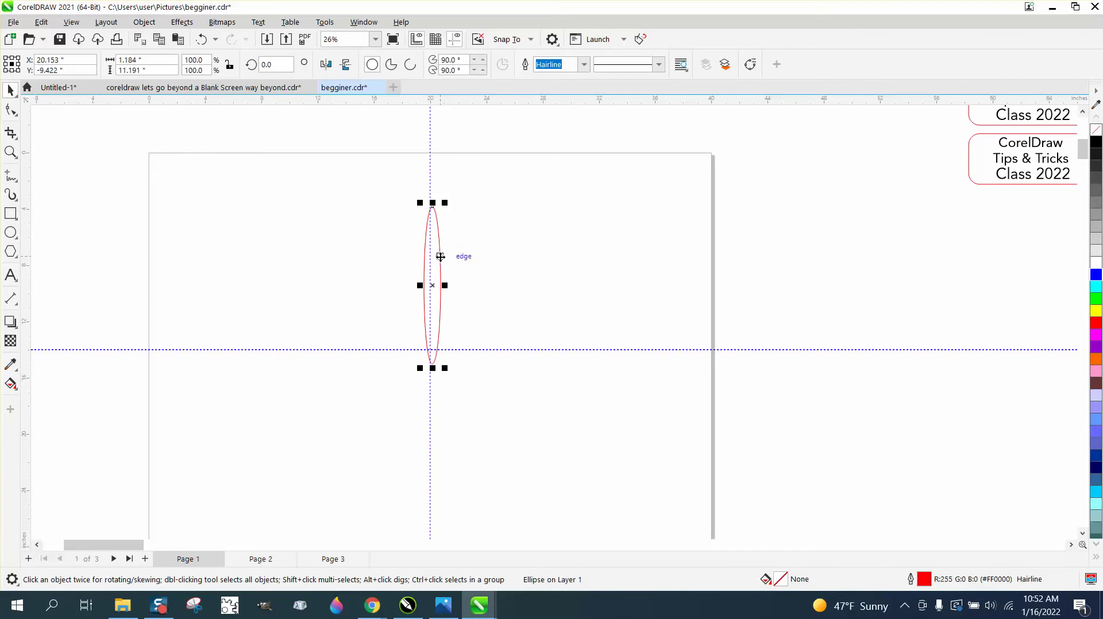
pyautogui.moveTo(440, 256)
pyautogui.mouseDown()
pyautogui.moveTo(431, 336)
pyautogui.moveTo(431, 254)
pyautogui.mouseUp()
pyautogui.click(430, 253)
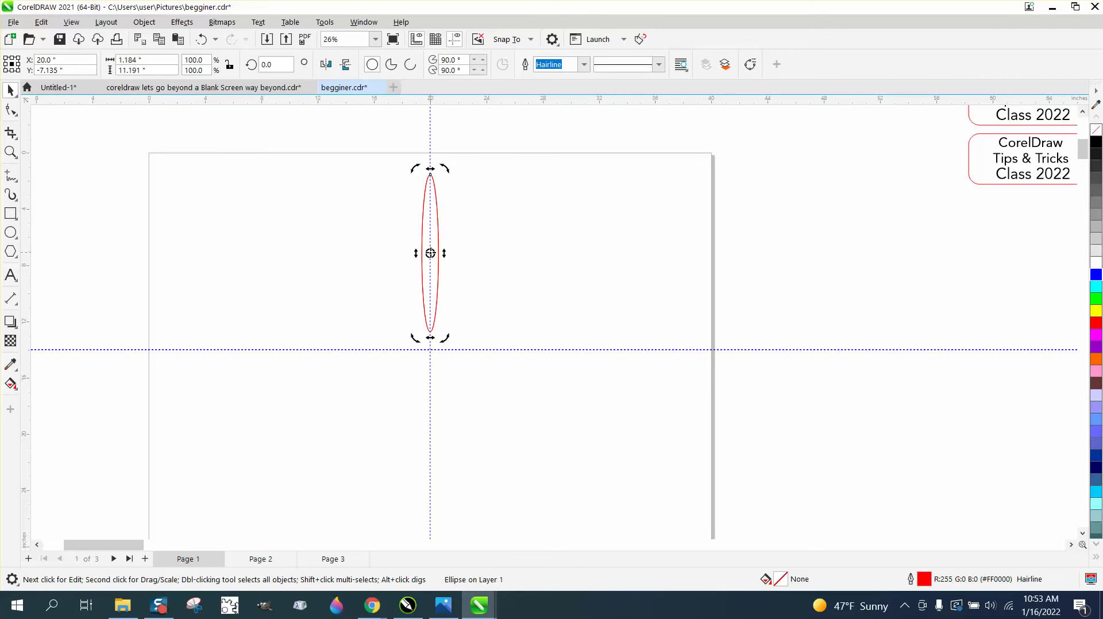
# Step: Place the ellipse's rotation centre at the guideline intersection and rotate a copy slightly counterclockwise around it
pyautogui.moveTo(430, 253); pyautogui.dragTo(427, 350)
pyautogui.moveTo(445, 169); pyautogui.dragTo(404, 180)
pyautogui.click(342, 128)
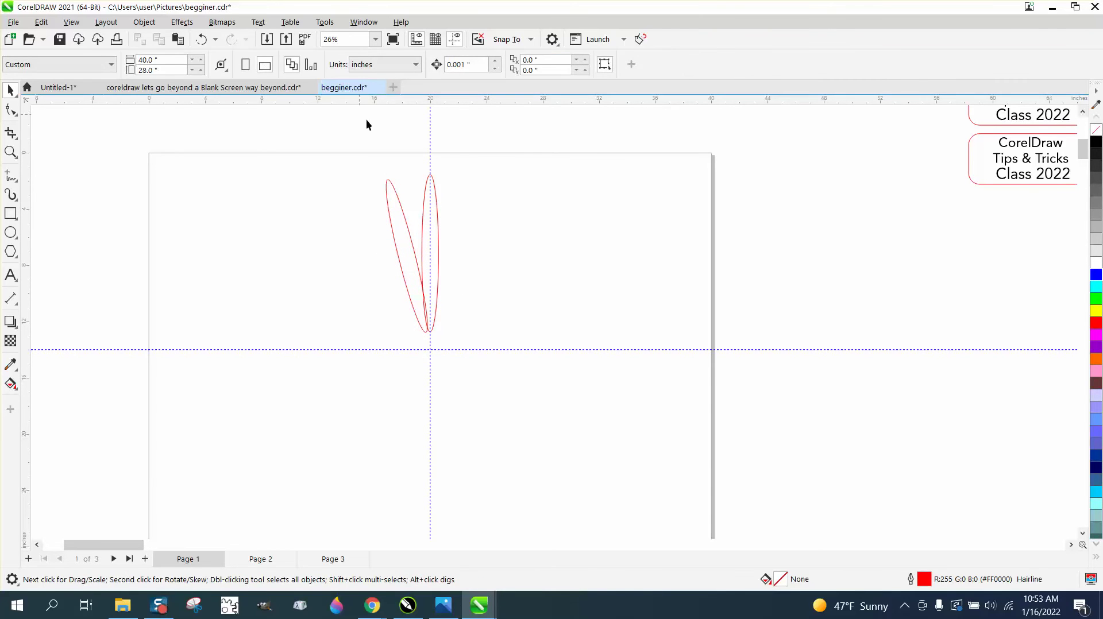
# Step: Set the tilted ellipse copy's rotation angle to 20 degrees
pyautogui.click(394, 199)
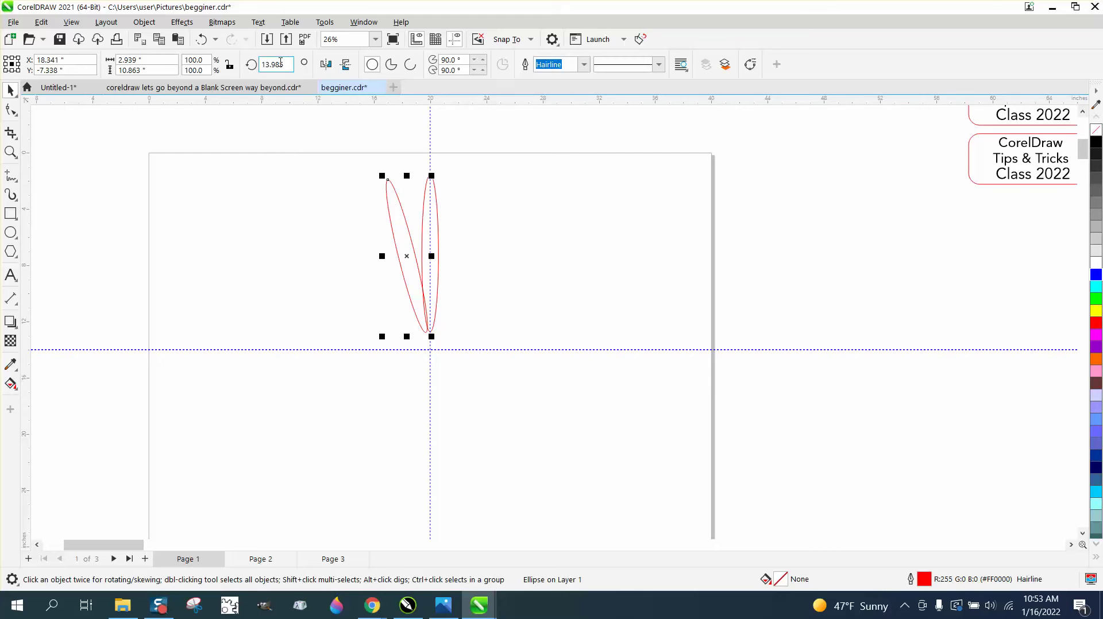
pyautogui.moveTo(280, 64); pyautogui.dragTo(241, 65)
pyautogui.write('20')
pyautogui.press('Return')
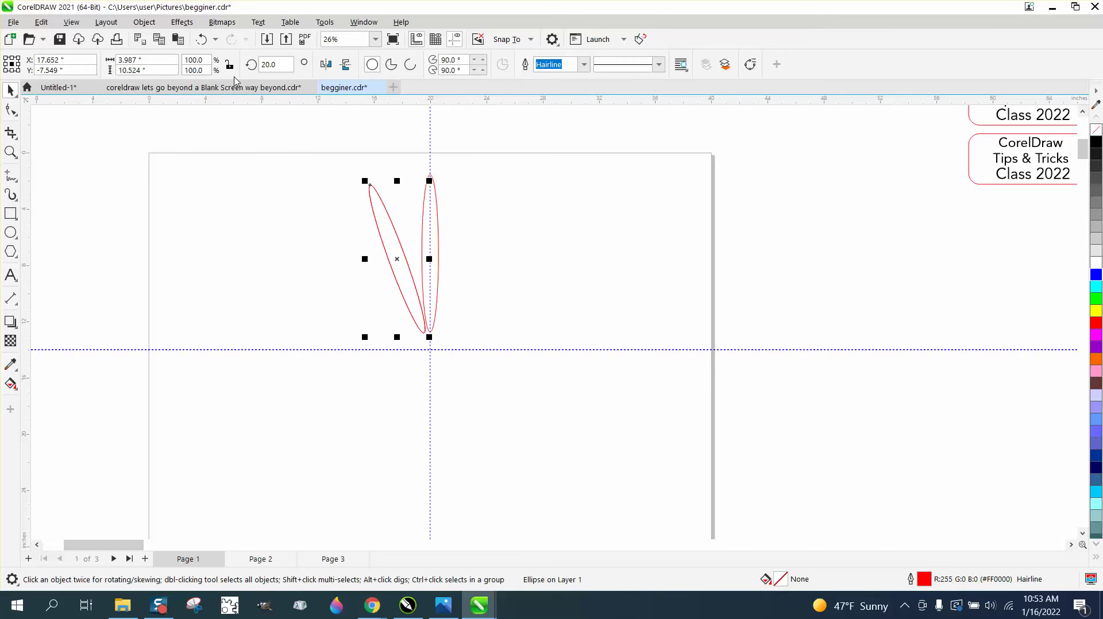
# Step: Rotate a copy of the tilted ellipse to 40 degrees and repeat the operation to add another at 60 degrees
pyautogui.moveTo(259, 65); pyautogui.dragTo(287, 65)
pyautogui.write('40')
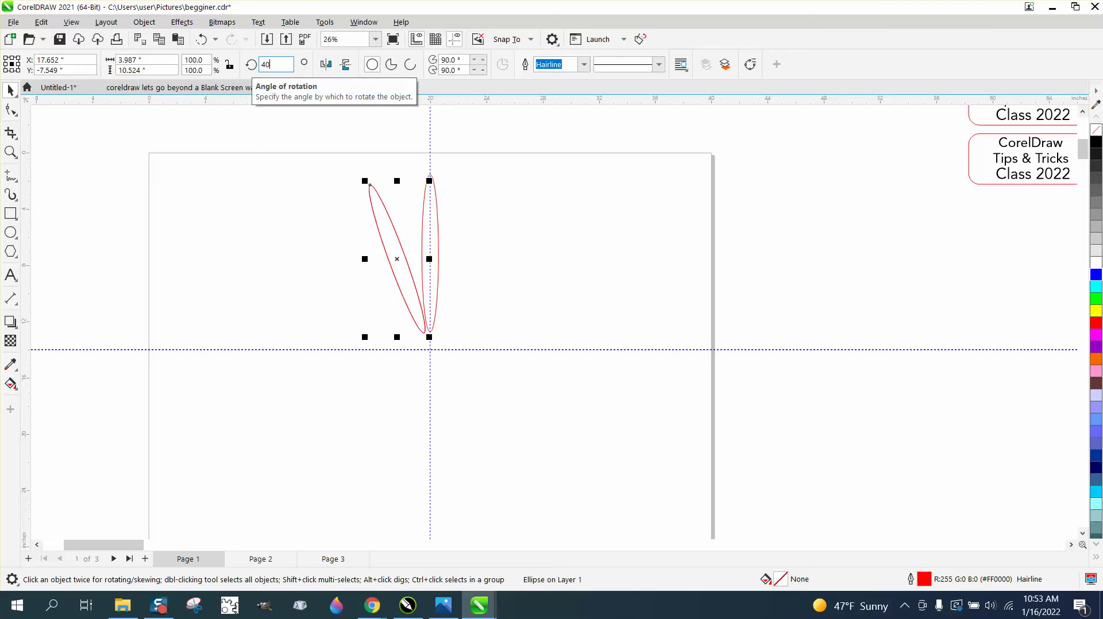
pyautogui.press('Return')
pyautogui.hotkey('ctrl', 'r')
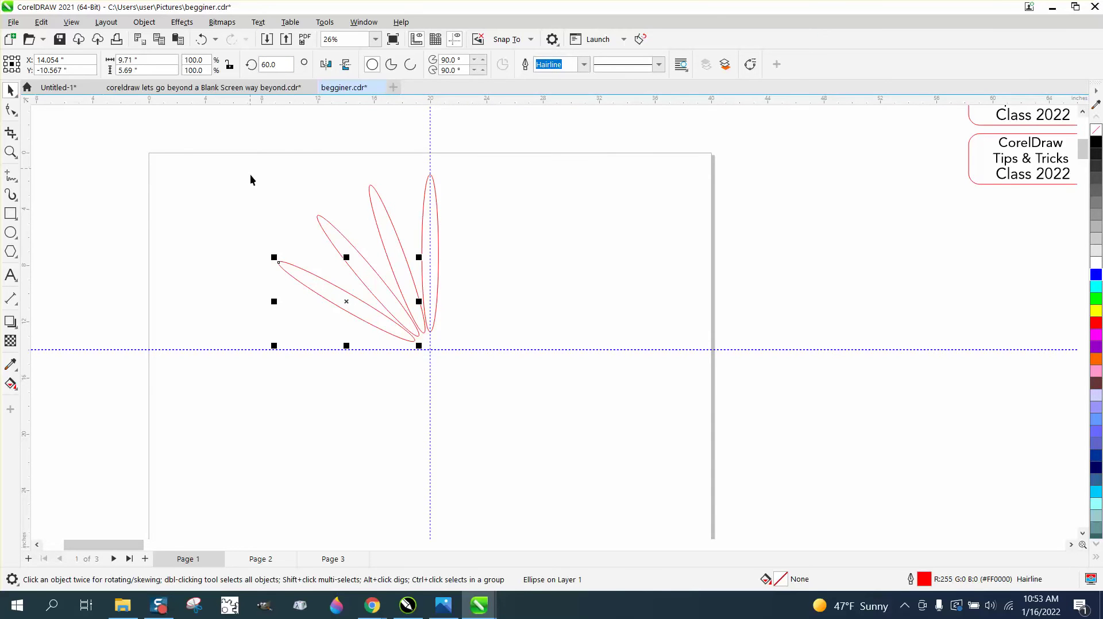
# Step: Delete the three tilted ellipse copies and create a clone of the remaining upright ellipse
pyautogui.moveTo(251, 175); pyautogui.dragTo(438, 353)
pyautogui.press('Delete')
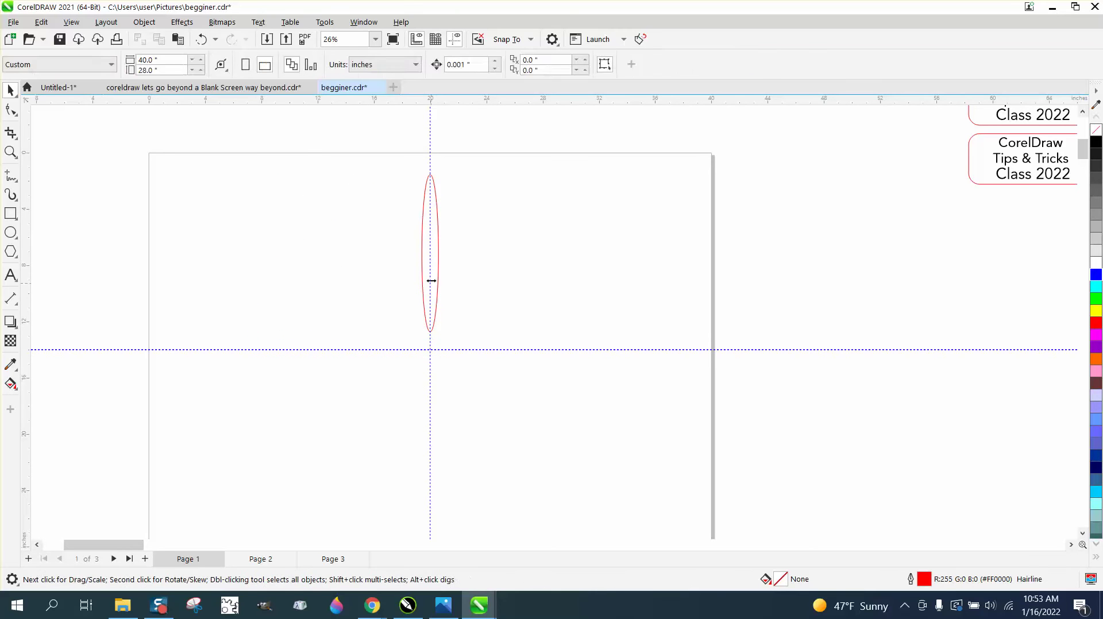
pyautogui.click(438, 276)
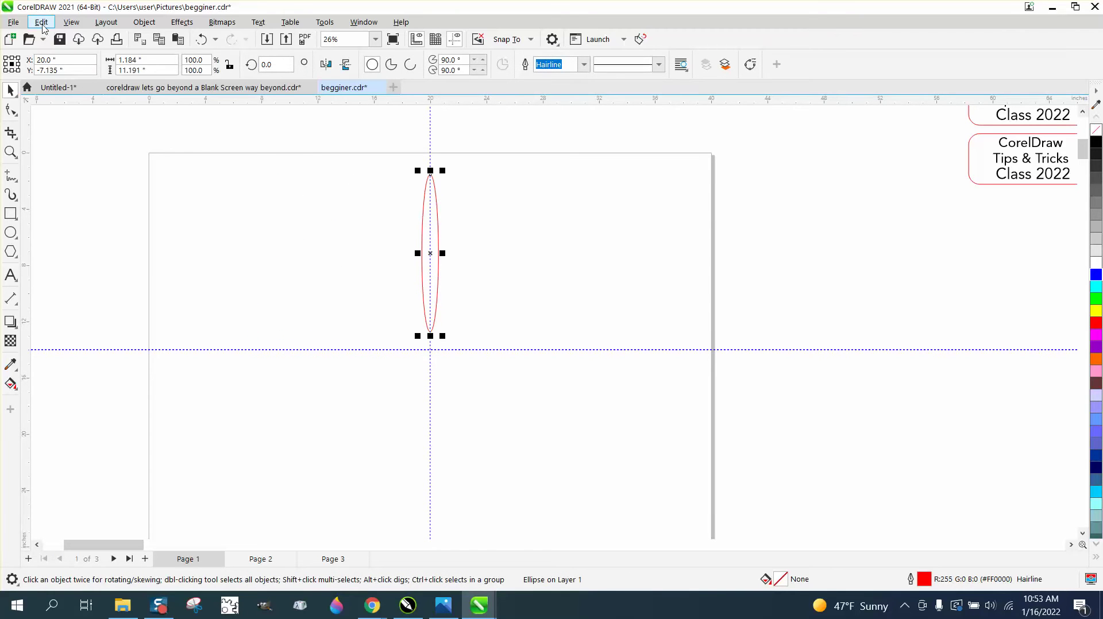
pyautogui.click(41, 22)
pyautogui.click(66, 211)
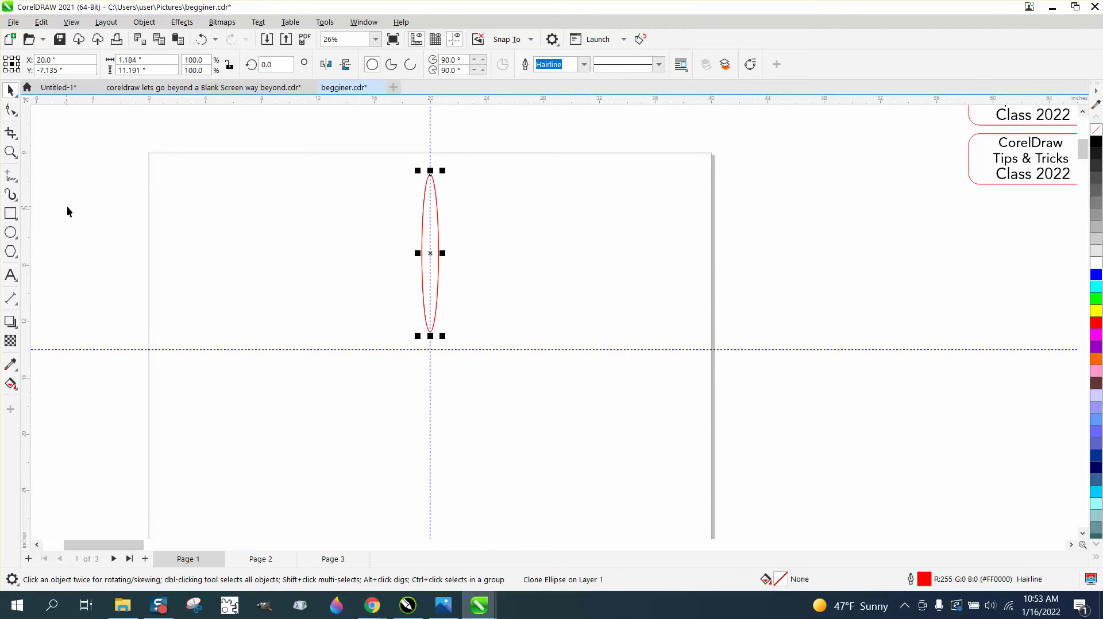
# Step: Put the cloned ellipse in rotation mode and place its rotation centre at the guideline intersection
pyautogui.click(430, 253)
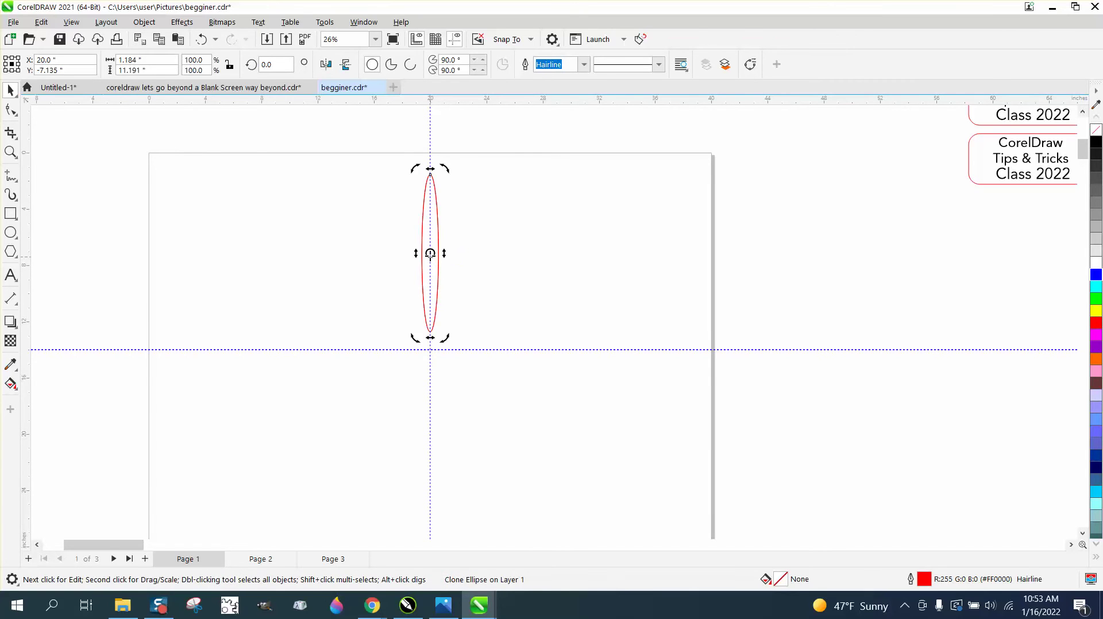
pyautogui.moveTo(430, 253); pyautogui.dragTo(433, 350)
pyautogui.click(422, 213)
pyautogui.click(422, 214)
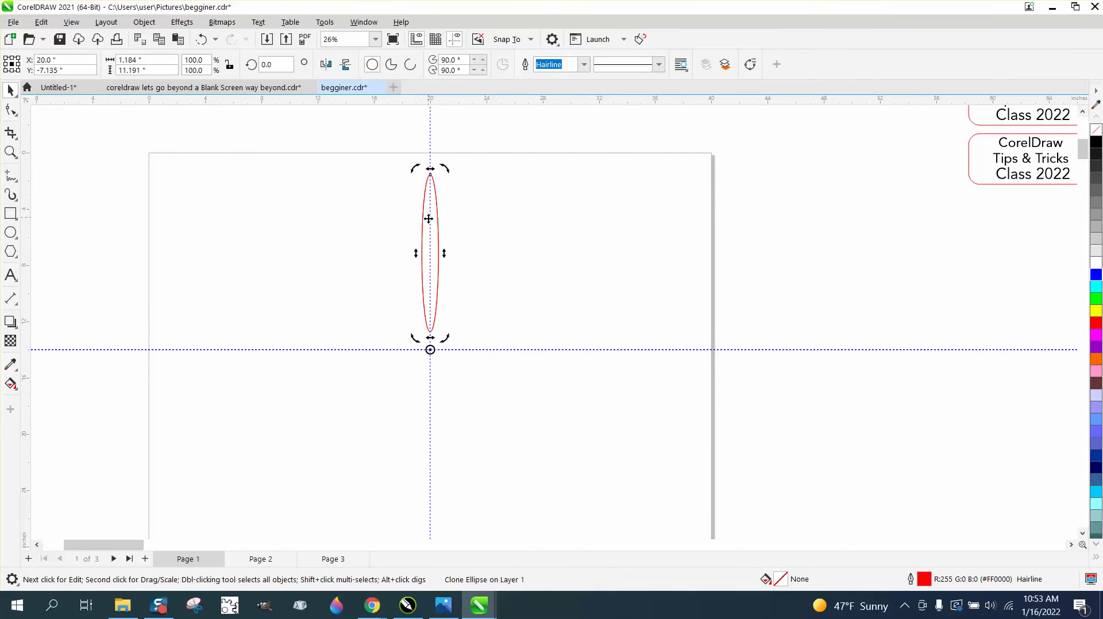
# Step: Rotate the clone to 20 degrees around the intersection and repeat to add clones at 40, 60 and 80 degrees
pyautogui.click(268, 64)
pyautogui.write('20')
pyautogui.press('Return')
pyautogui.hotkey('ctrl', 'r')
pyautogui.hotkey('ctrl', 'r')
pyautogui.hotkey('ctrl', 'r')
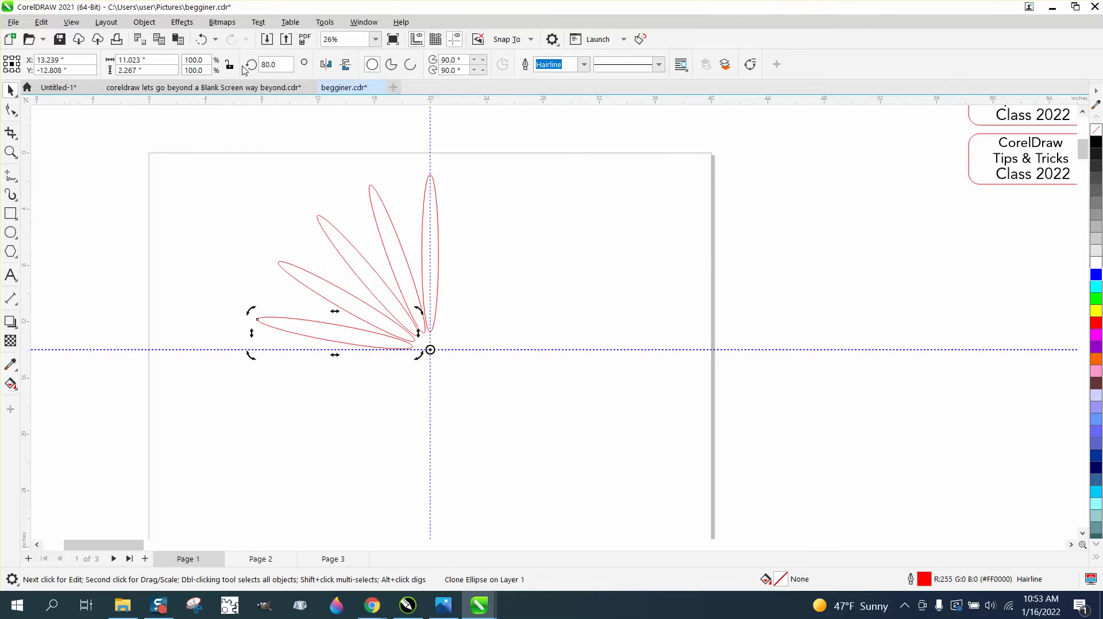
# Step: Try setting the 80-degree clone's rotation to 100 degrees, and undo it
pyautogui.doubleClick(283, 66)
pyautogui.write('10')
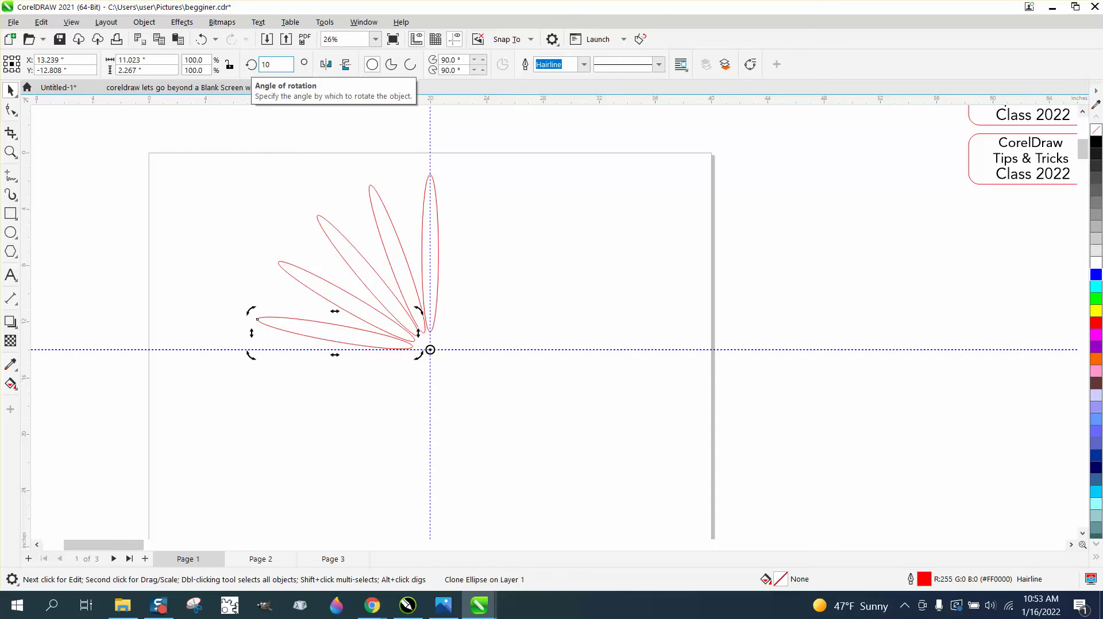
pyautogui.write('0')
pyautogui.press('Return')
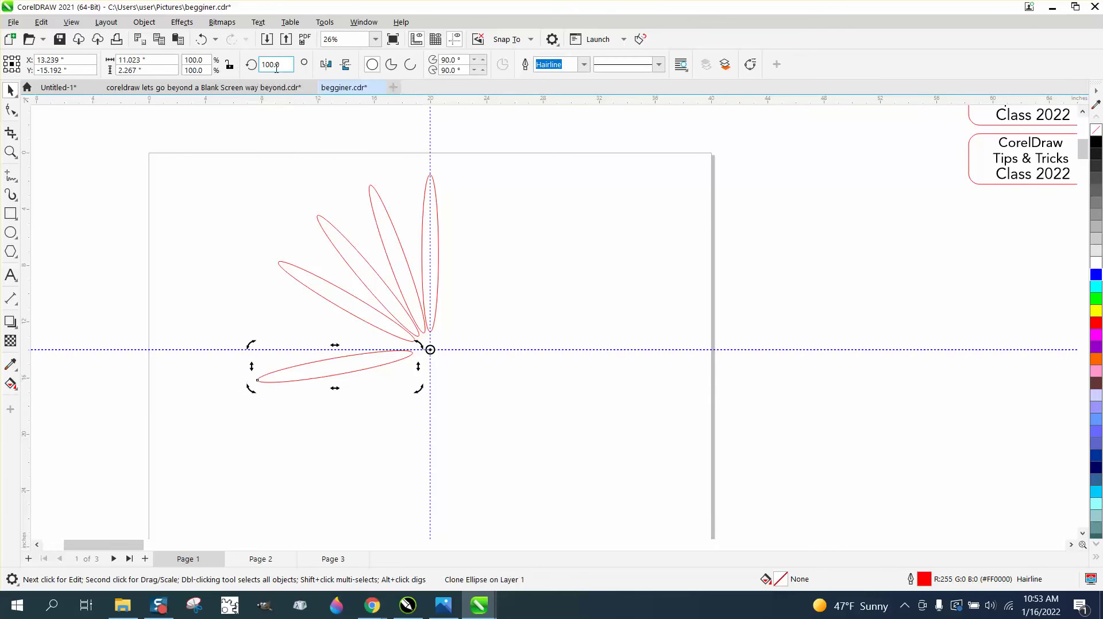
pyautogui.click(201, 39)
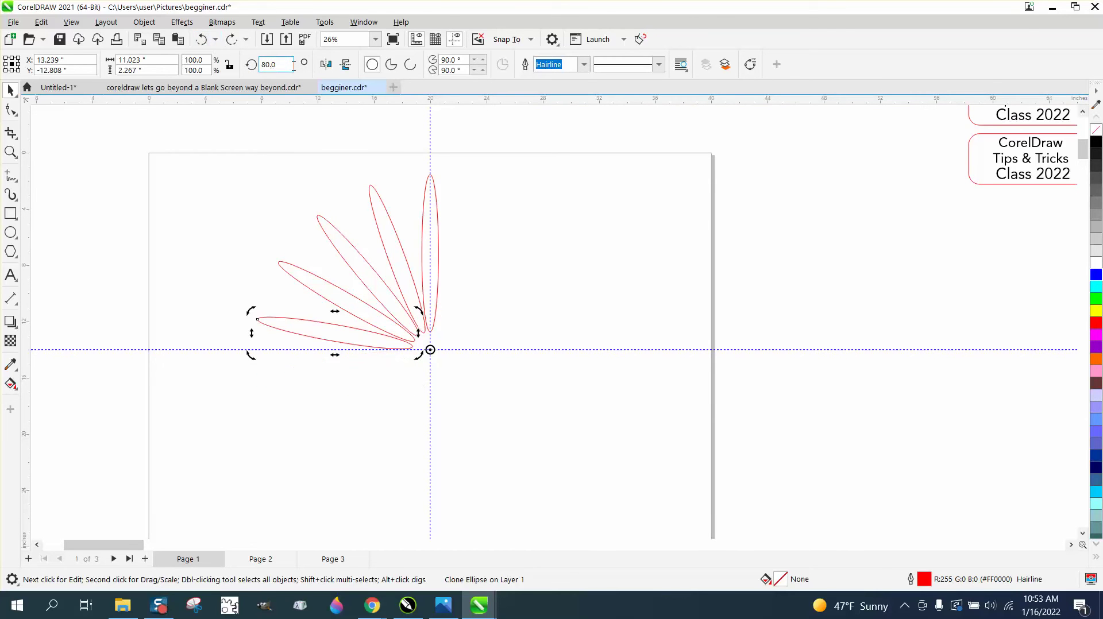
# Step: Add a clone rotated to 100 degrees and repeat it around the intersection up to 340 degrees to close the flower
pyautogui.hotkey('ctrl', 'shift', 'z')
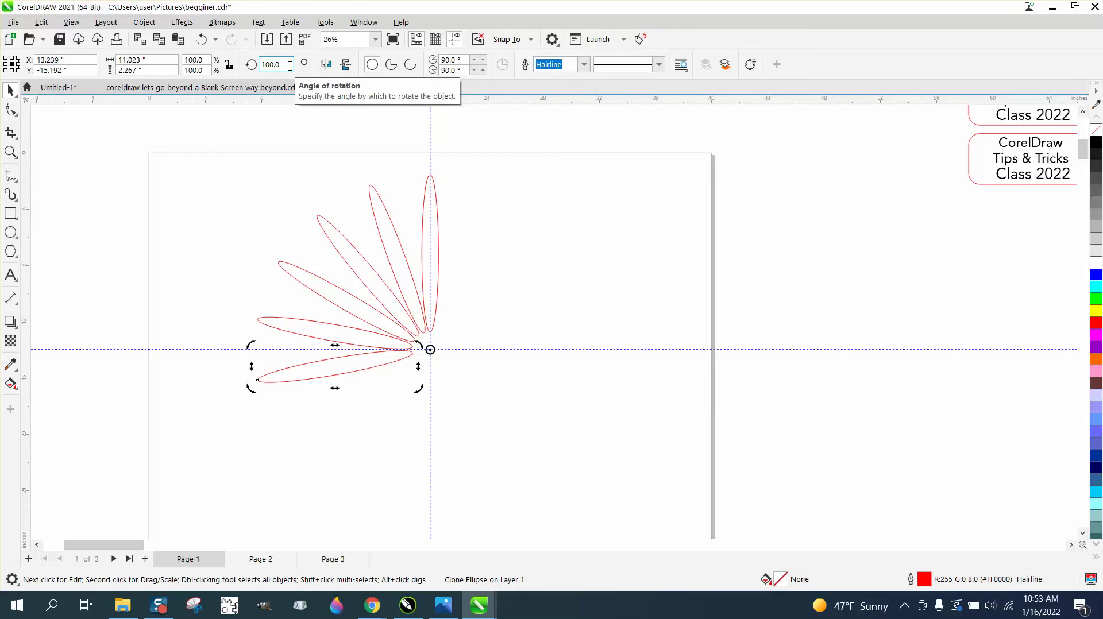
pyautogui.hotkey('ctrl', 'r')
pyautogui.hotkey('ctrl', 'r')
pyautogui.hotkey('ctrl', 'r')
pyautogui.hotkey('ctrl', 'r')
pyautogui.hotkey('ctrl', 'r')
pyautogui.hotkey('ctrl', 'r')
pyautogui.hotkey('ctrl', 'r')
pyautogui.hotkey('ctrl', 'r')
pyautogui.hotkey('ctrl', 'r')
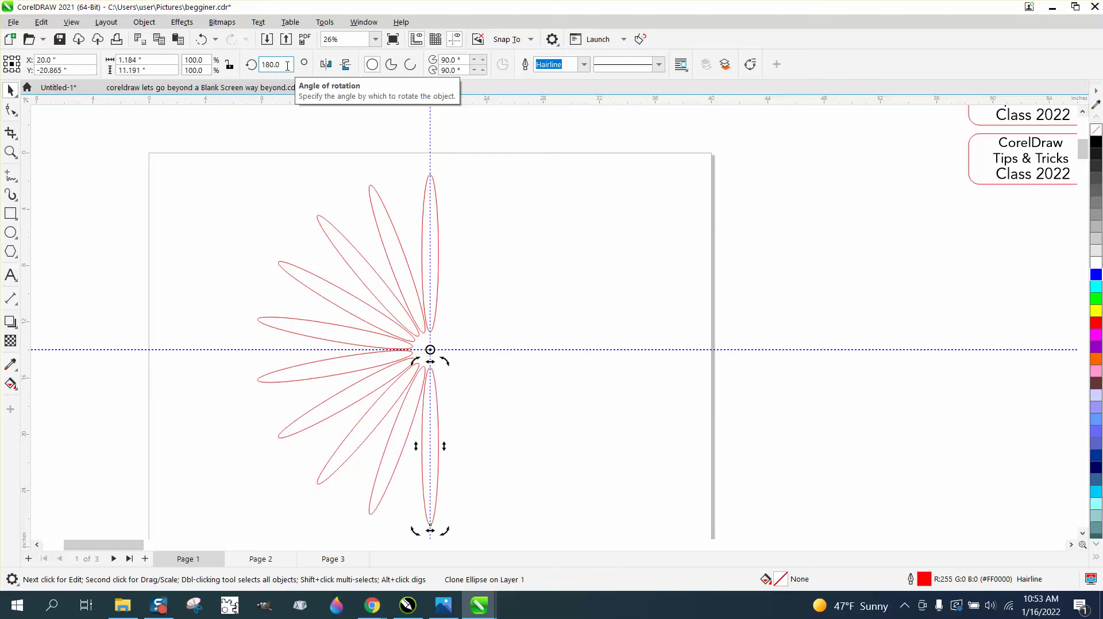
pyautogui.hotkey('ctrl', 'r')
pyautogui.hotkey('ctrl', 'r')
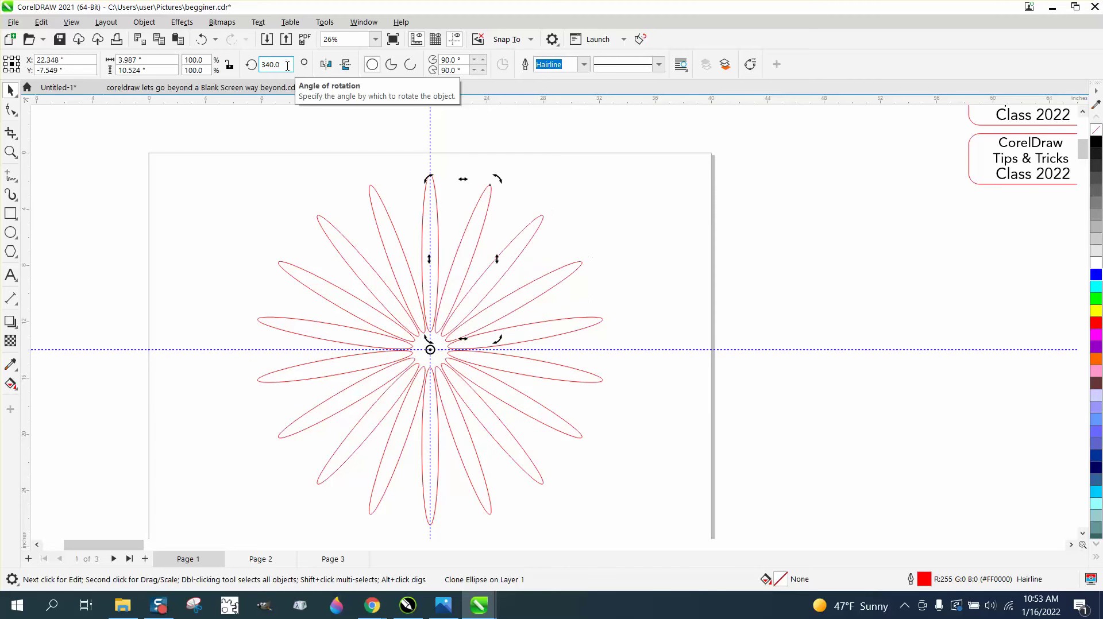
# Step: Compare the upright control ellipse with a neighbouring clone, and convert the control ellipse to curves
pyautogui.click(585, 352)
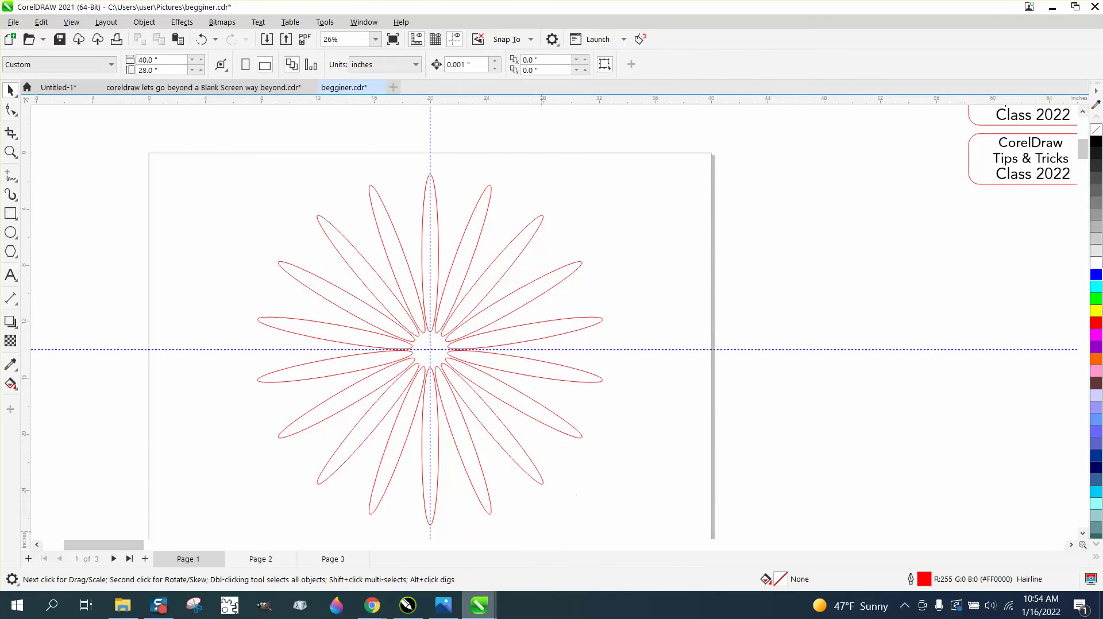
pyautogui.click(437, 224)
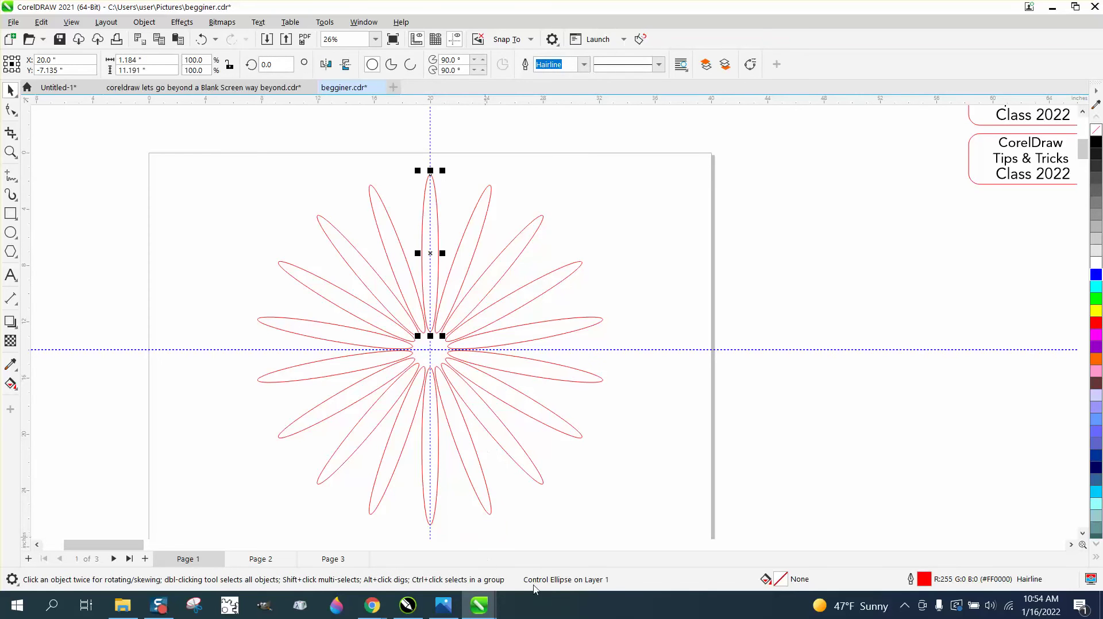
pyautogui.click(395, 238)
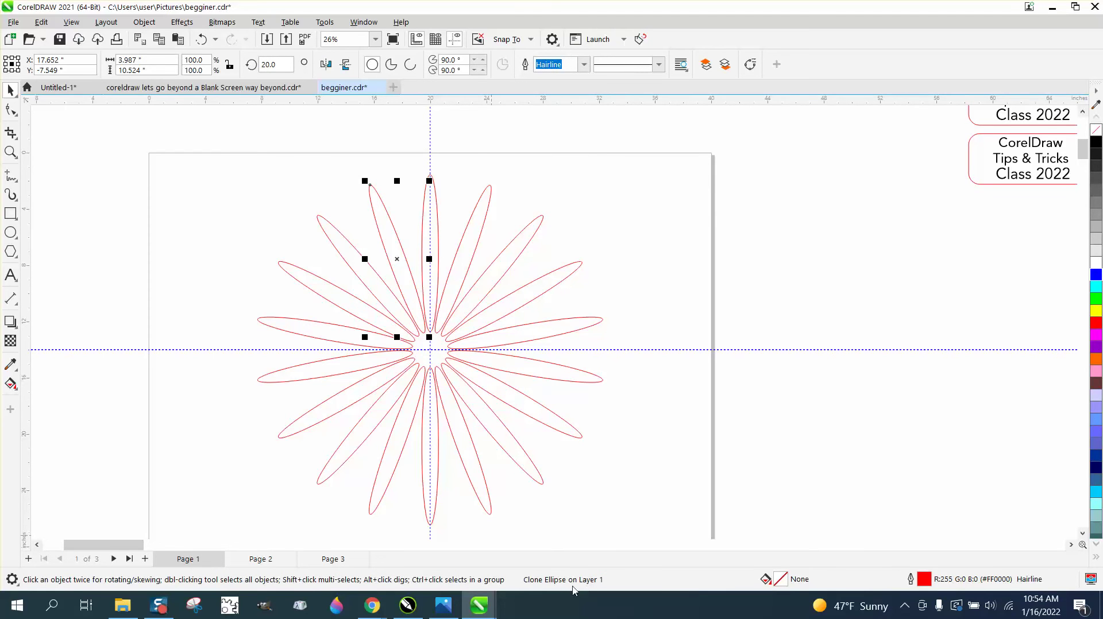
pyautogui.click(578, 186)
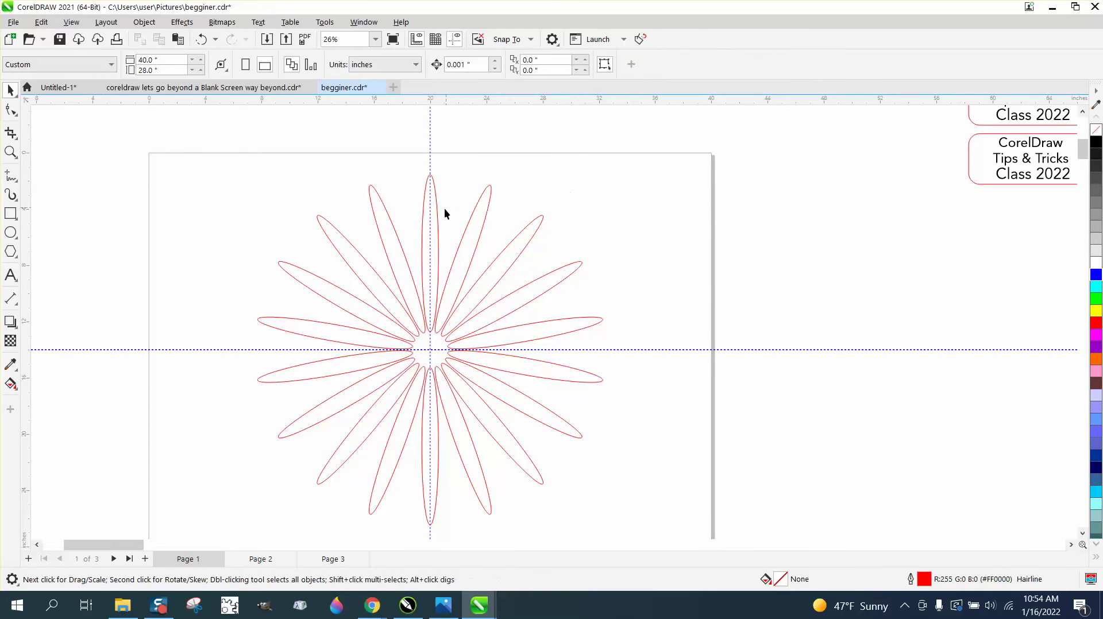
pyautogui.click(436, 208)
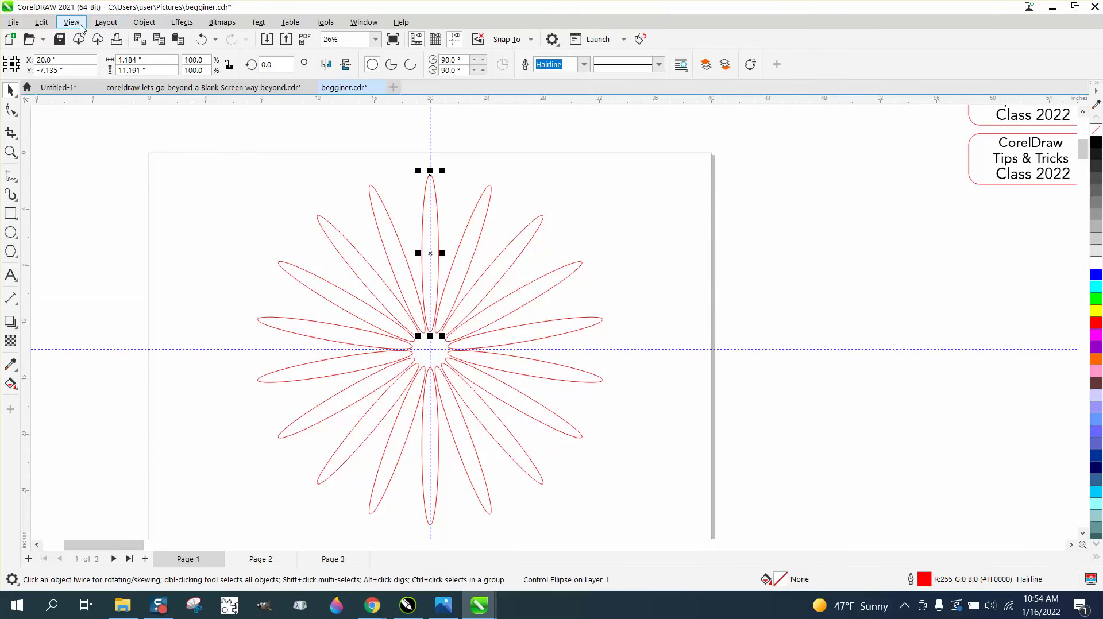
pyautogui.click(144, 21)
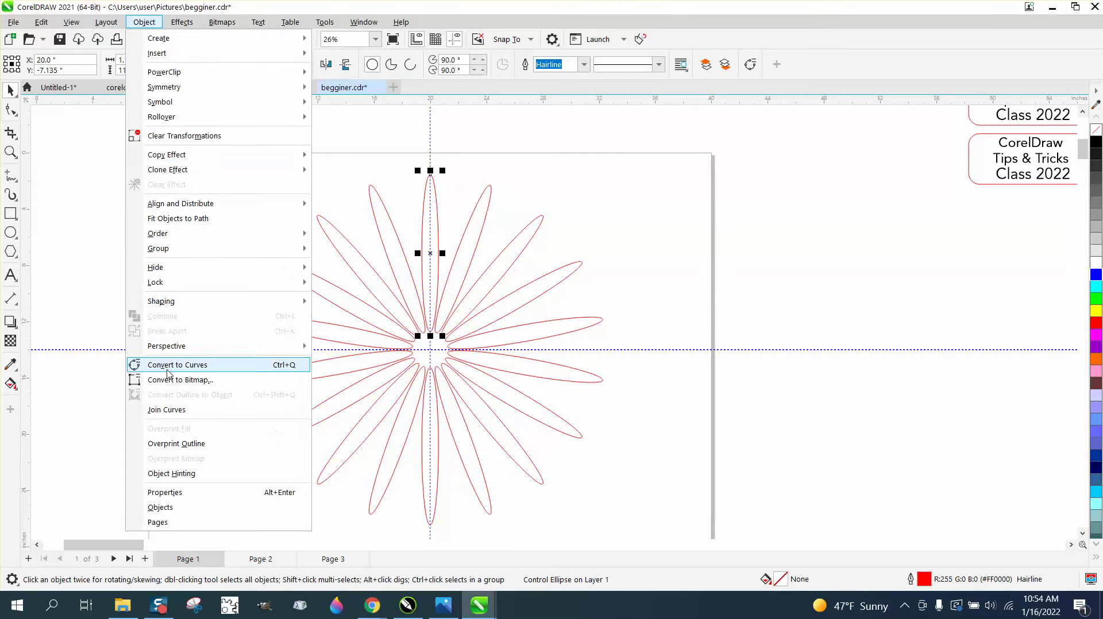
pyautogui.click(177, 368)
# Step: Reshape the upright control petal into a flared, curved blade by moving its side nodes and a handle, and fill it blue
pyautogui.click(11, 109)
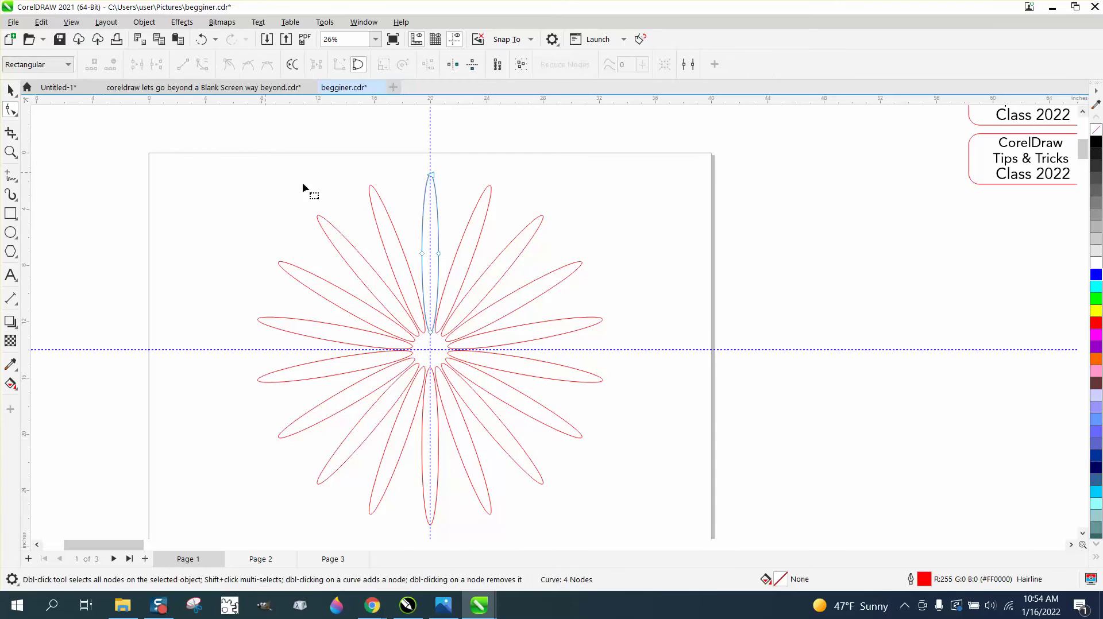
pyautogui.moveTo(439, 255); pyautogui.dragTo(460, 163)
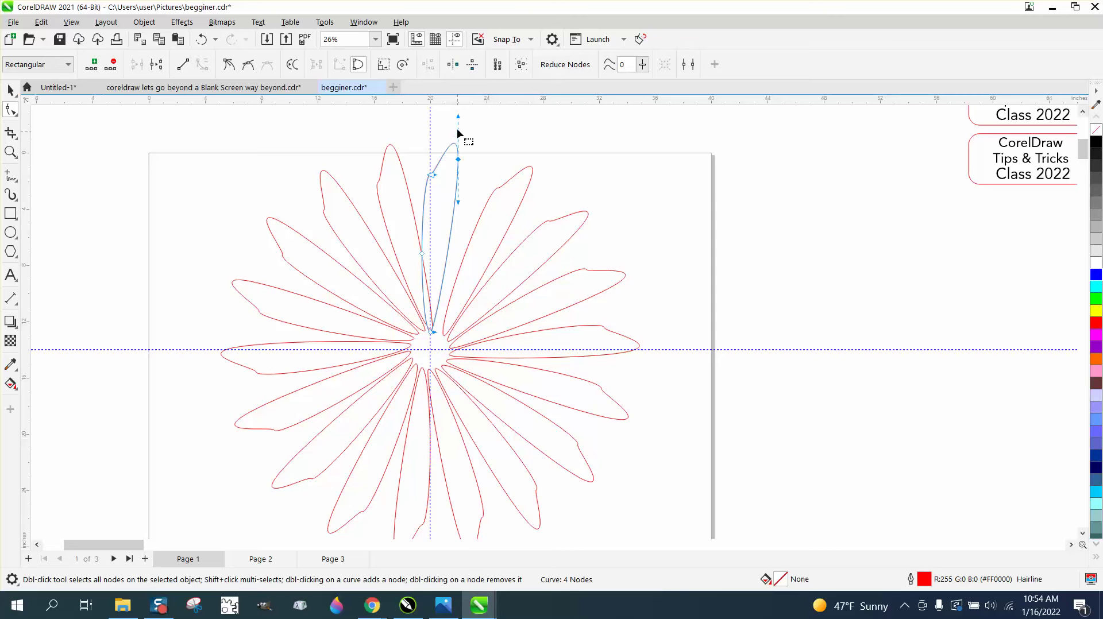
pyautogui.moveTo(458, 116); pyautogui.dragTo(471, 151)
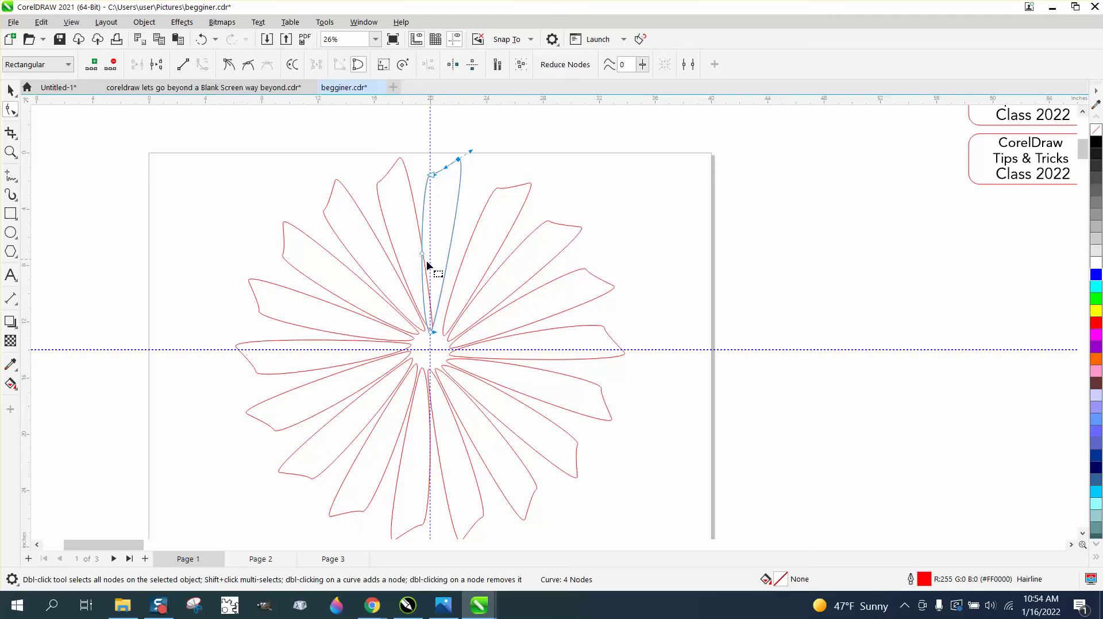
pyautogui.moveTo(423, 253); pyautogui.dragTo(442, 247)
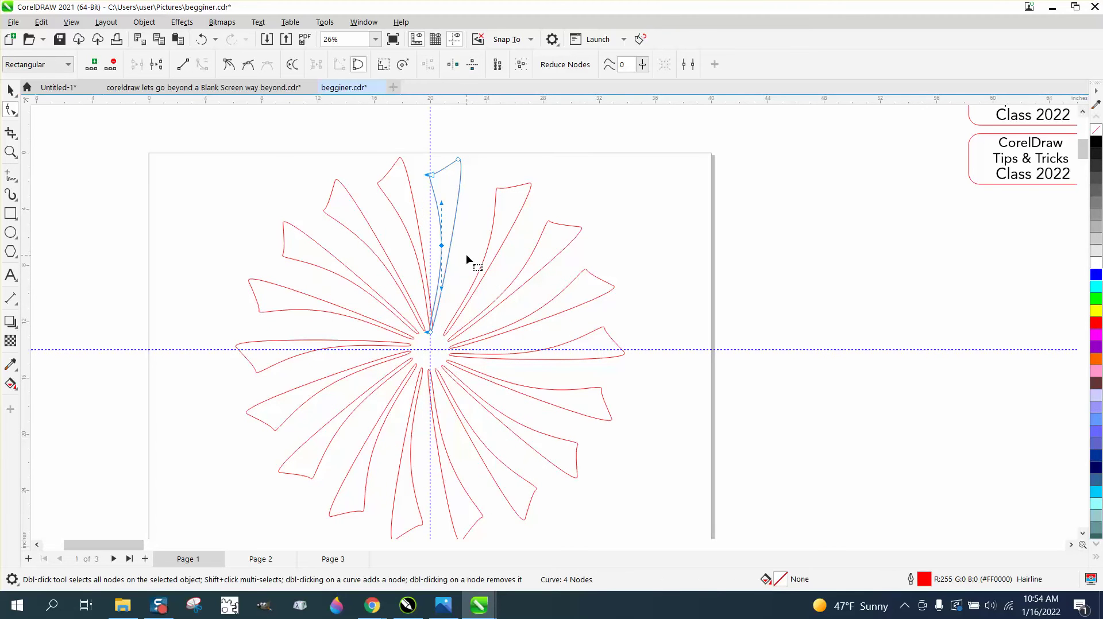
pyautogui.click(1098, 275)
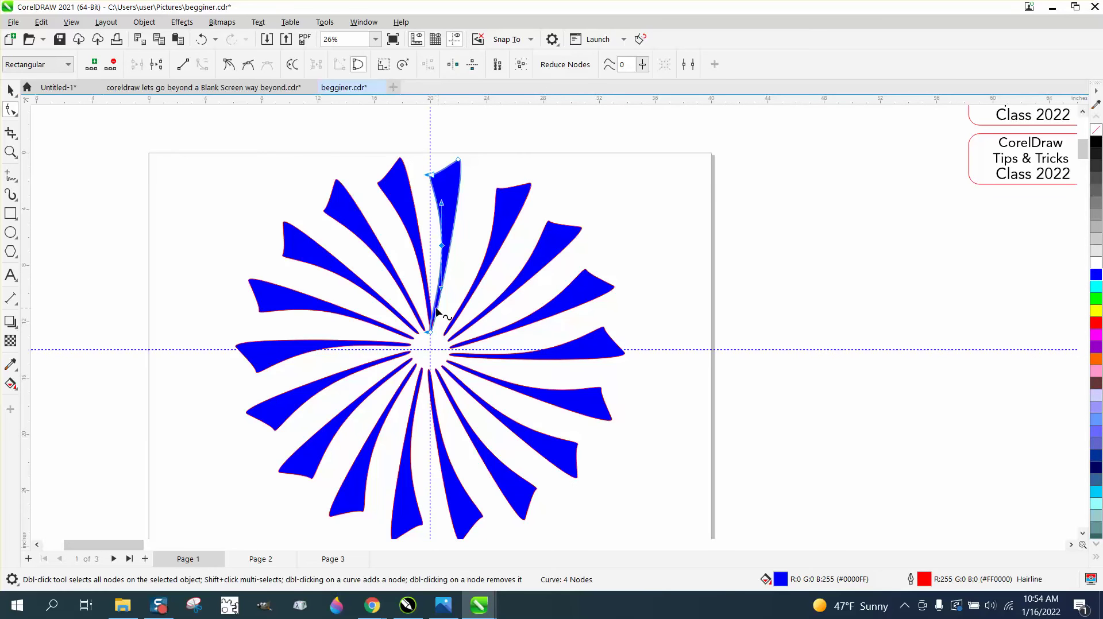
pyautogui.click(11, 90)
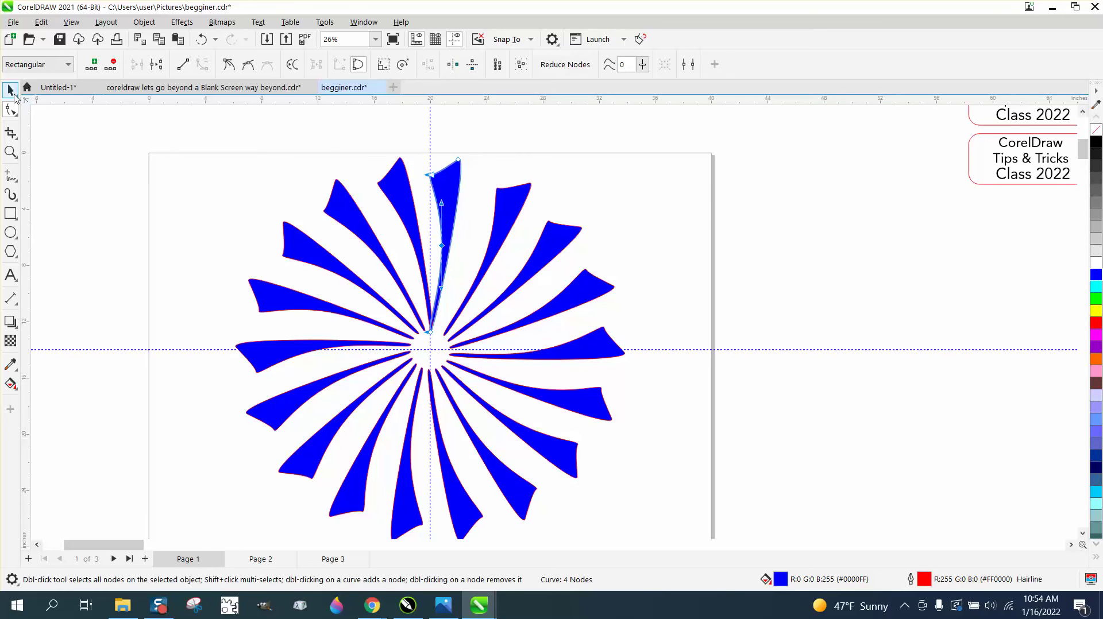
# Step: Undo the blue fill and all node edits on the control petal
pyautogui.click(201, 40)
pyautogui.click(201, 40)
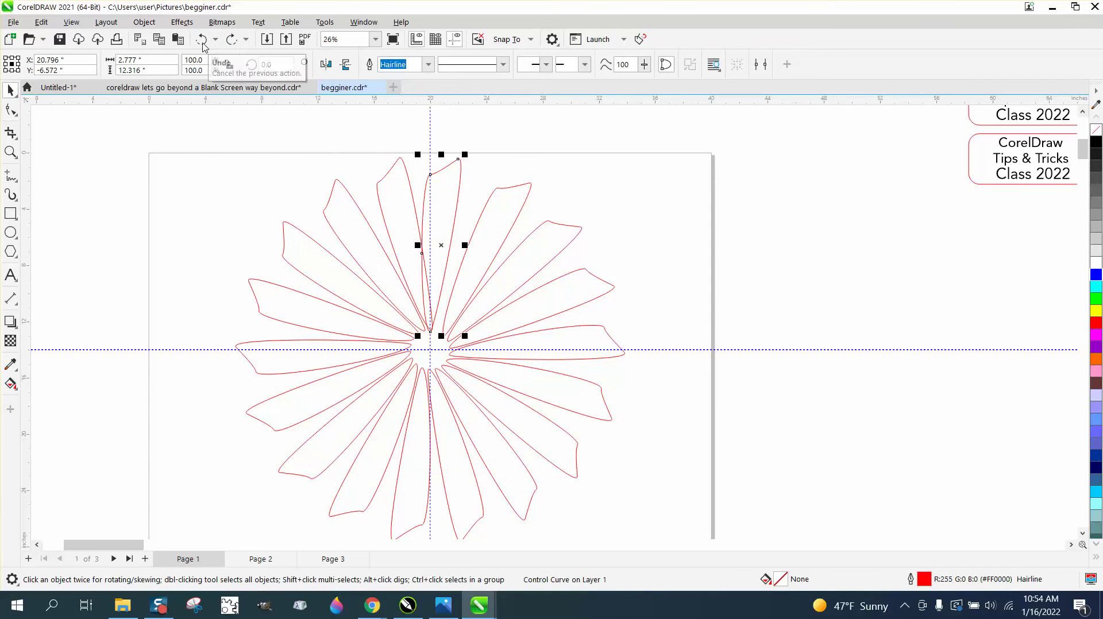
pyautogui.click(201, 40)
pyautogui.click(202, 44)
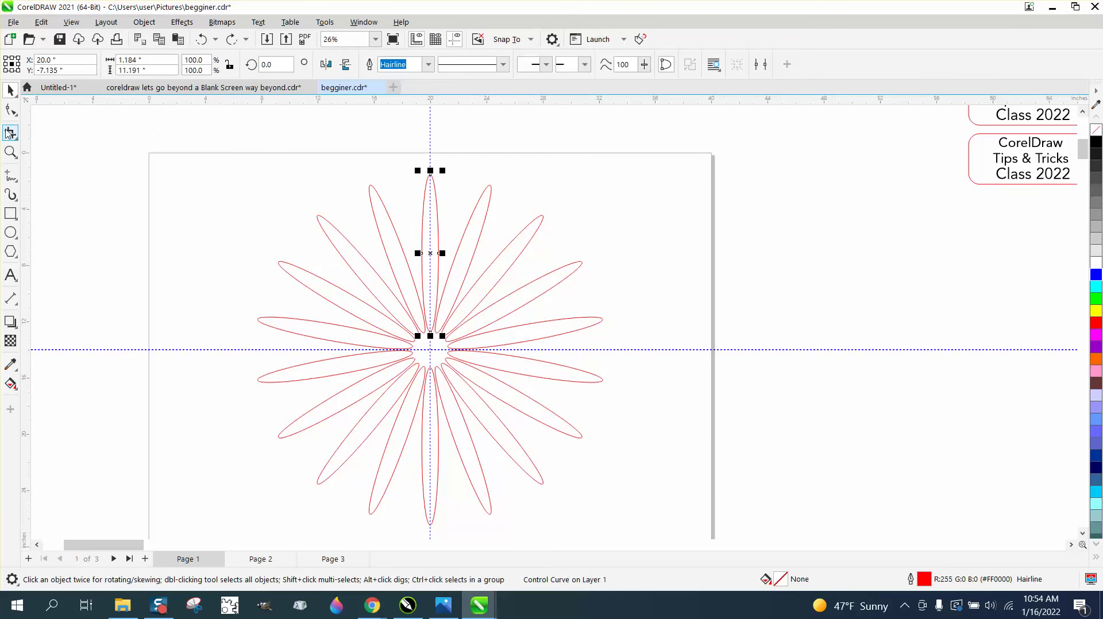
# Step: Try bulging the control petal's right edge outward with its side node's upper handle, and undo it
pyautogui.click(10, 109)
pyautogui.moveTo(440, 210); pyautogui.dragTo(455, 189)
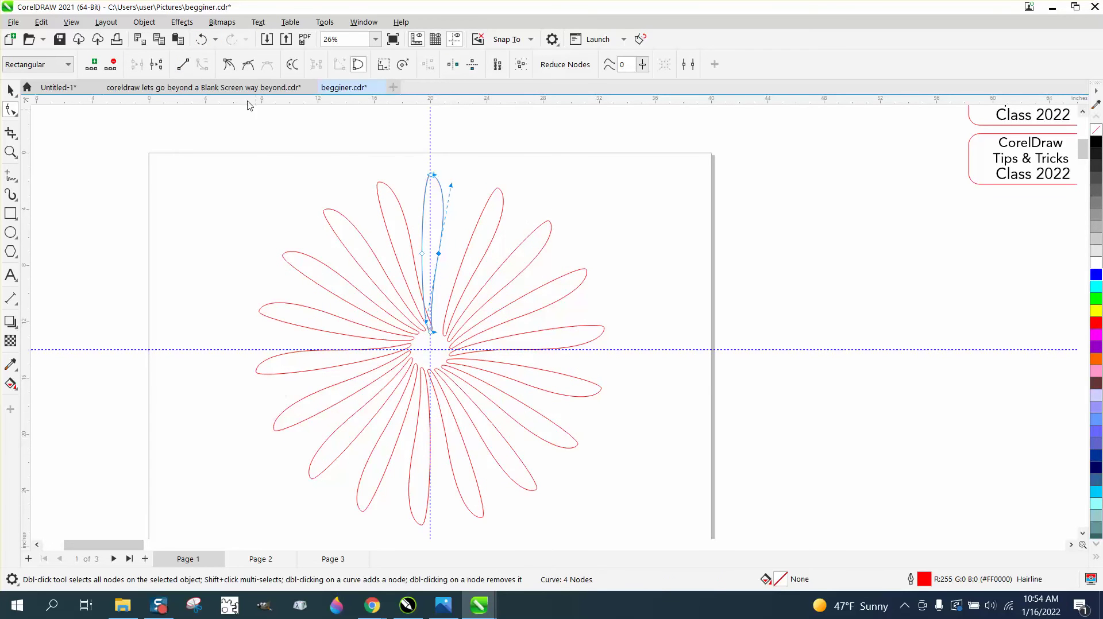
pyautogui.click(202, 40)
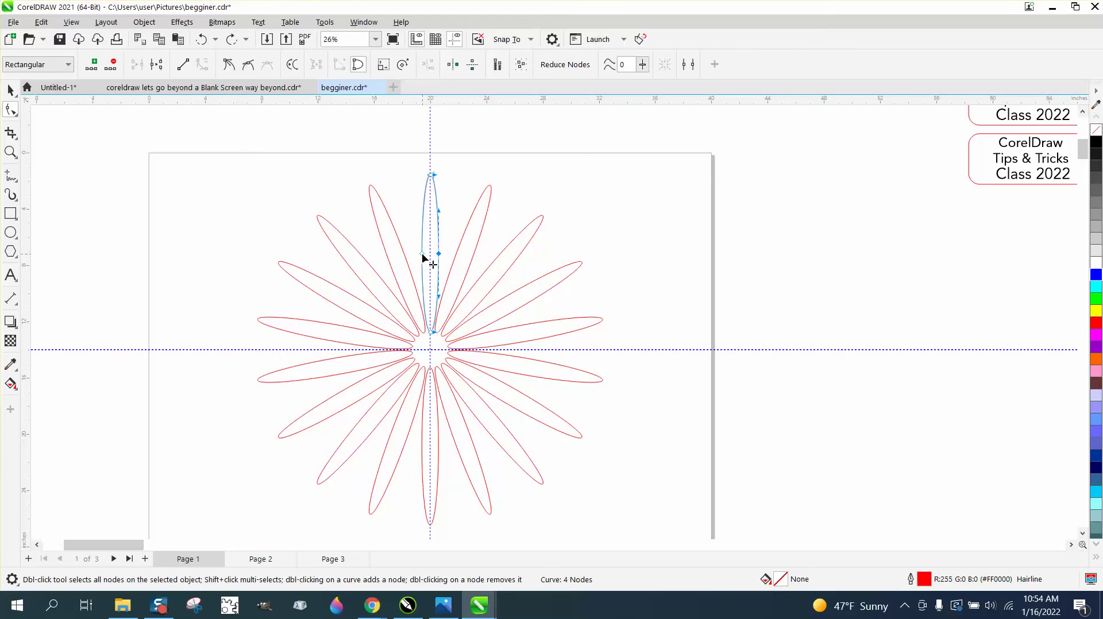
# Step: Reshape the control petal by raising its left node above the tip, shifting the right node outward and bending the left edge inward
pyautogui.moveTo(422, 254); pyautogui.dragTo(413, 161)
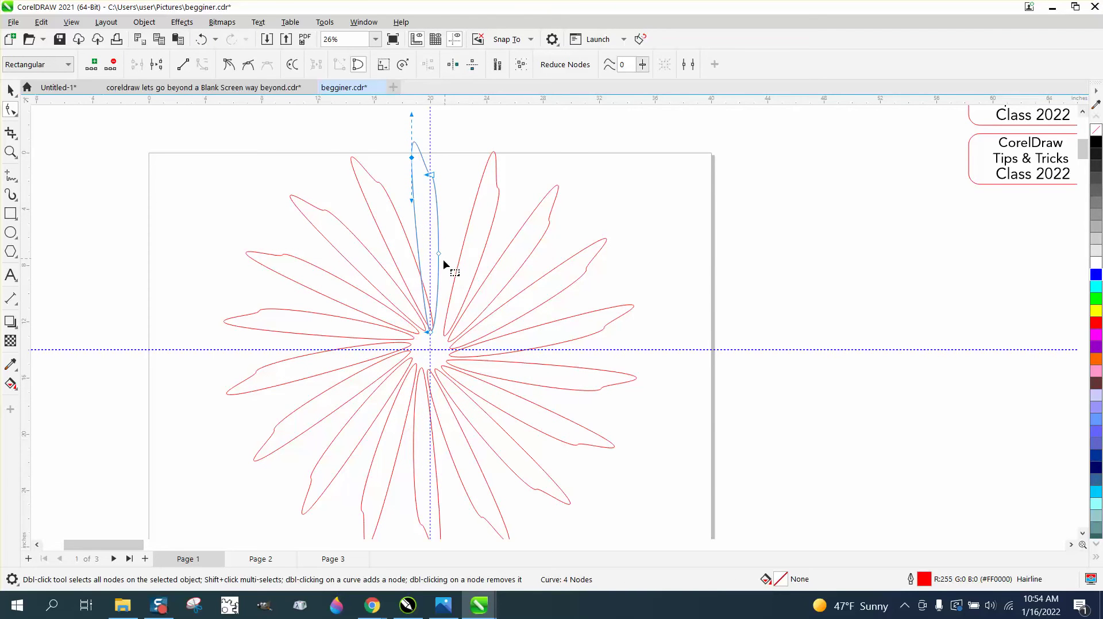
pyautogui.moveTo(440, 252); pyautogui.dragTo(436, 254)
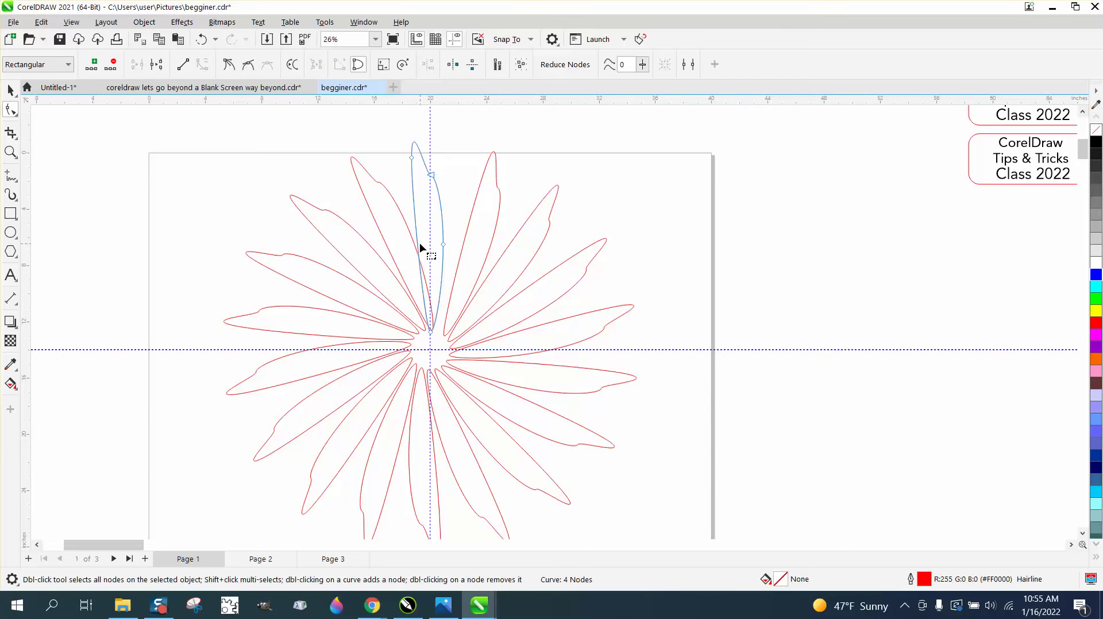
pyautogui.moveTo(420, 237); pyautogui.dragTo(431, 236)
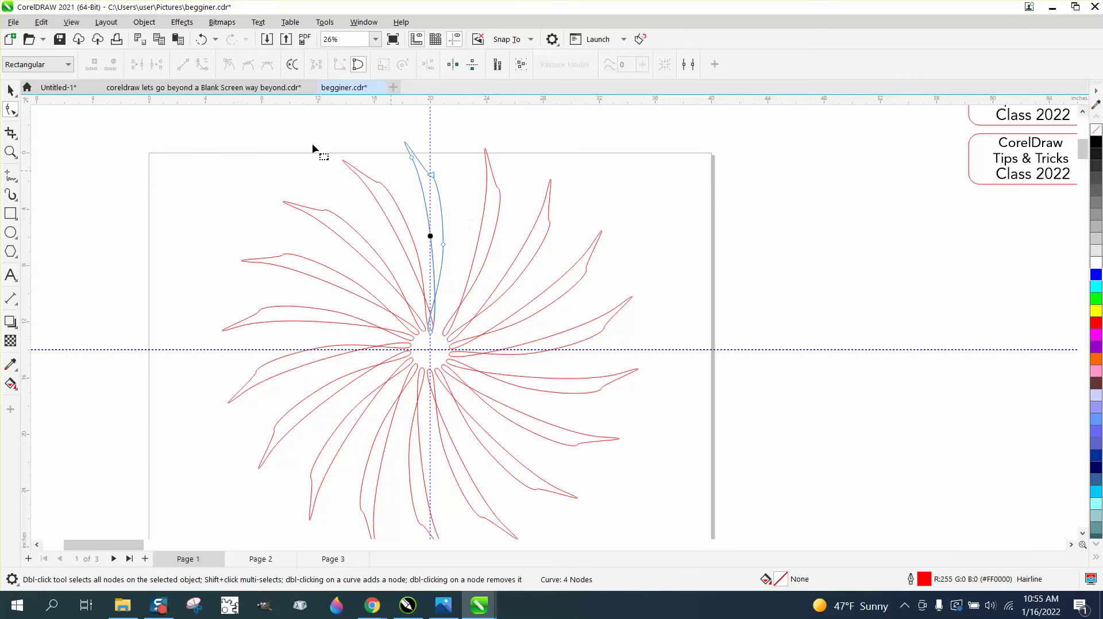
# Step: Undo the control petal's latest node edits, try a green fill on it, and undo the fill and remaining reshaping
pyautogui.click(201, 40)
pyautogui.click(200, 41)
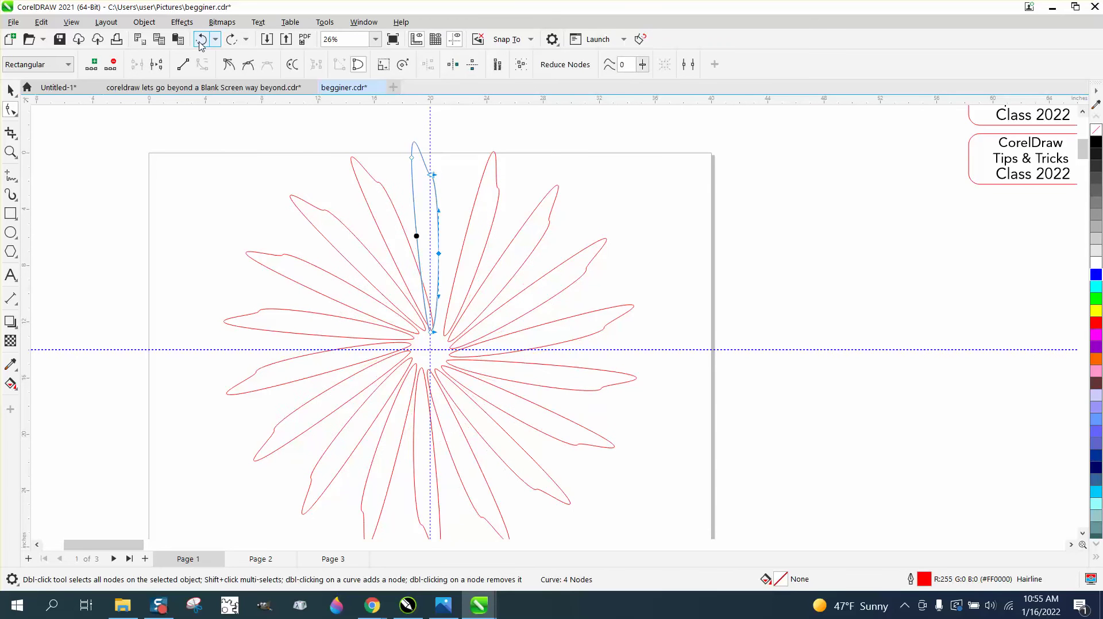
pyautogui.click(1096, 300)
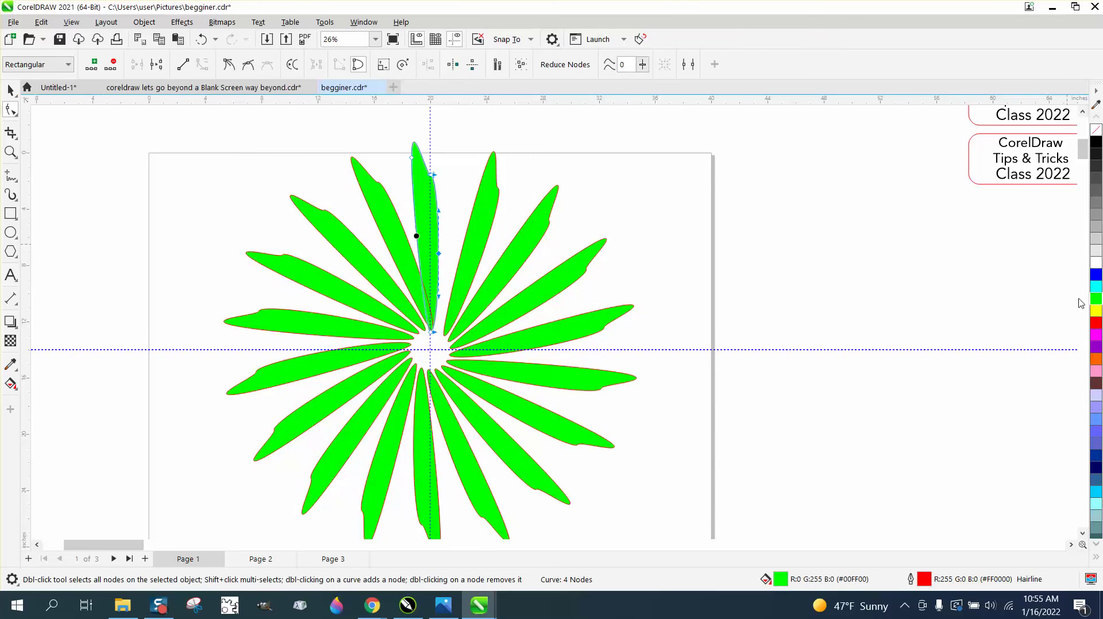
pyautogui.click(198, 42)
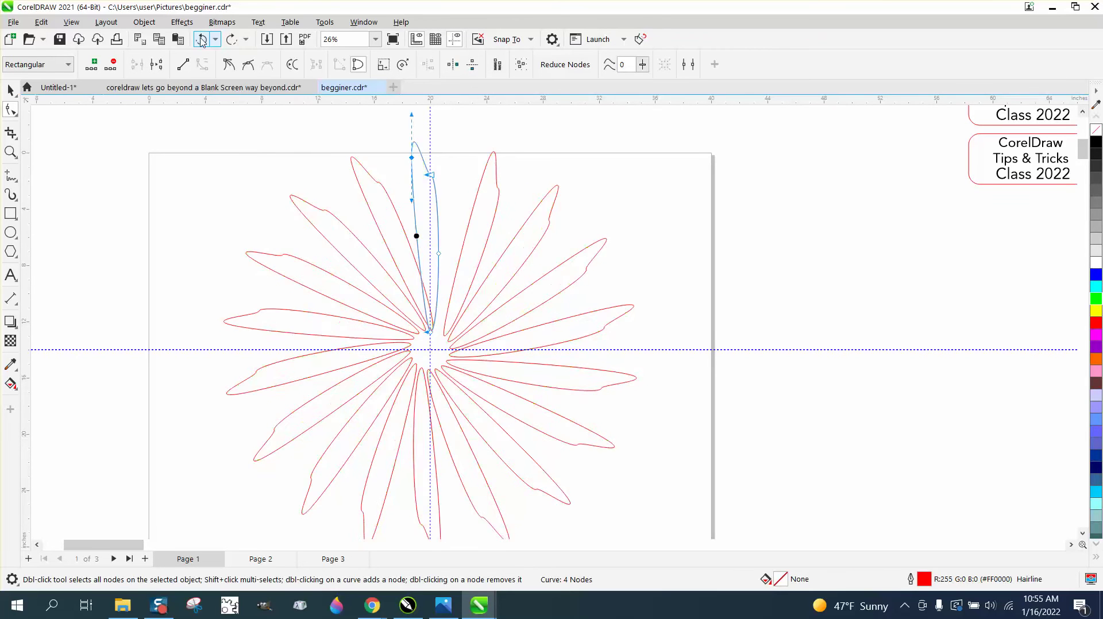
pyautogui.click(198, 42)
# Step: Delete all the petals of the flower on the page and hide the guidelines
pyautogui.click(10, 91)
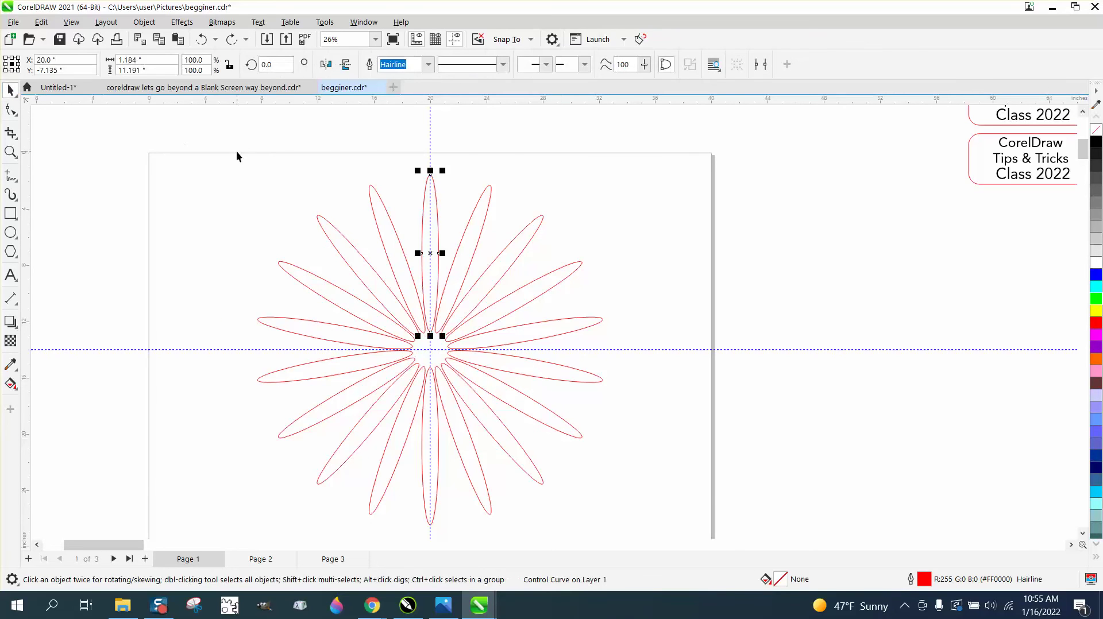
pyautogui.moveTo(236, 152); pyautogui.dragTo(732, 534)
pyautogui.press('Delete')
pyautogui.scroll(-4, 402, 360)
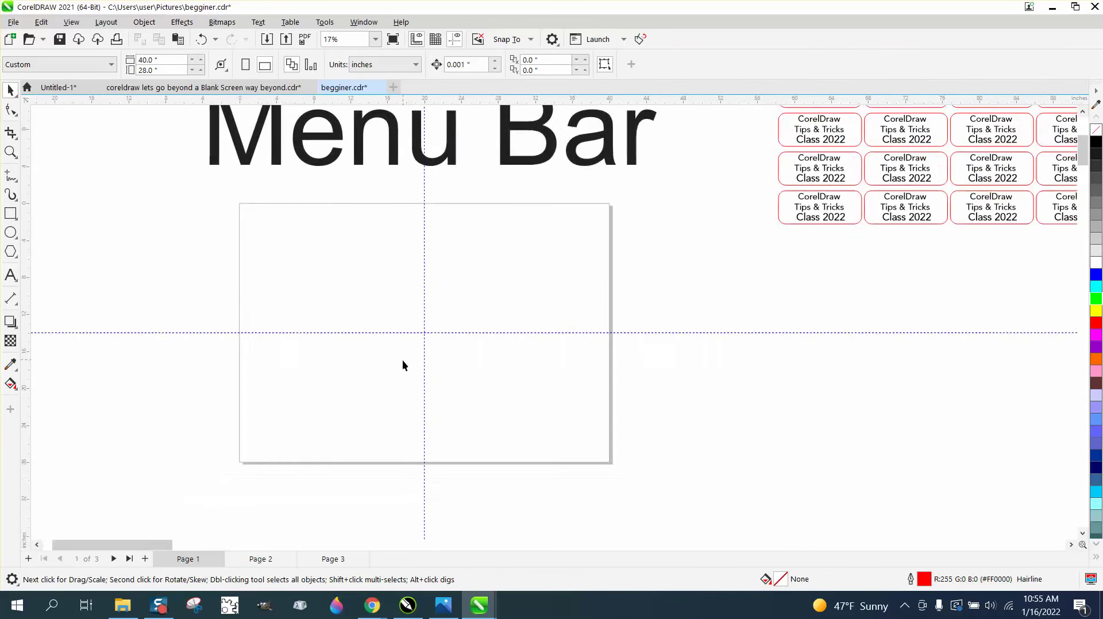
pyautogui.click(455, 40)
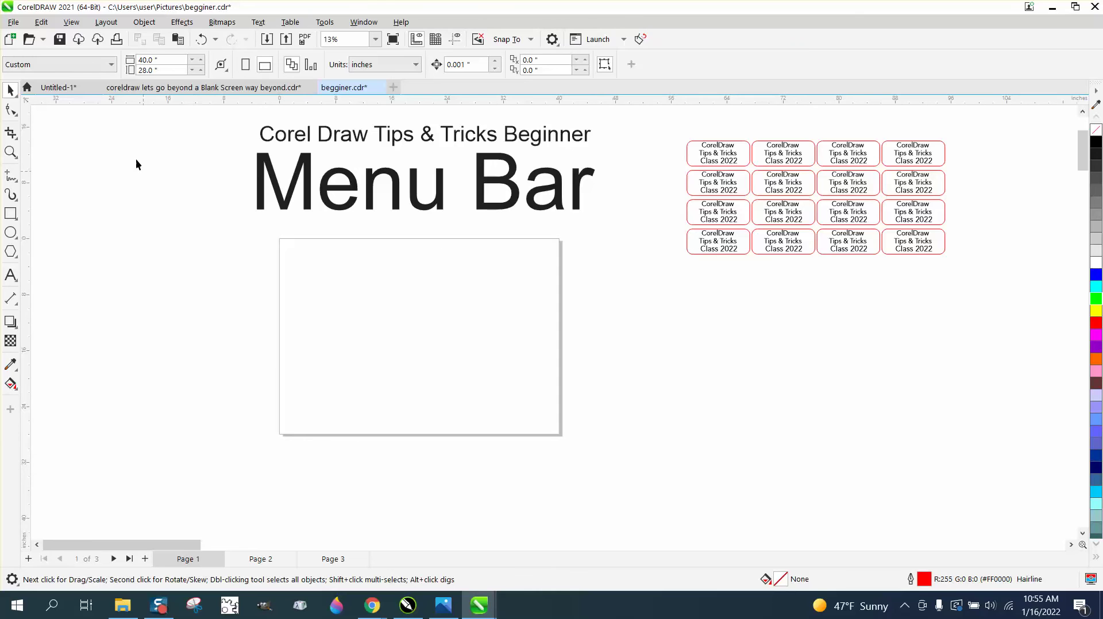
# Step: Select all objects in the document, delete them, undo the deletion and clear the selection
pyautogui.click(41, 23)
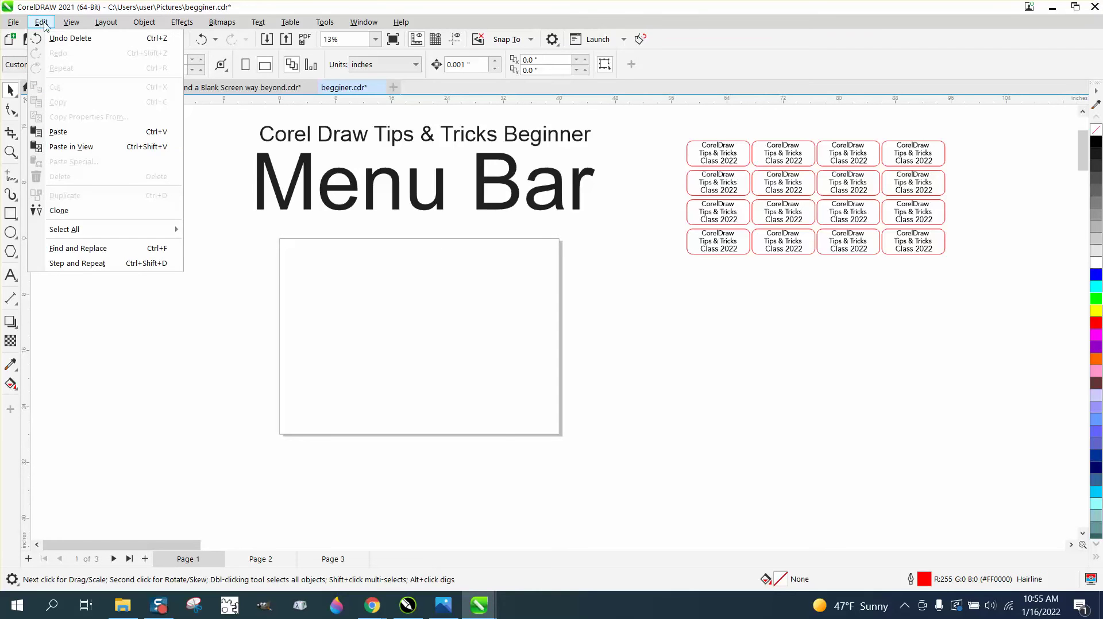
pyautogui.moveTo(104, 232)
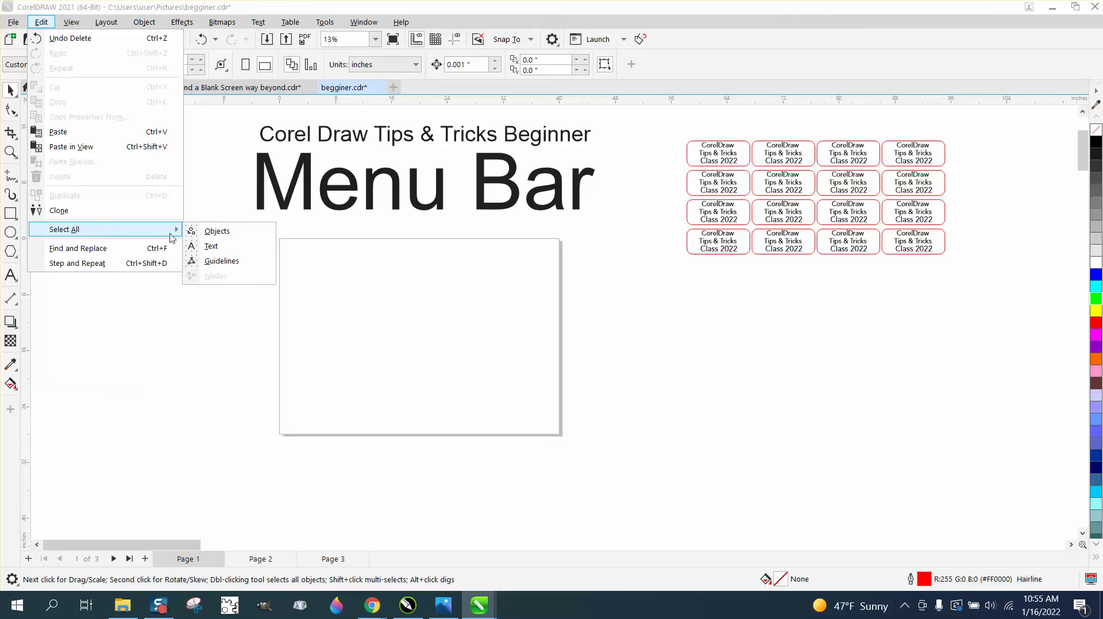
pyautogui.click(207, 232)
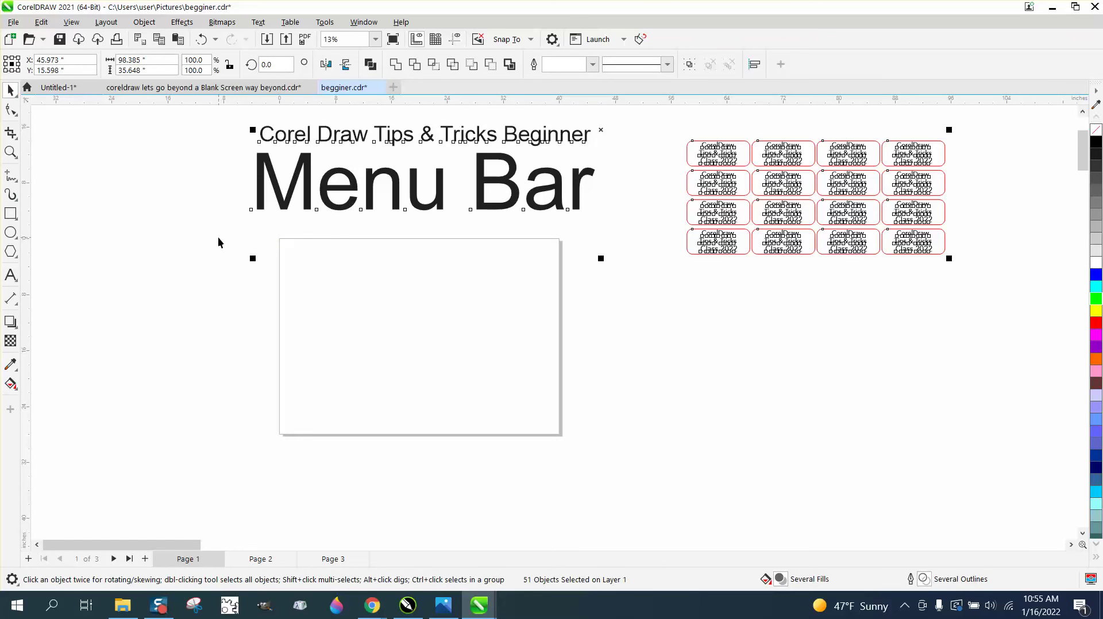
pyautogui.press('Delete')
pyautogui.click(201, 40)
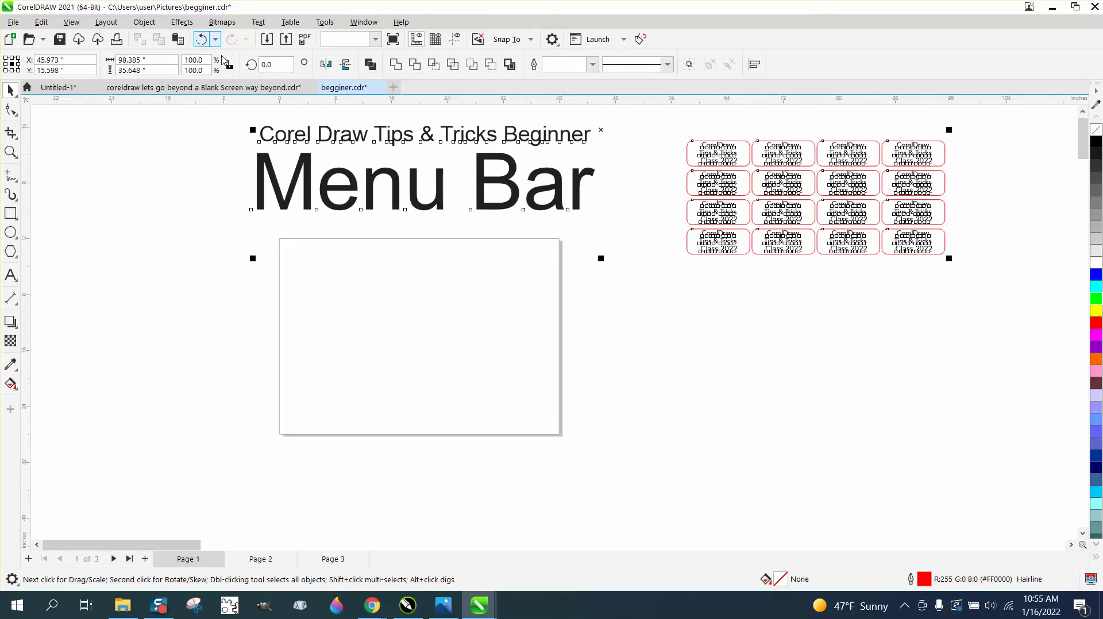
pyautogui.click(202, 236)
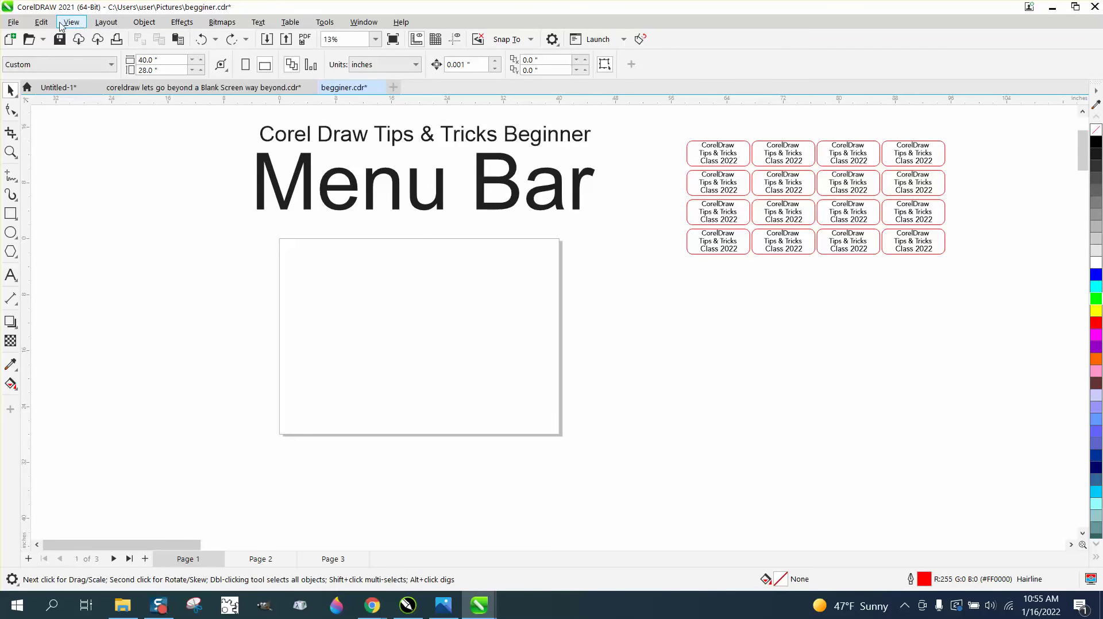
# Step: Select all text in the document, delete it and undo the deletion
pyautogui.click(41, 22)
pyautogui.moveTo(89, 230)
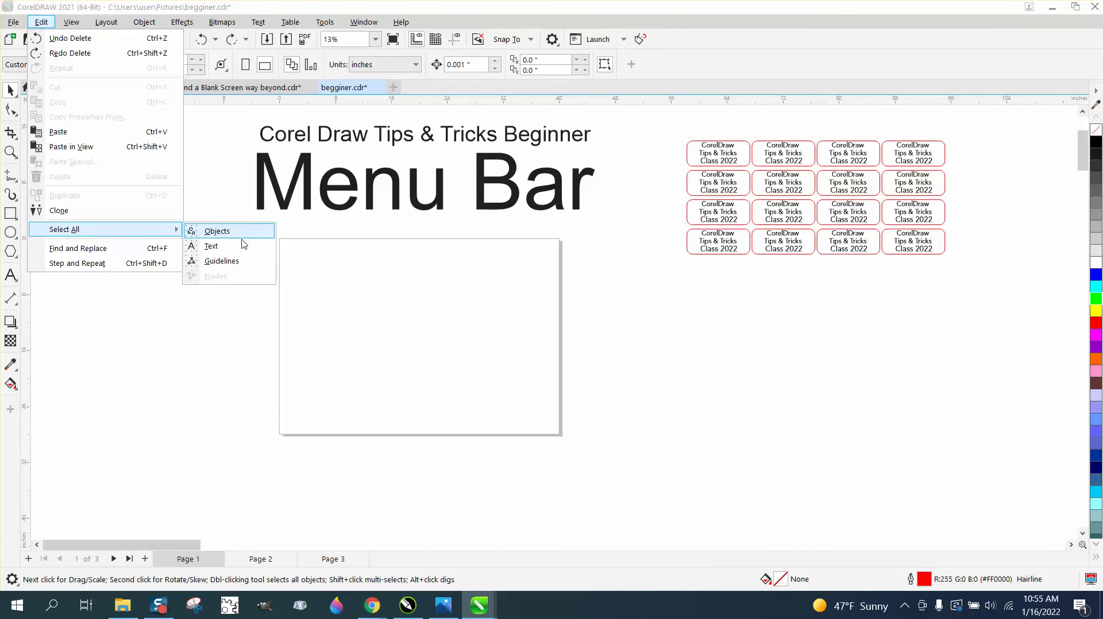
pyautogui.click(221, 247)
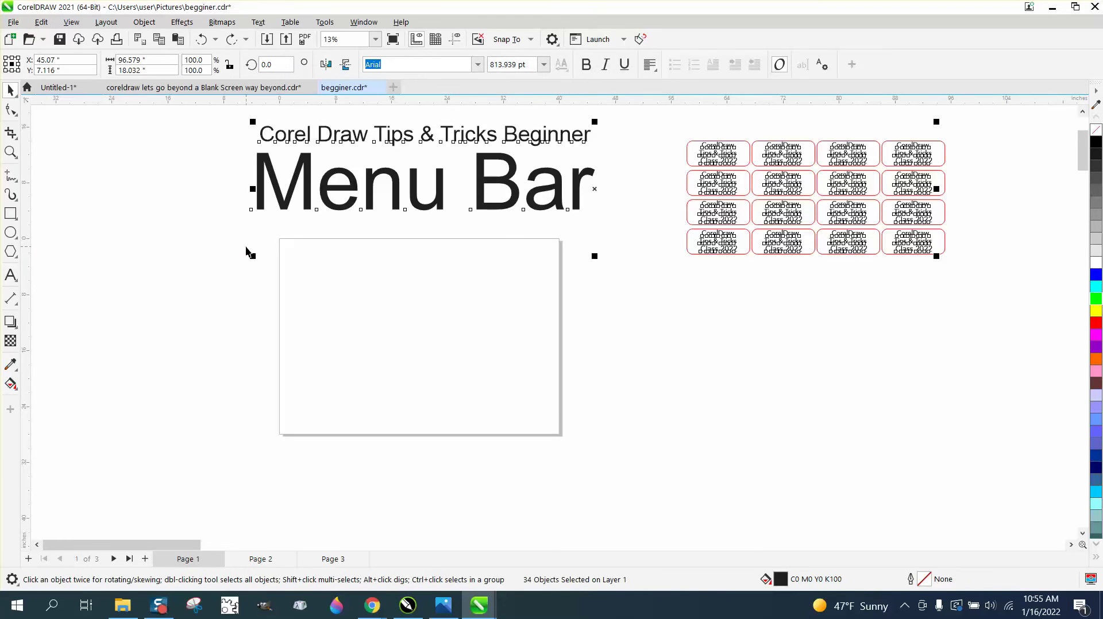
pyautogui.press('Delete')
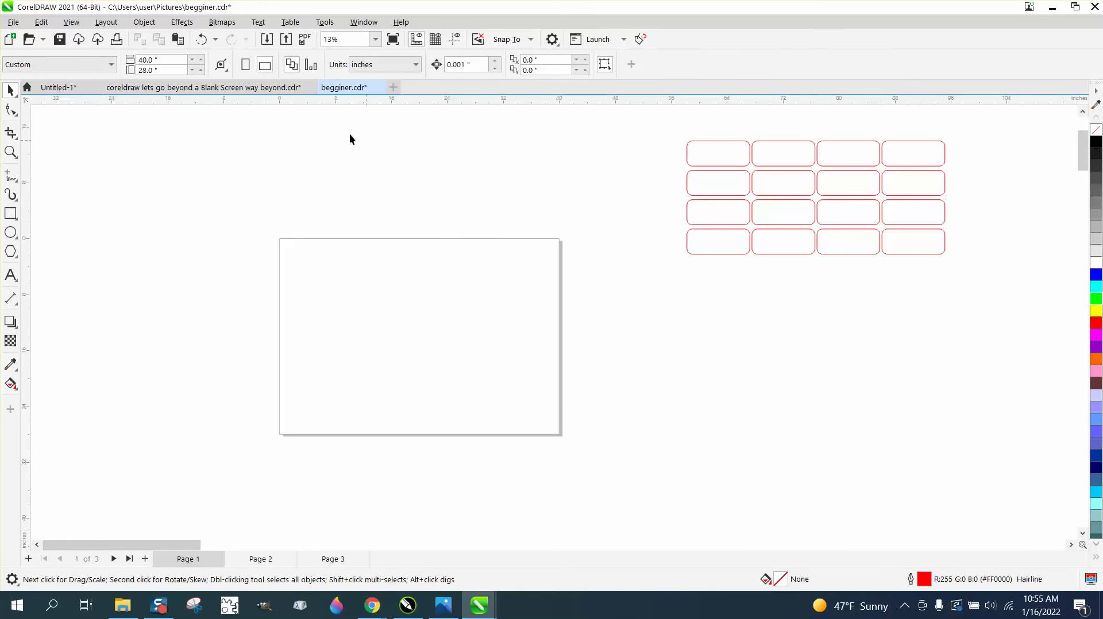
pyautogui.click(202, 38)
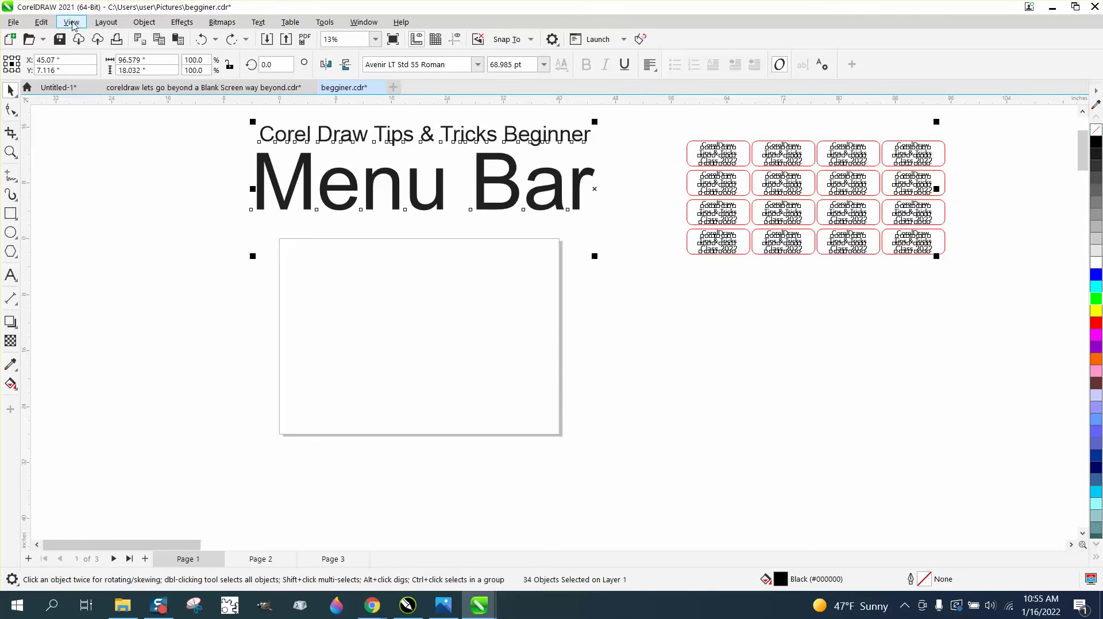
# Step: Place a vertical guideline aligned to the page center at X 20 inches and show the guidelines
pyautogui.click(44, 23)
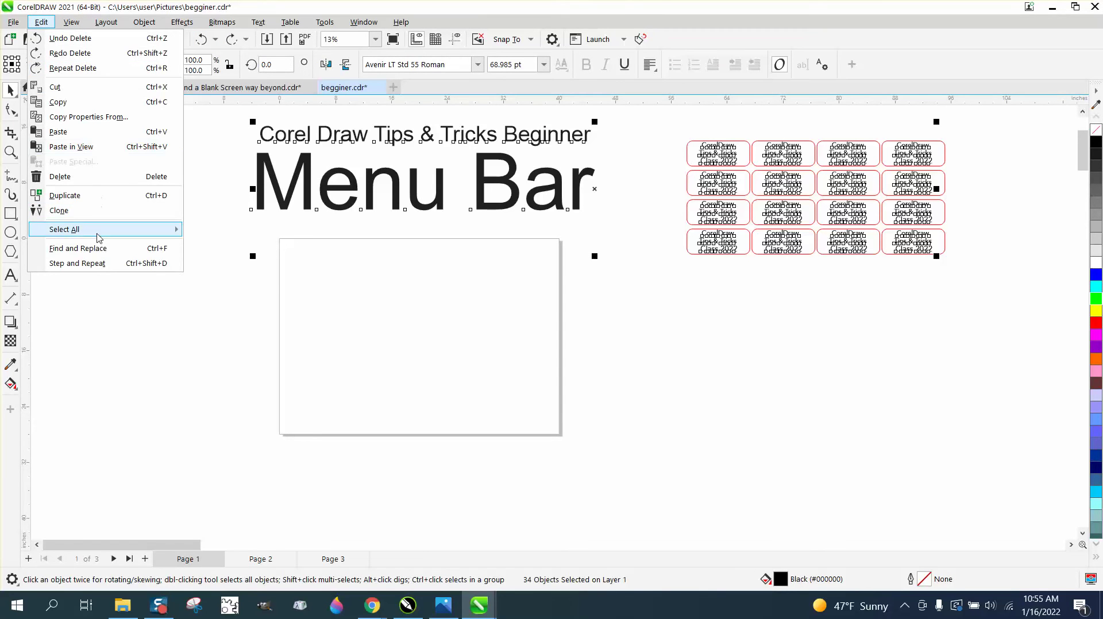
pyautogui.moveTo(99, 237)
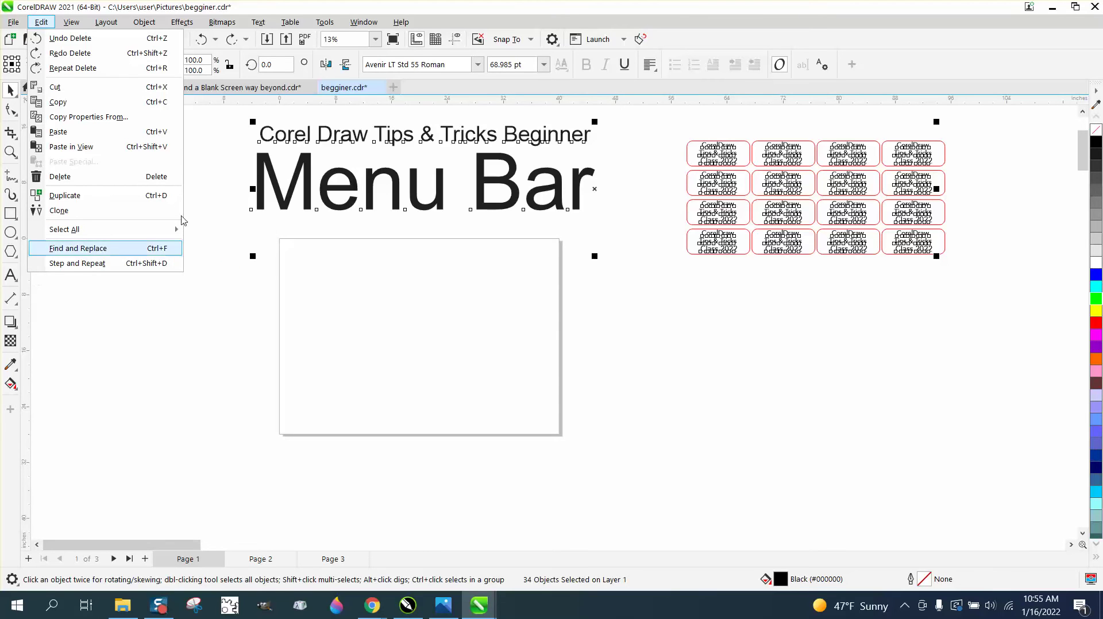
pyautogui.click(454, 41)
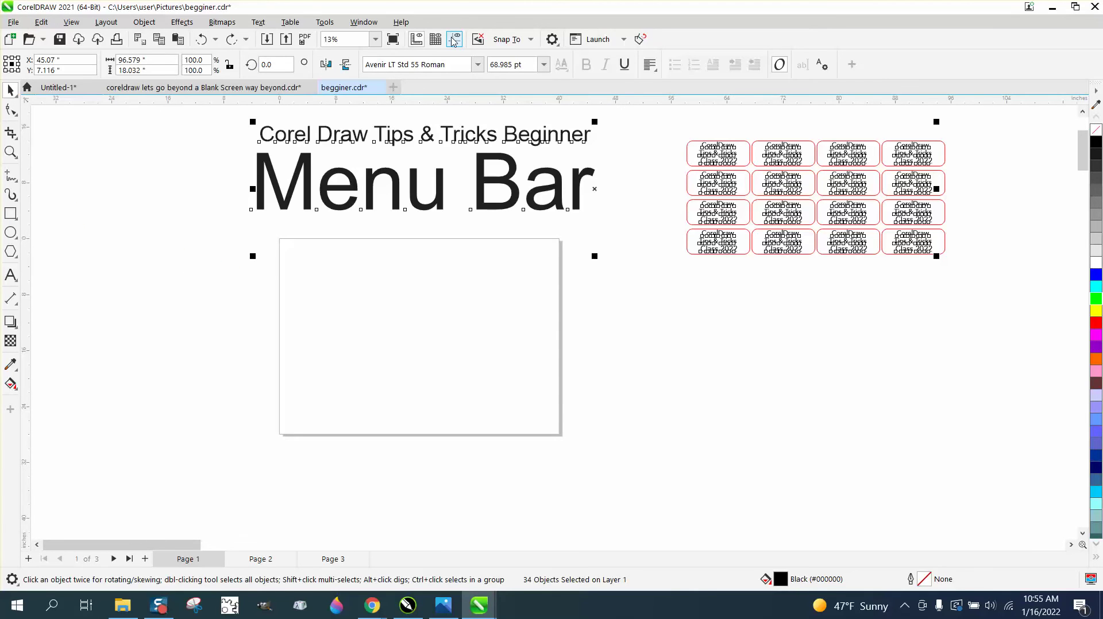
pyautogui.moveTo(38, 251); pyautogui.dragTo(45, 253)
pyautogui.moveTo(171, 255); pyautogui.dragTo(171, 256)
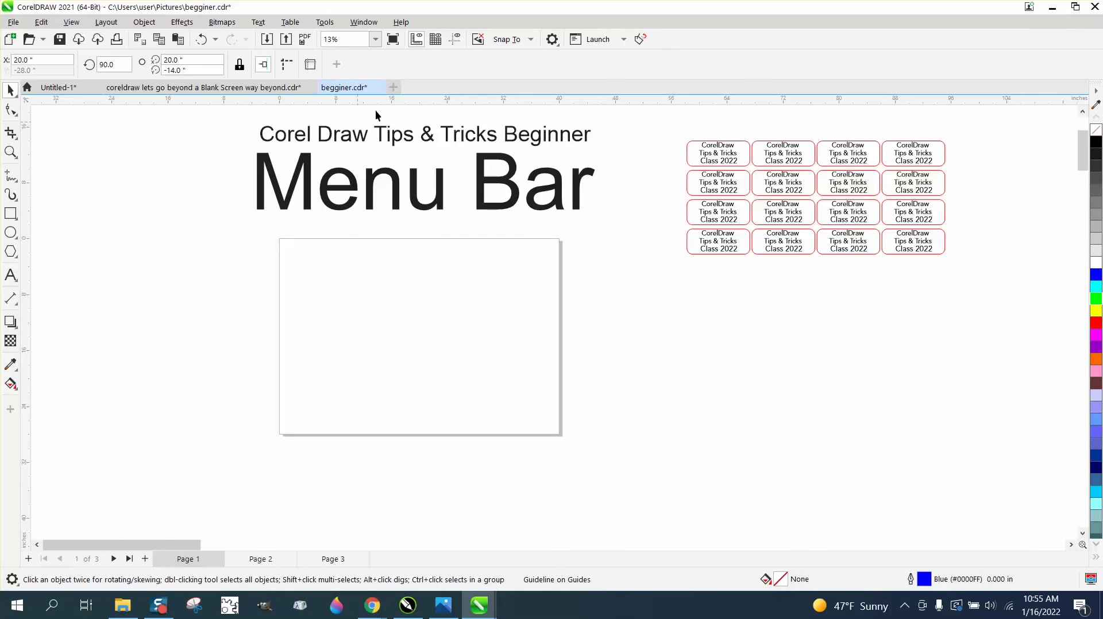
pyautogui.click(455, 40)
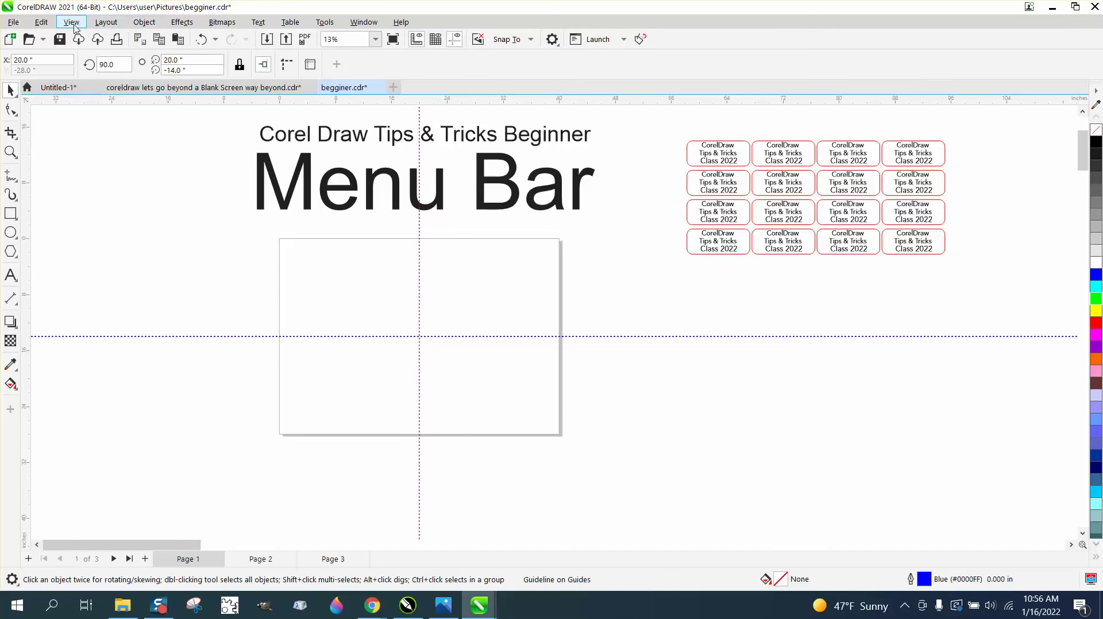
# Step: Select all guidelines with the Select All command and delete them
pyautogui.click(42, 23)
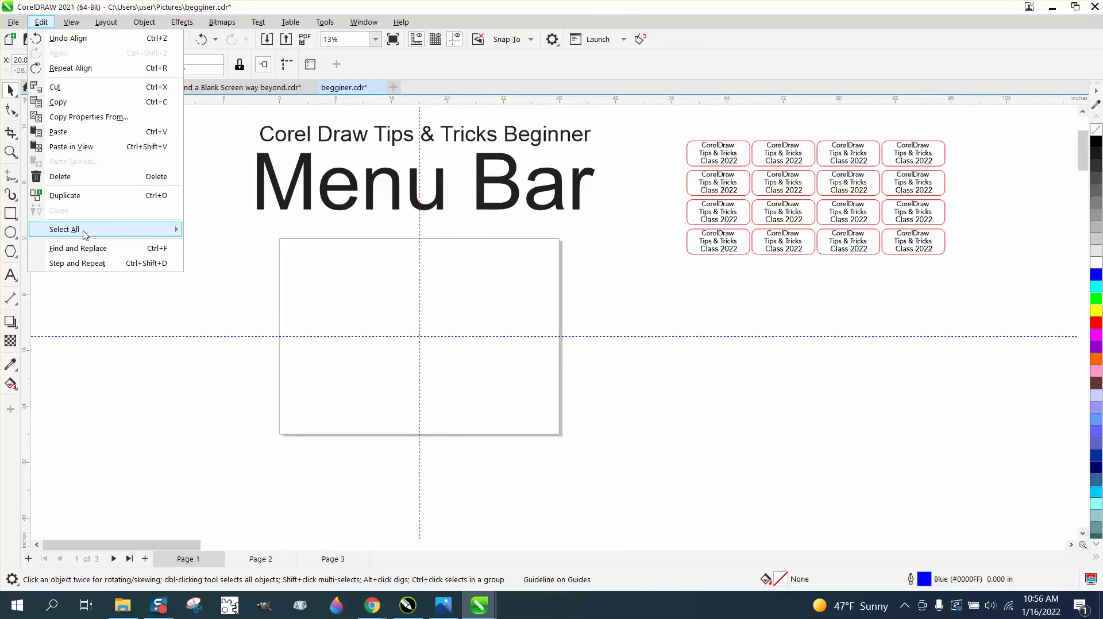
pyautogui.moveTo(86, 234)
pyautogui.click(230, 260)
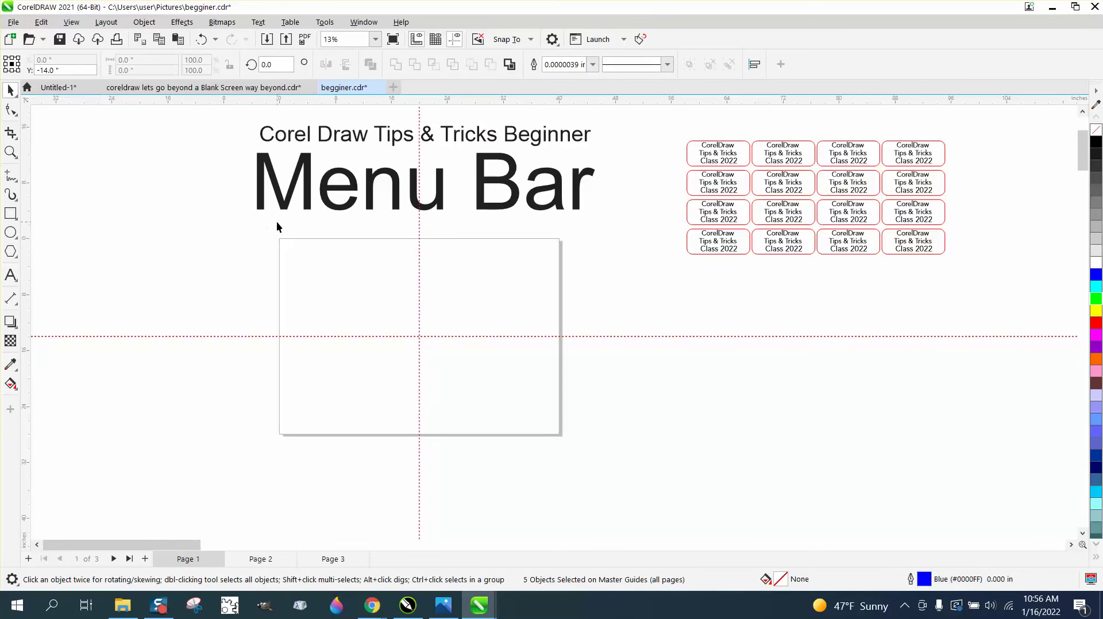
pyautogui.press('Delete')
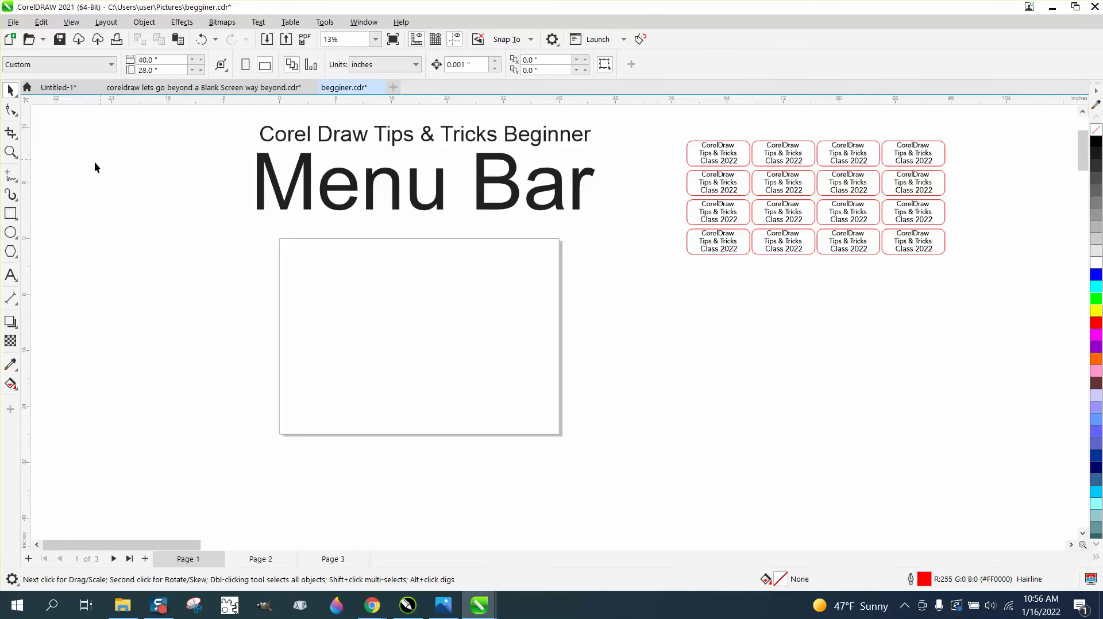
# Step: Draw a circle about 13.6 inches in diameter on the page and convert it to curves
pyautogui.click(12, 232)
pyautogui.moveTo(431, 270)
pyautogui.mouseDown()
pyautogui.moveTo(367, 359)
pyautogui.moveTo(330, 371)
pyautogui.mouseUp()
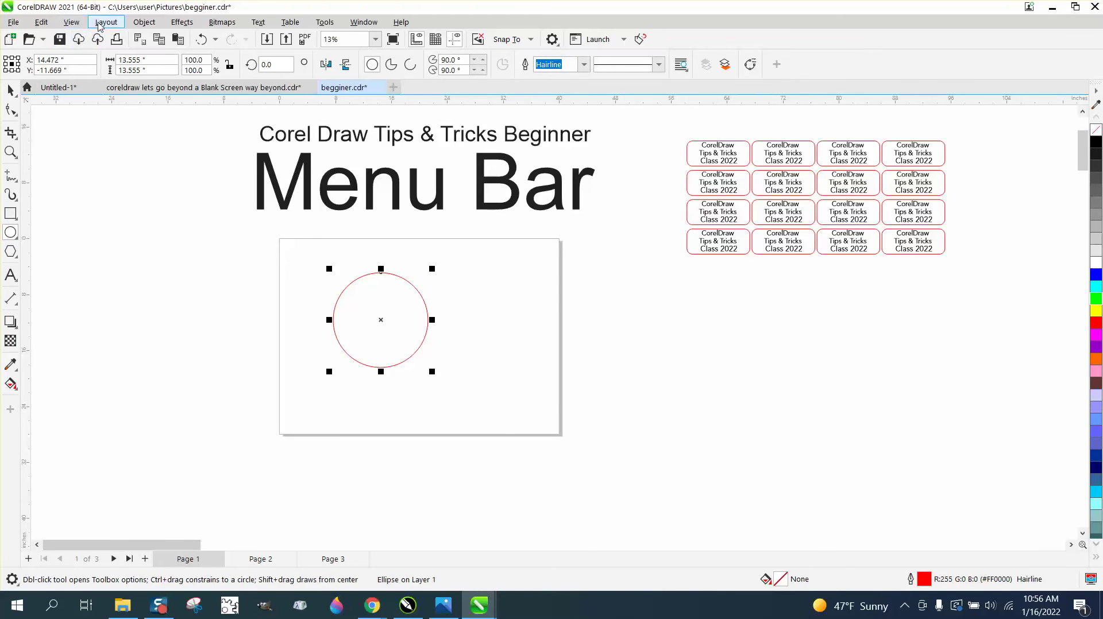
pyautogui.click(144, 22)
pyautogui.click(188, 365)
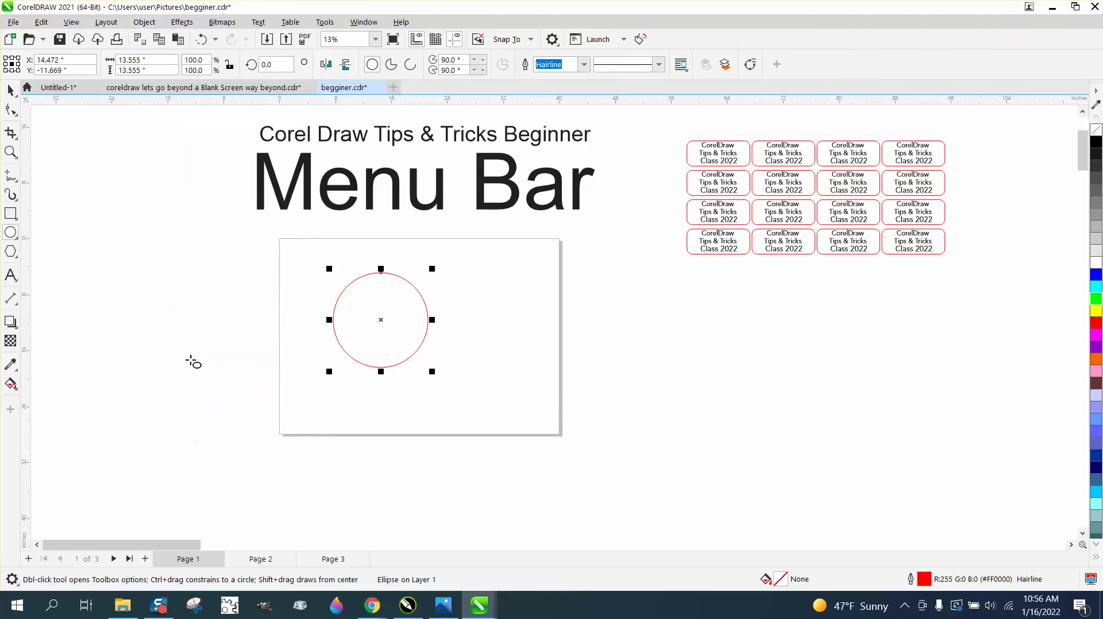
# Step: Select all of the circle's nodes with the Shape tool and add extra nodes between them twice
pyautogui.click(11, 110)
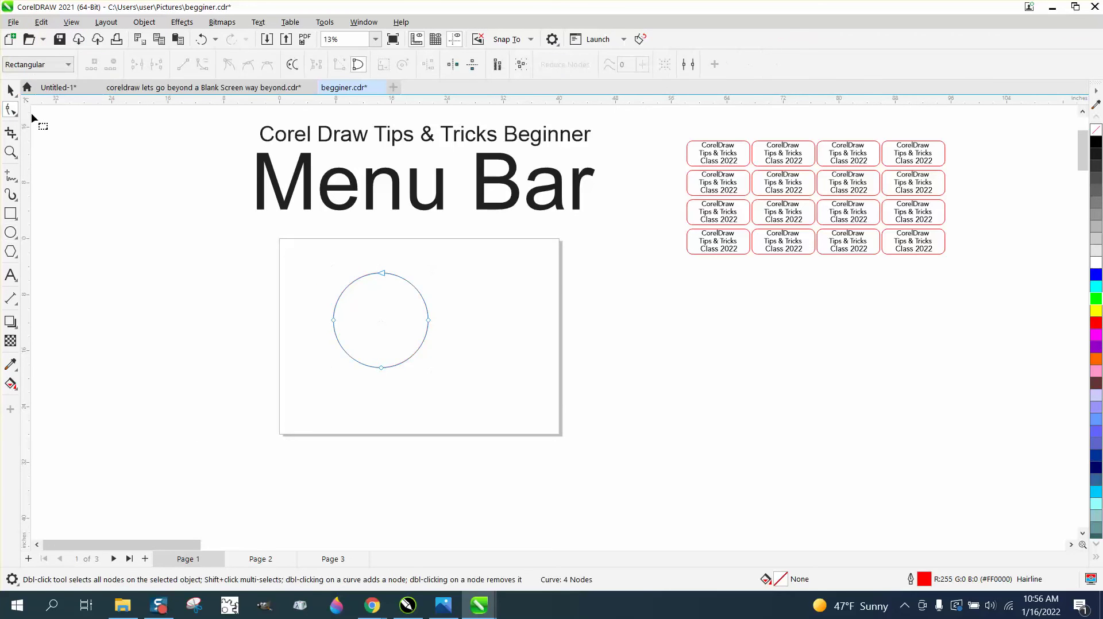
pyautogui.moveTo(298, 237); pyautogui.dragTo(526, 381)
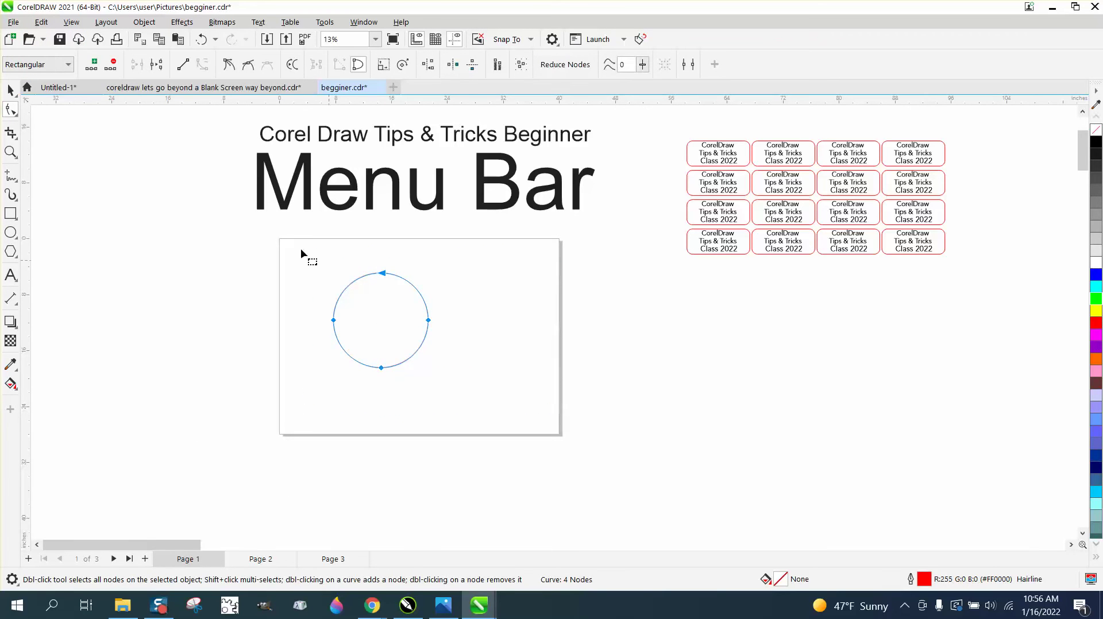
pyautogui.click(93, 65)
pyautogui.click(93, 64)
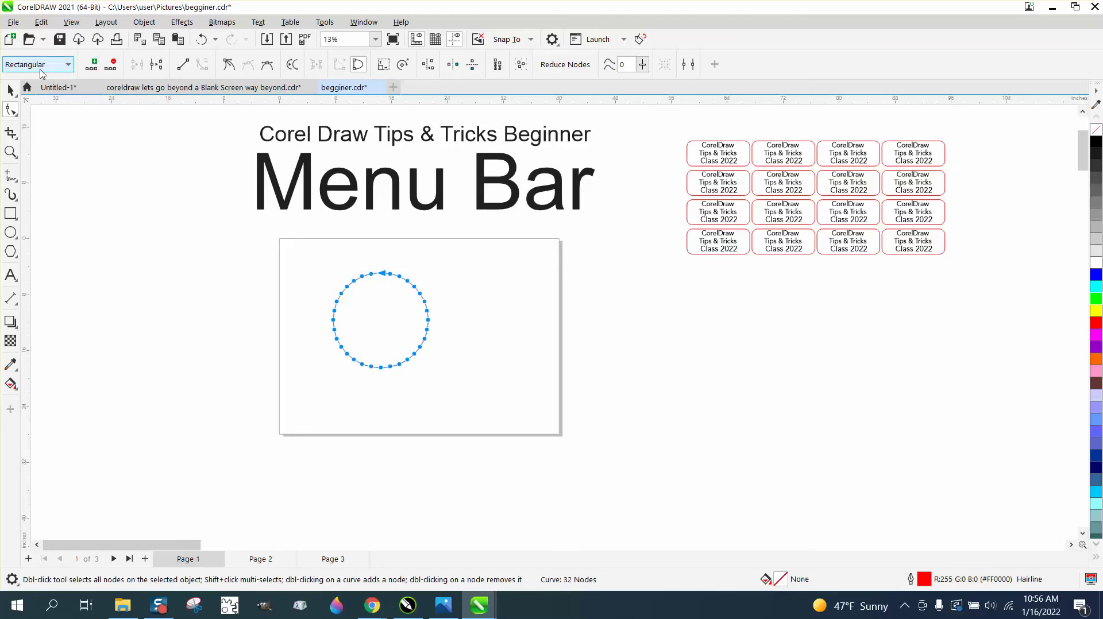
pyautogui.click(11, 90)
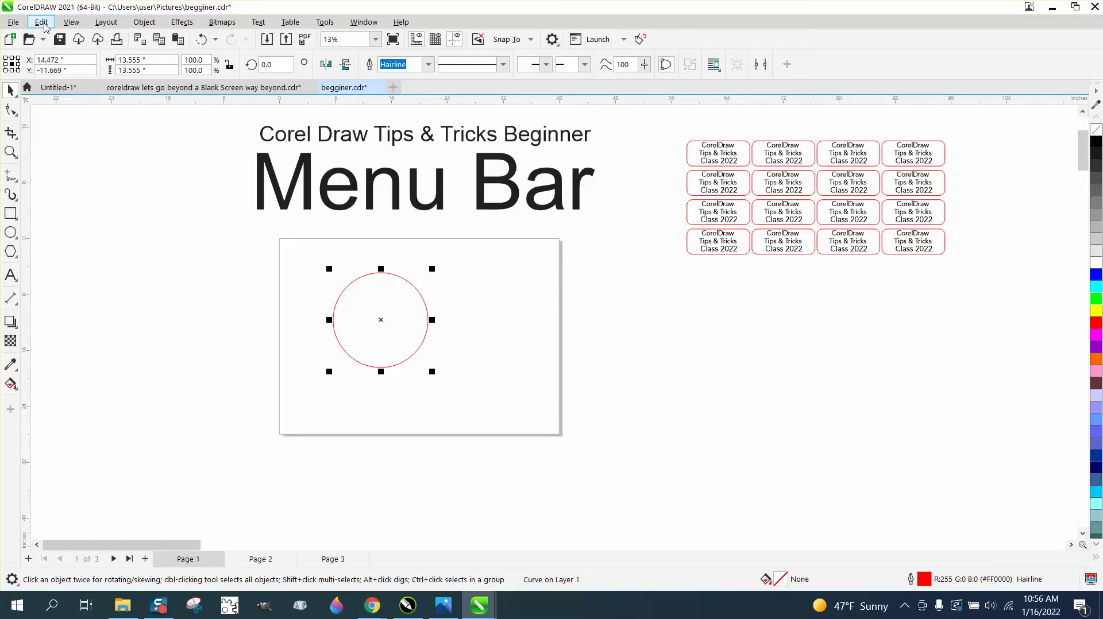
# Step: Select all nodes of the circle with the Select All command and delete the circle
pyautogui.click(44, 24)
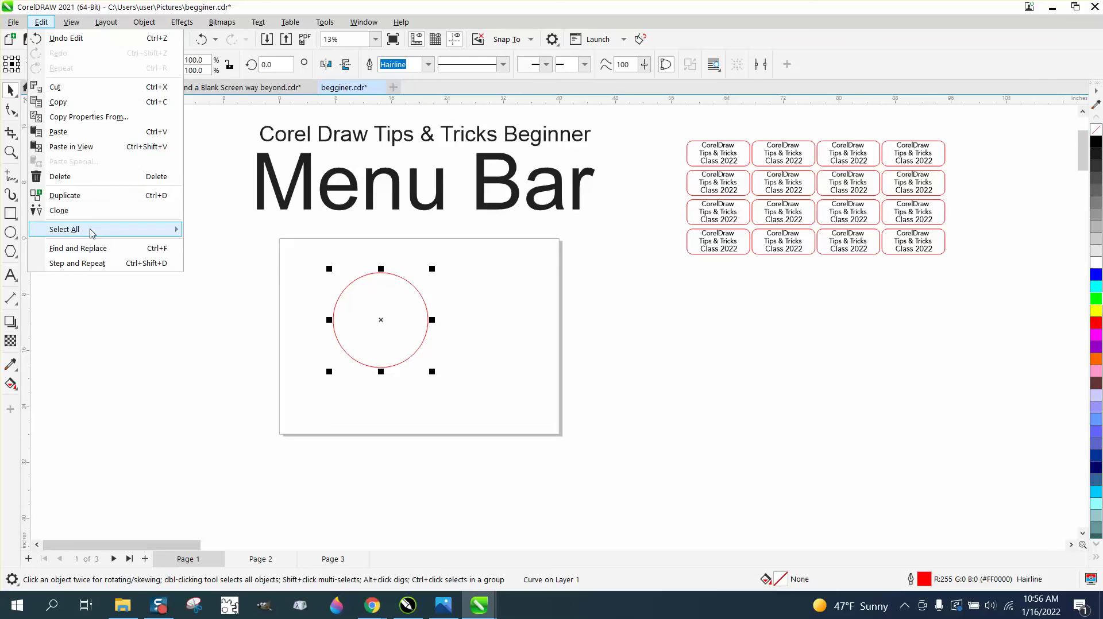
pyautogui.moveTo(92, 232)
pyautogui.click(214, 275)
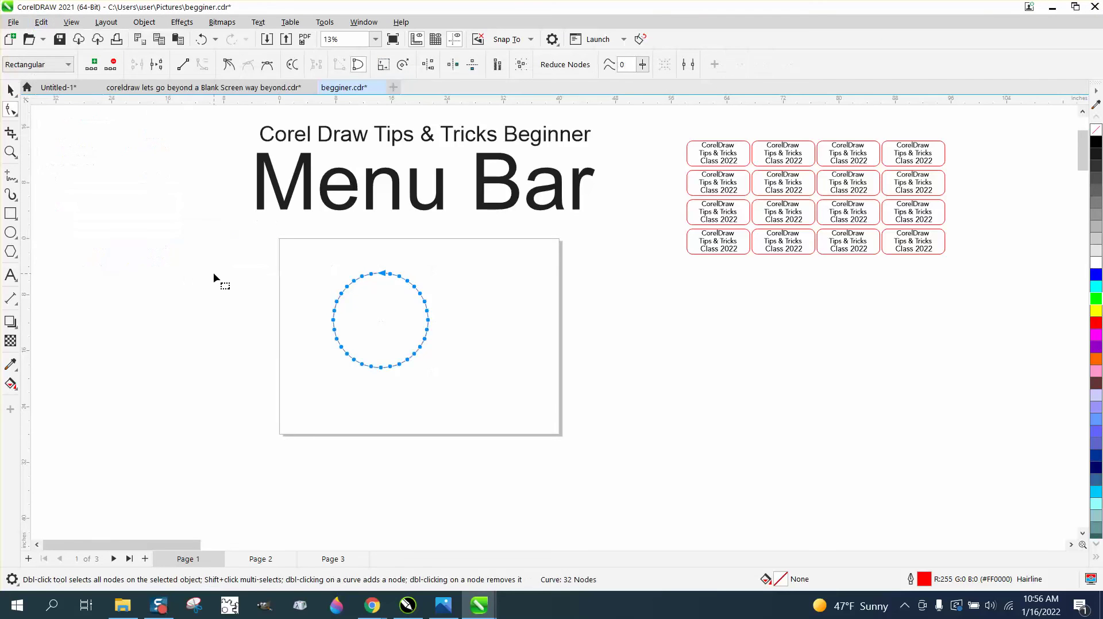
pyautogui.click(306, 260)
pyautogui.moveTo(469, 358); pyautogui.dragTo(512, 392)
pyautogui.press('Delete')
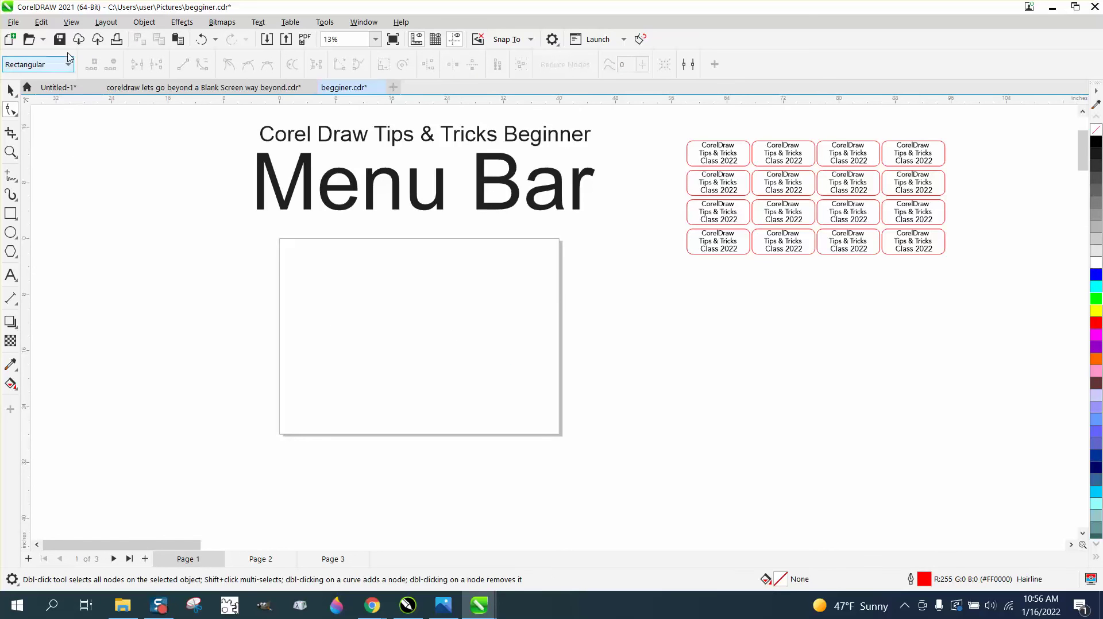
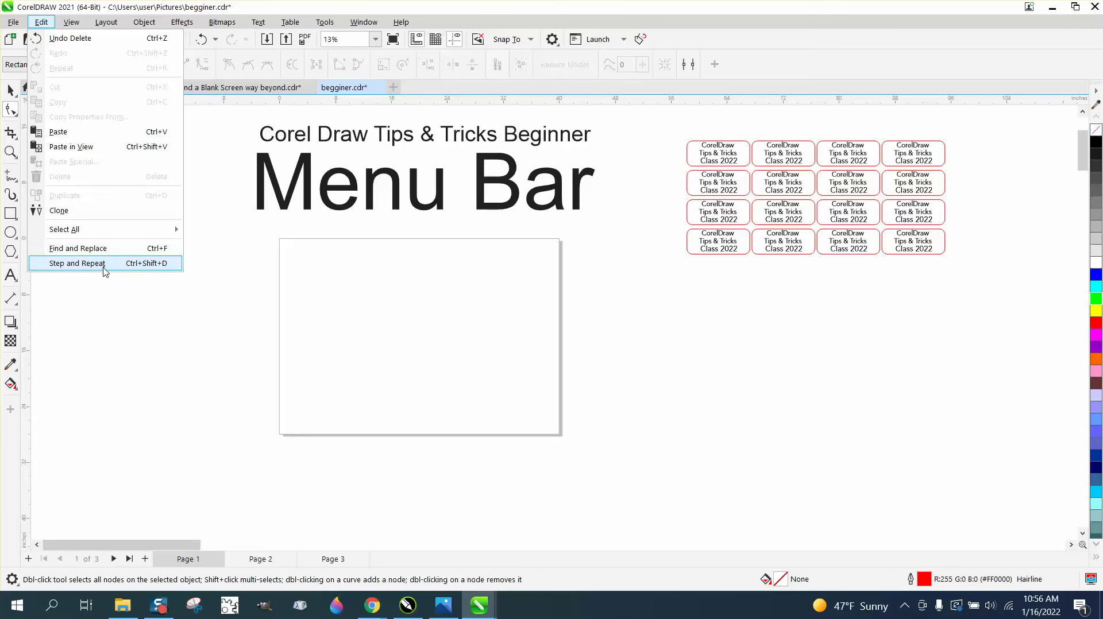
# Step: Move the 10-inch red square from above the title text onto the page
pyautogui.click(581, 337)
pyautogui.scroll(-2, 581, 338)
pyautogui.click(451, 205)
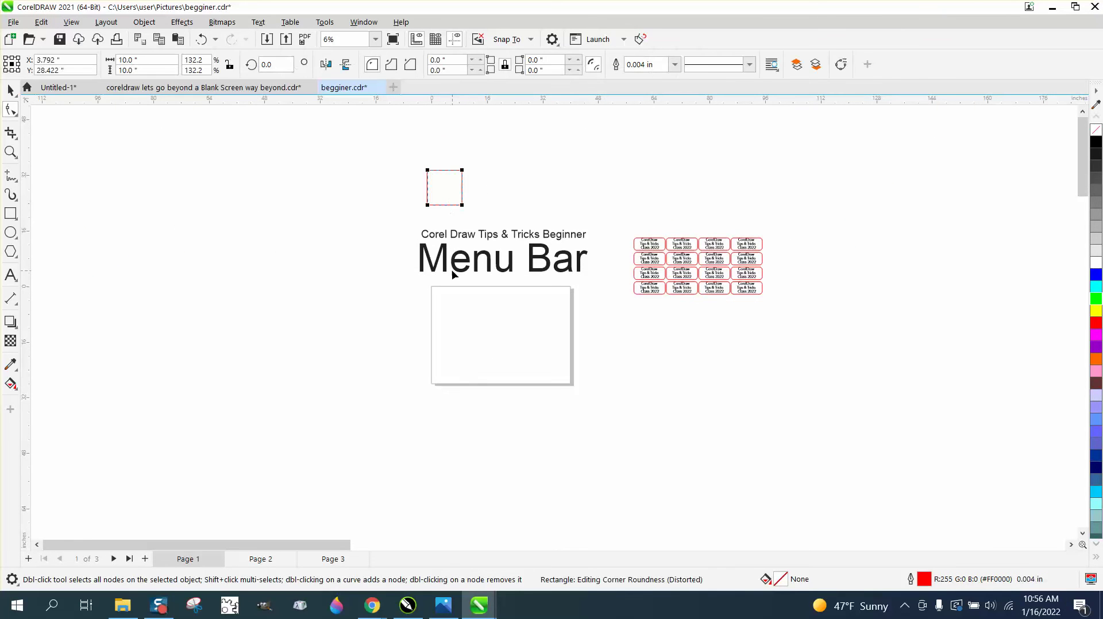
pyautogui.click(11, 91)
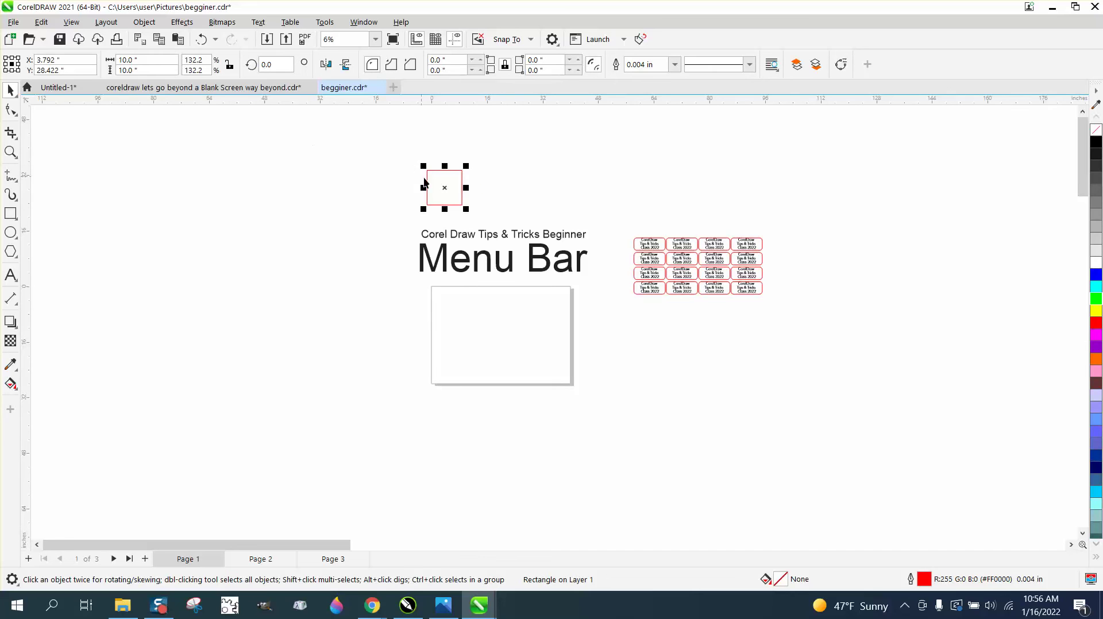
pyautogui.moveTo(443, 192); pyautogui.dragTo(461, 333)
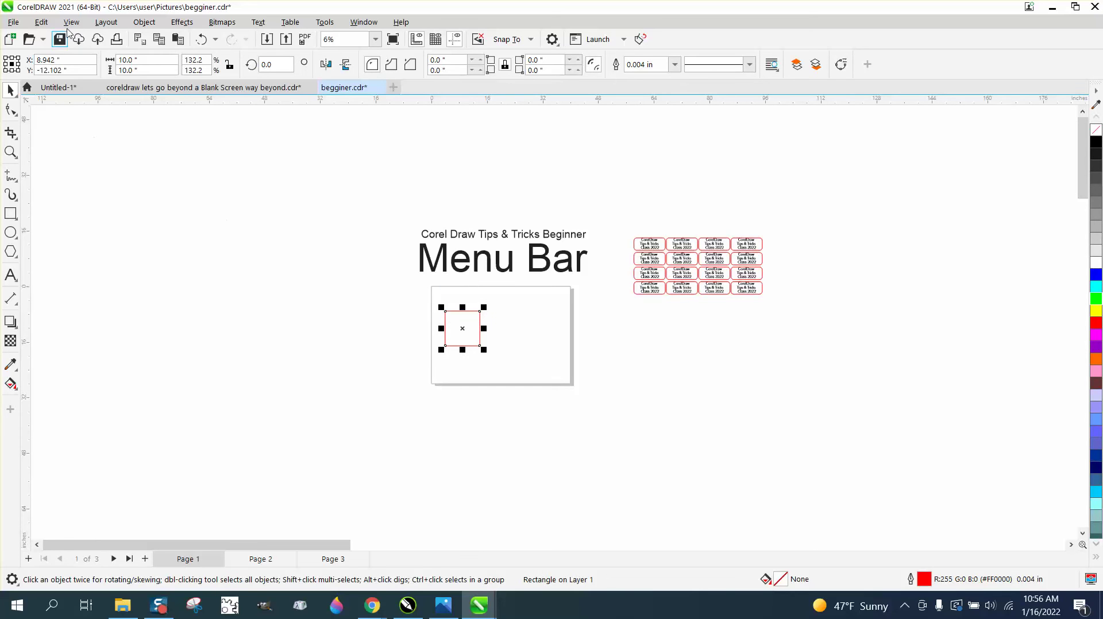
# Step: Step and repeat the square with a horizontal offset of 10 inches, no vertical offset and 5 copies
pyautogui.click(41, 22)
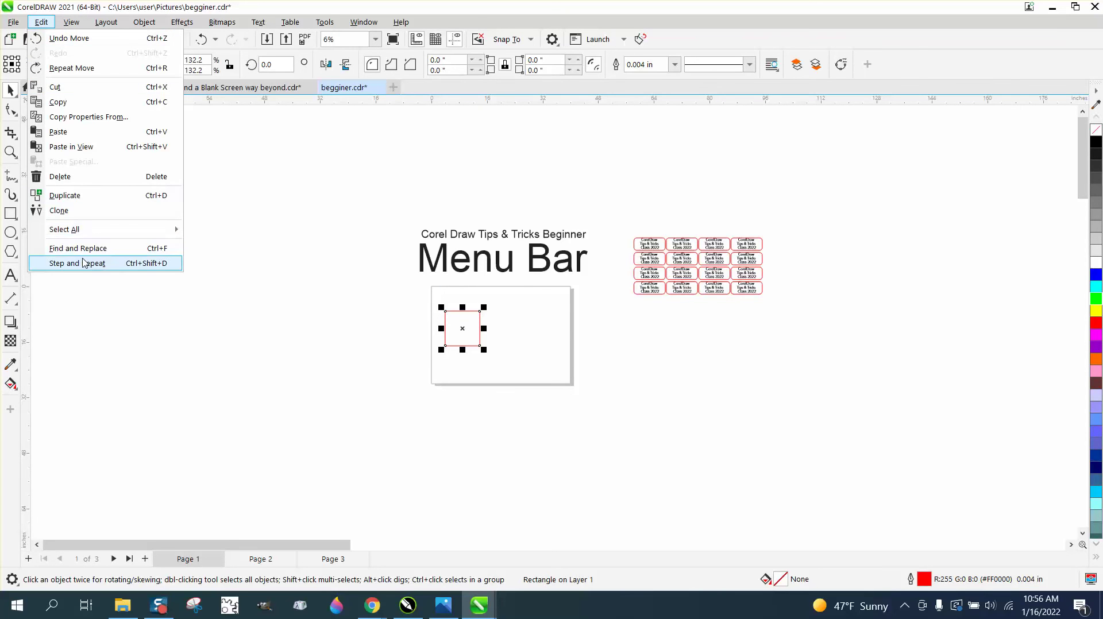
pyautogui.click(143, 265)
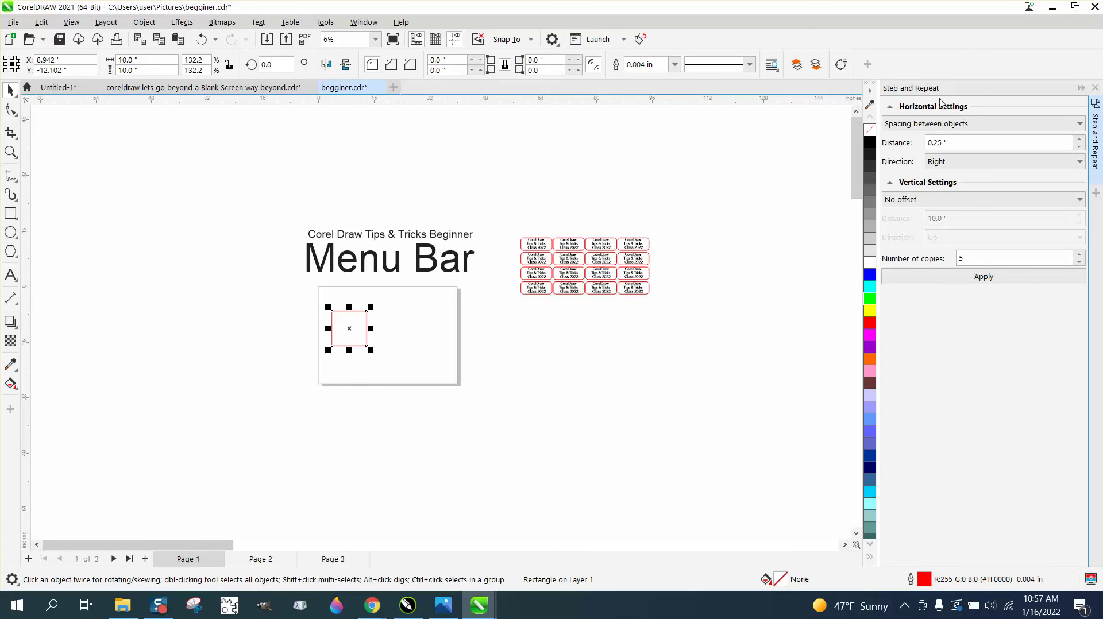
pyautogui.moveTo(961, 142); pyautogui.dragTo(910, 149)
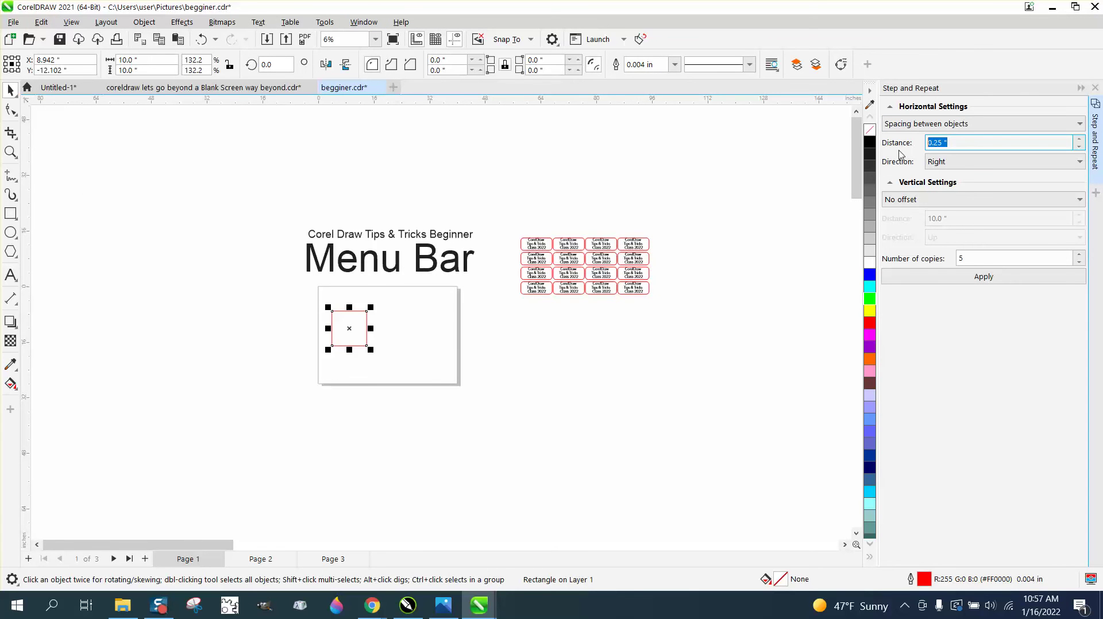
pyautogui.write('10')
pyautogui.click(971, 124)
pyautogui.click(915, 148)
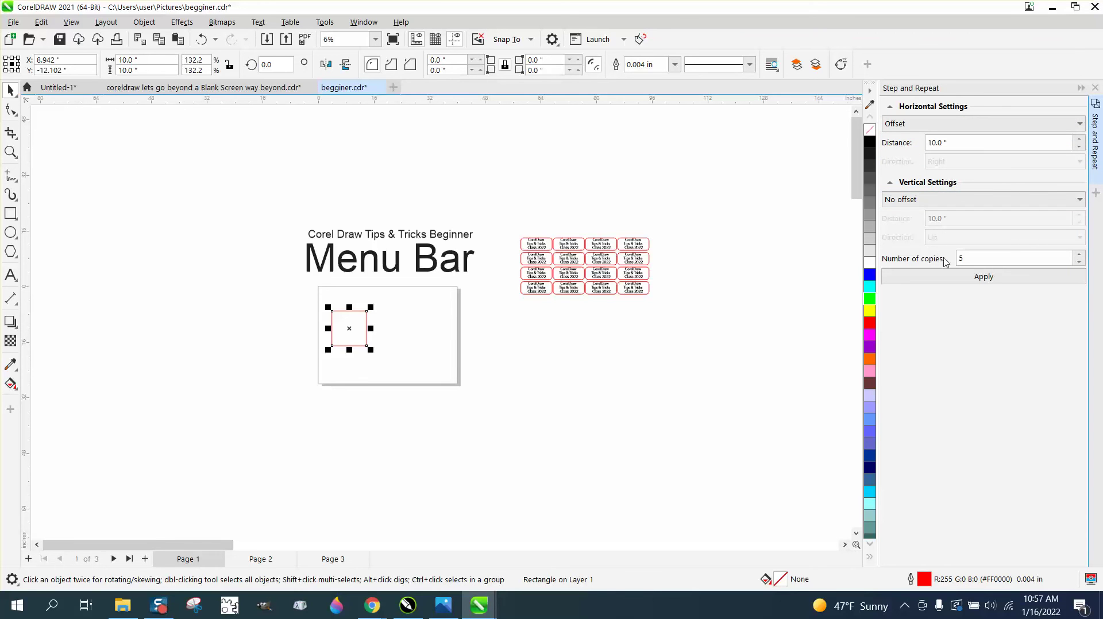
pyautogui.click(959, 277)
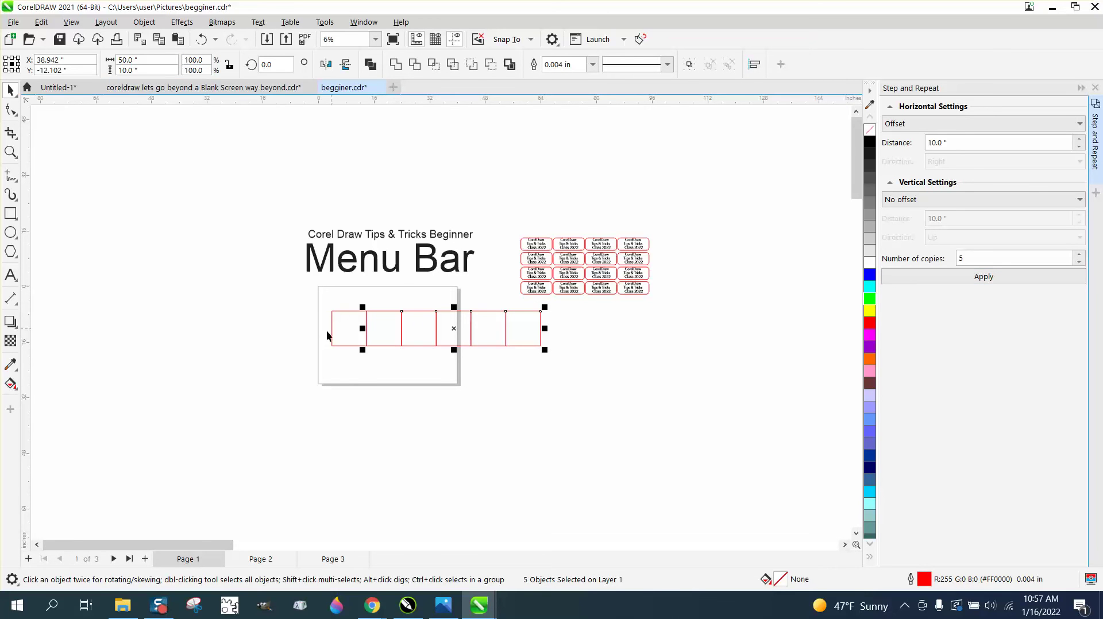
# Step: Select all six squares and move the row off the page to about X 79.7, Y -46.8 inches
pyautogui.moveTo(320, 305); pyautogui.dragTo(418, 345)
pyautogui.moveTo(542, 359); pyautogui.dragTo(553, 361)
pyautogui.moveTo(451, 329); pyautogui.dragTo(605, 449)
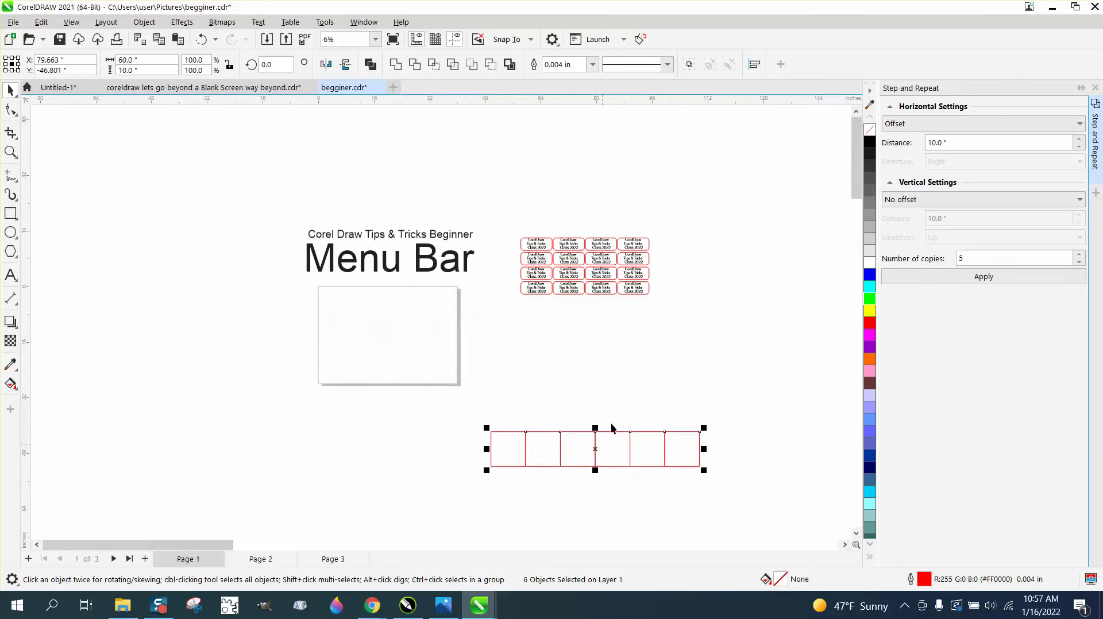
# Step: Step and repeat the row with no horizontal offset, a 10-inch vertical offset and 5 copies, and undo it
pyautogui.click(976, 124)
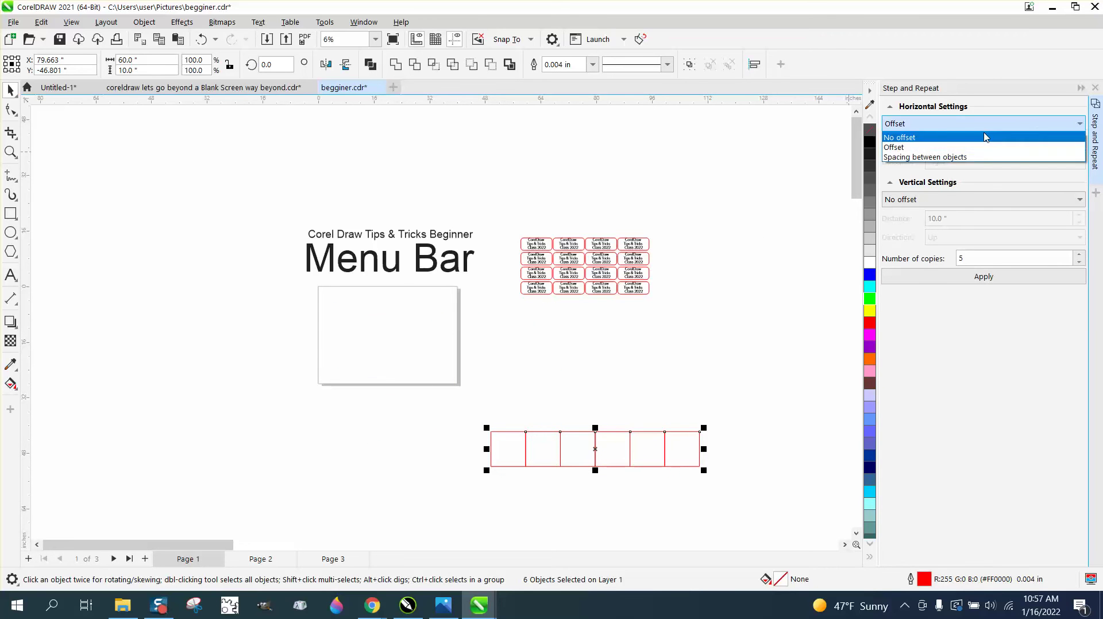
pyautogui.click(939, 143)
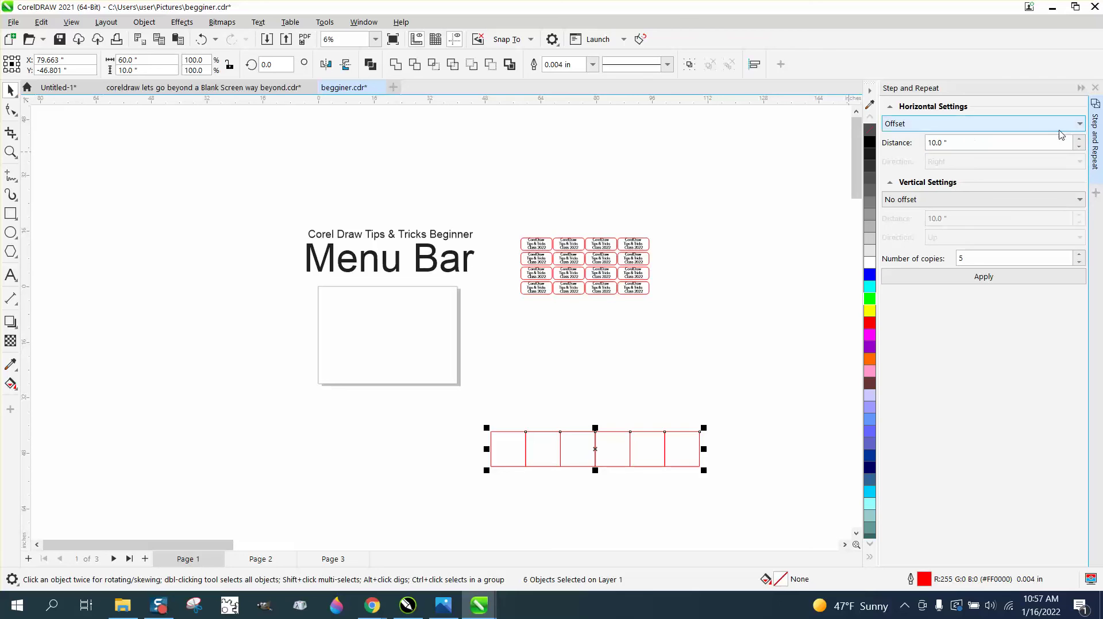
pyautogui.click(1078, 124)
pyautogui.click(963, 142)
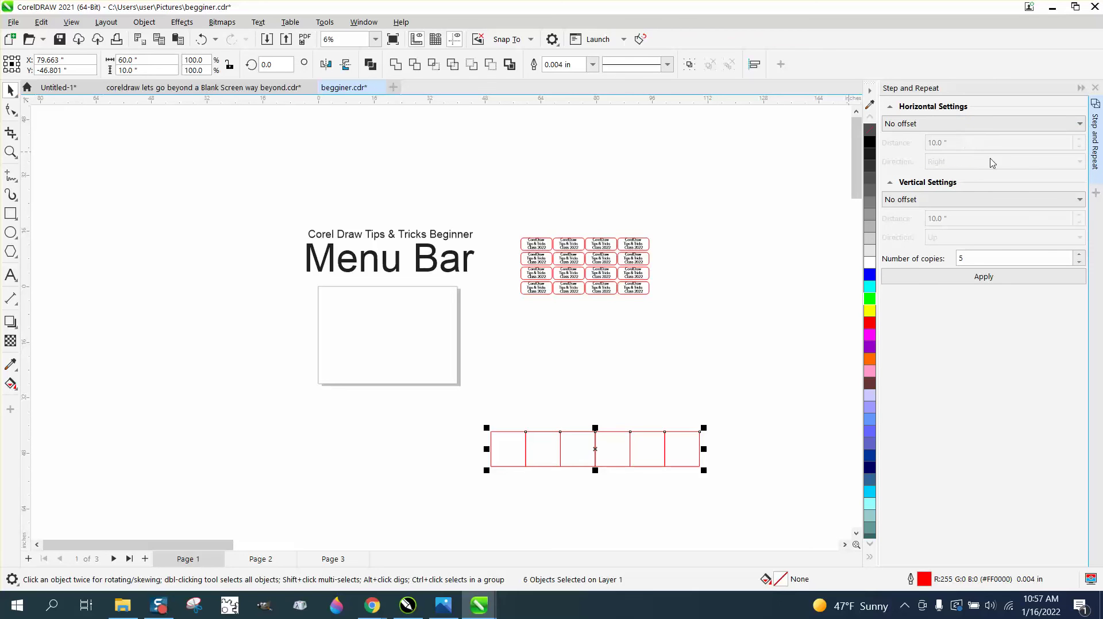
pyautogui.click(1078, 200)
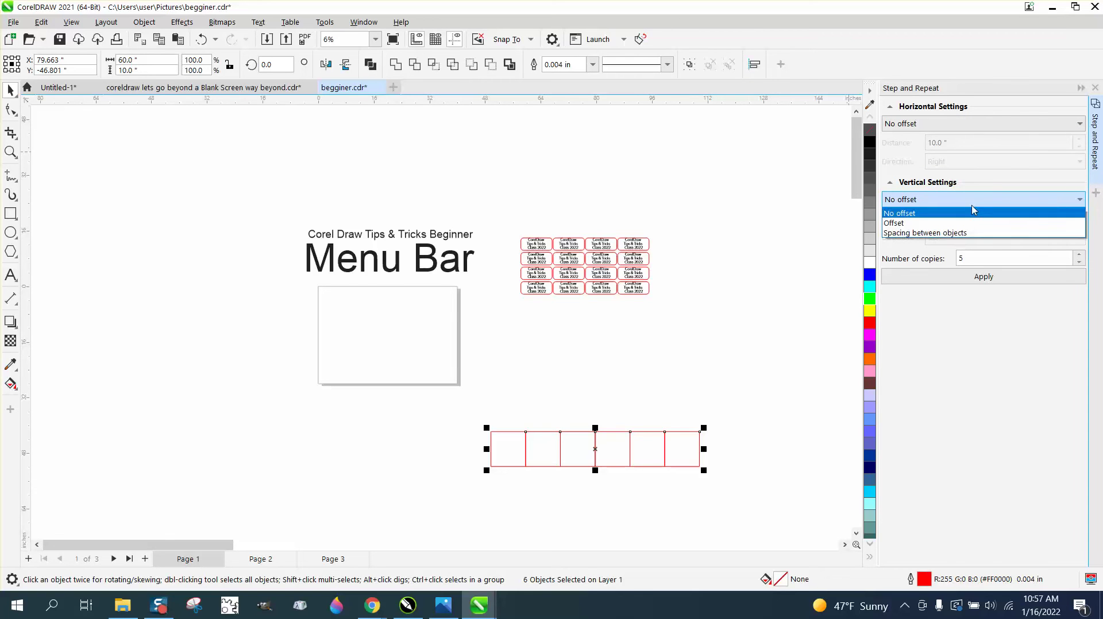
pyautogui.click(908, 224)
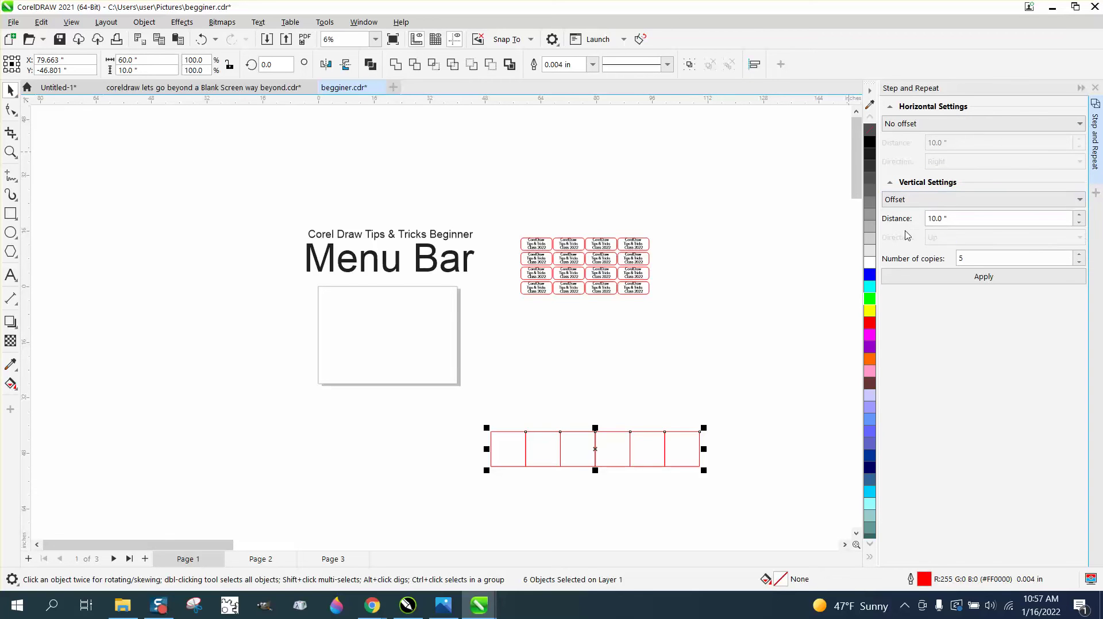
pyautogui.click(983, 277)
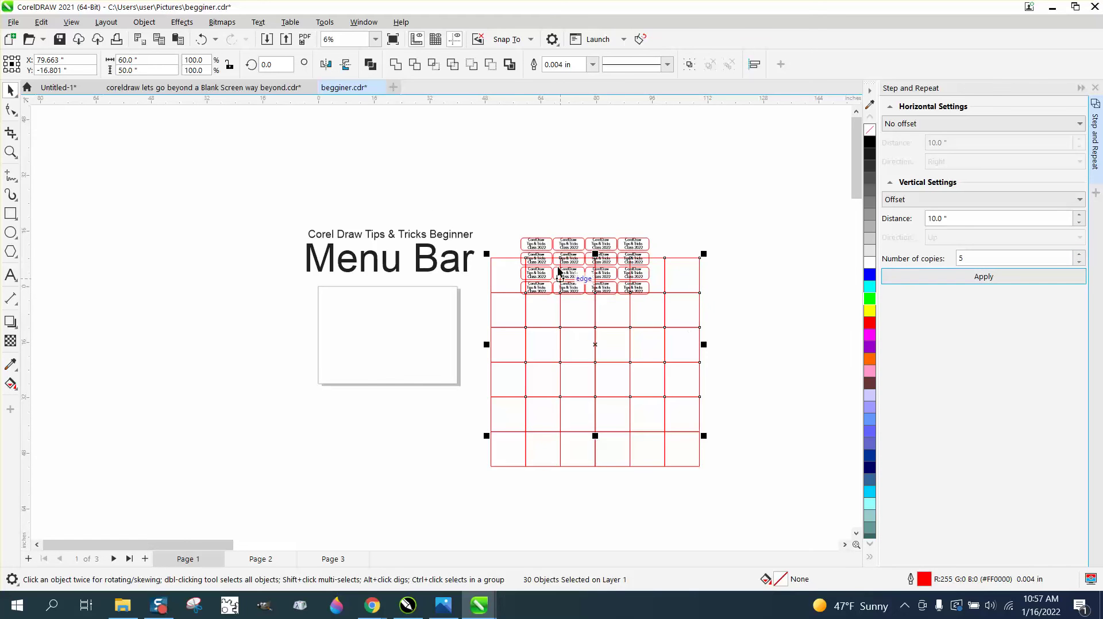
pyautogui.click(201, 40)
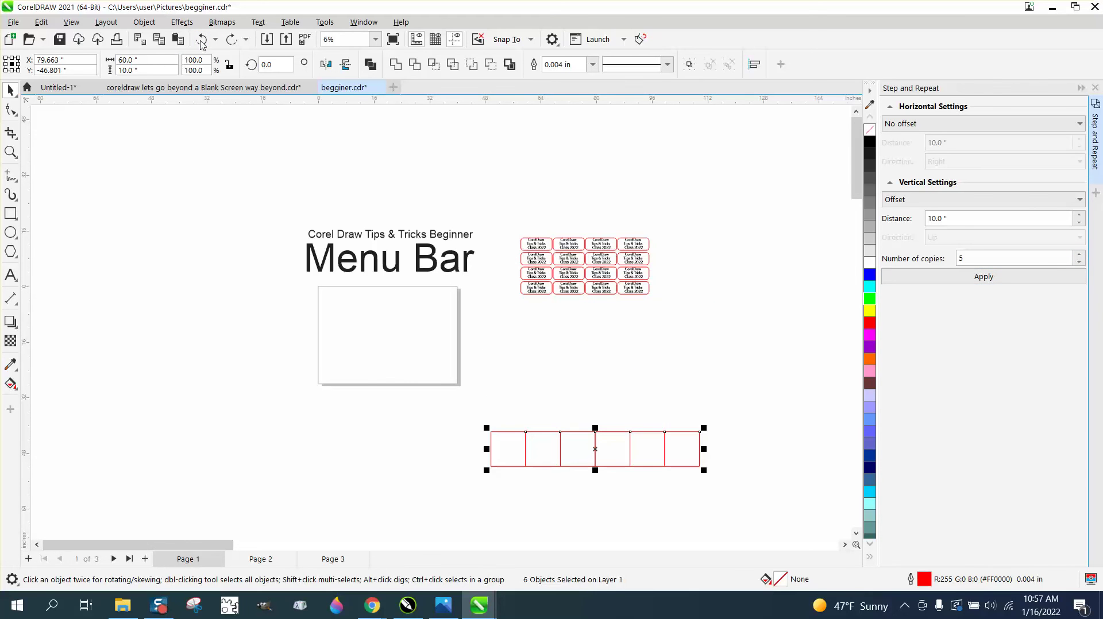
# Step: Delete all squares in the row except the leftmost and move that one to just beneath the label grid
pyautogui.click(690, 391)
pyautogui.moveTo(539, 445); pyautogui.dragTo(739, 480)
pyautogui.press('Delete')
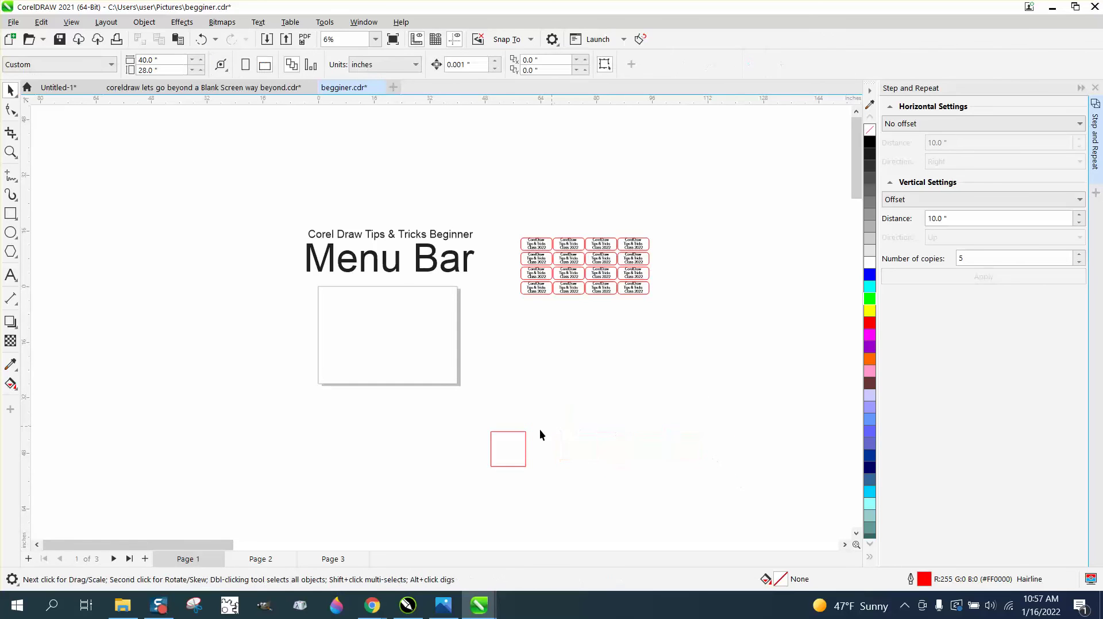
pyautogui.moveTo(517, 458); pyautogui.dragTo(544, 370)
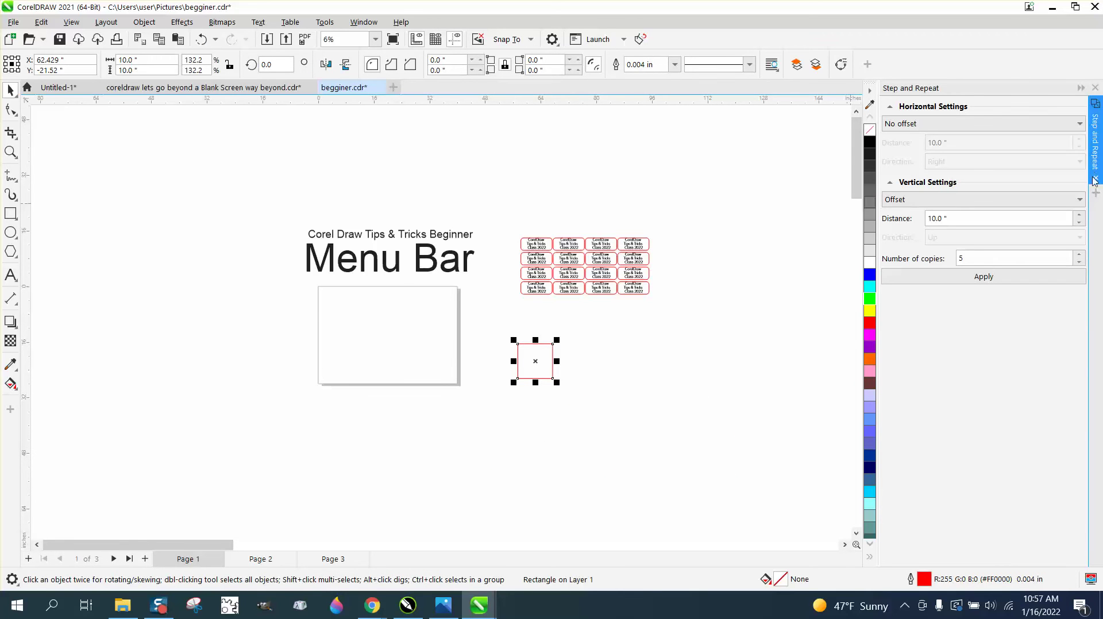
# Step: Step and repeat the square to the right with 0.25 inch spacing between objects, no vertical offset and 5 copies
pyautogui.click(1080, 201)
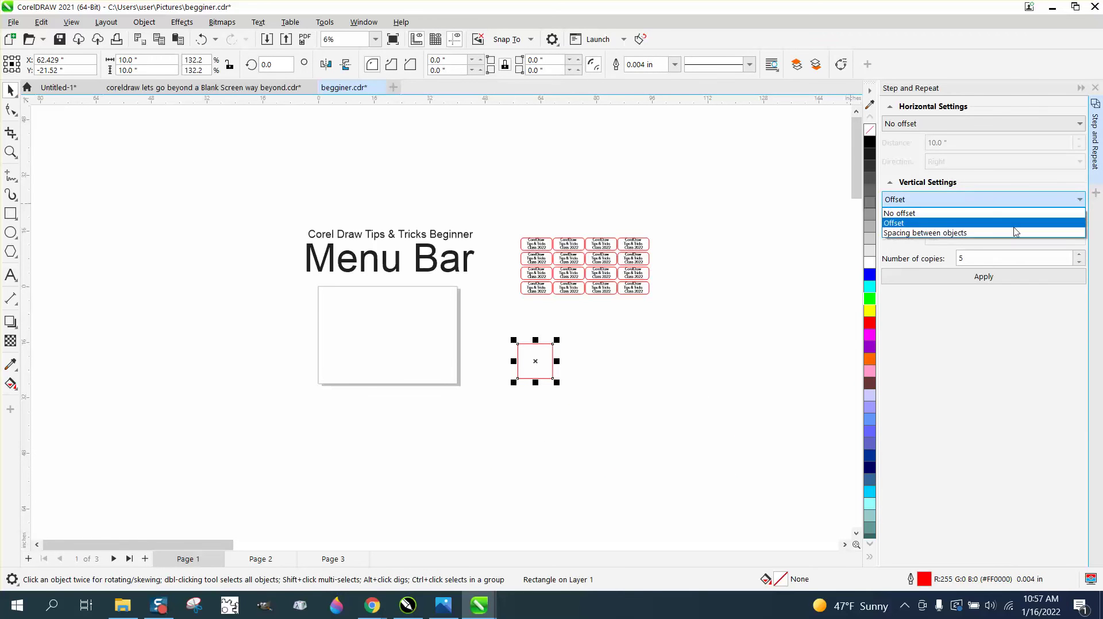
pyautogui.click(900, 214)
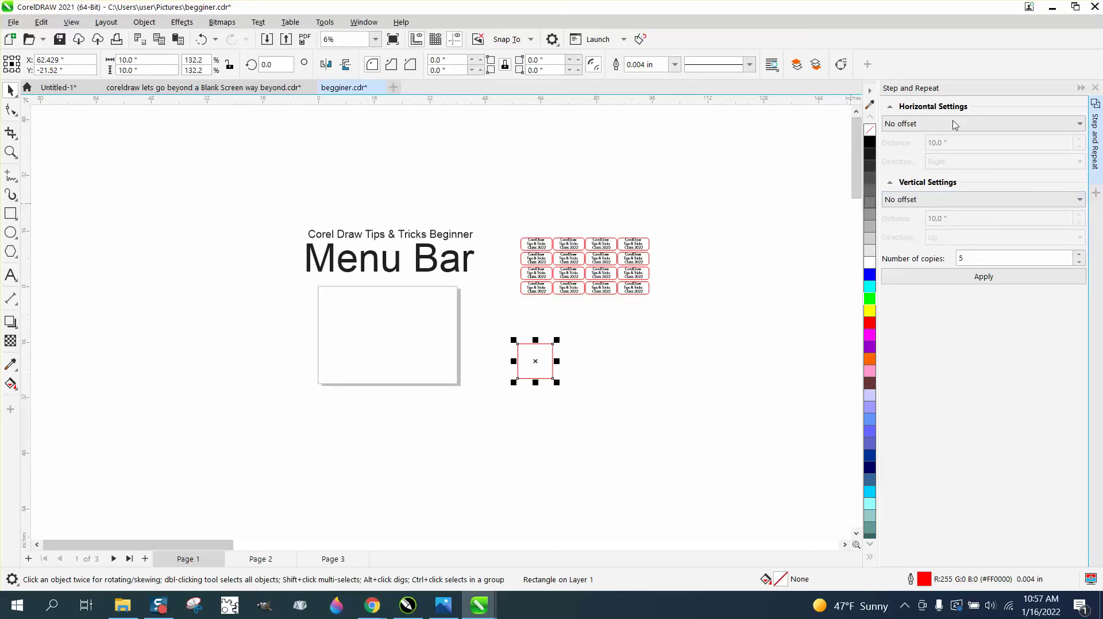
pyautogui.click(1080, 125)
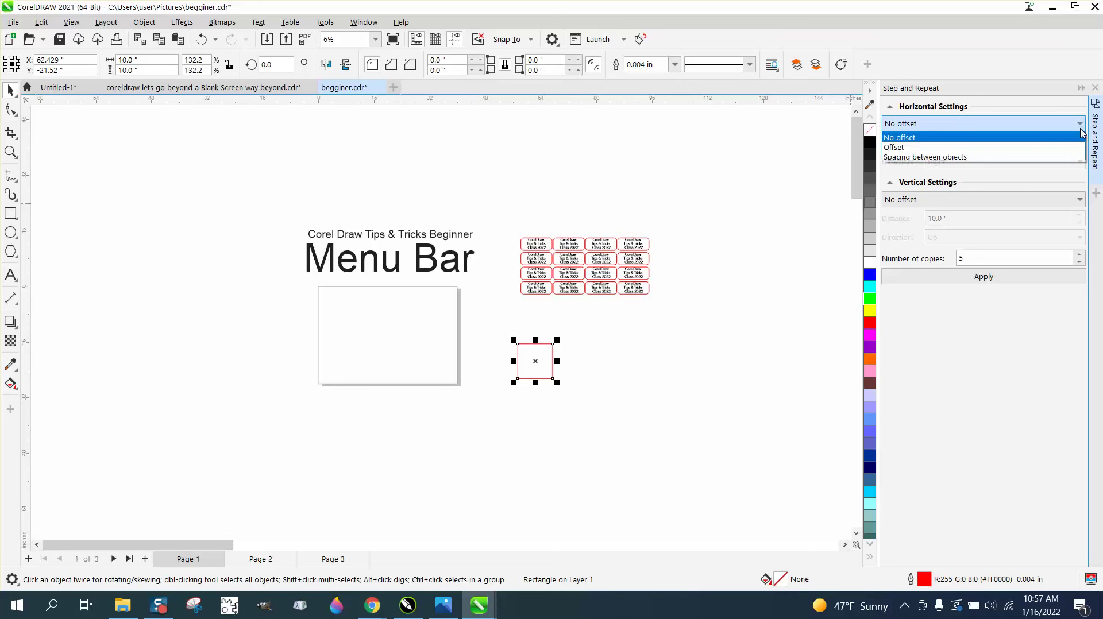
pyautogui.click(912, 158)
pyautogui.moveTo(945, 143); pyautogui.dragTo(925, 143)
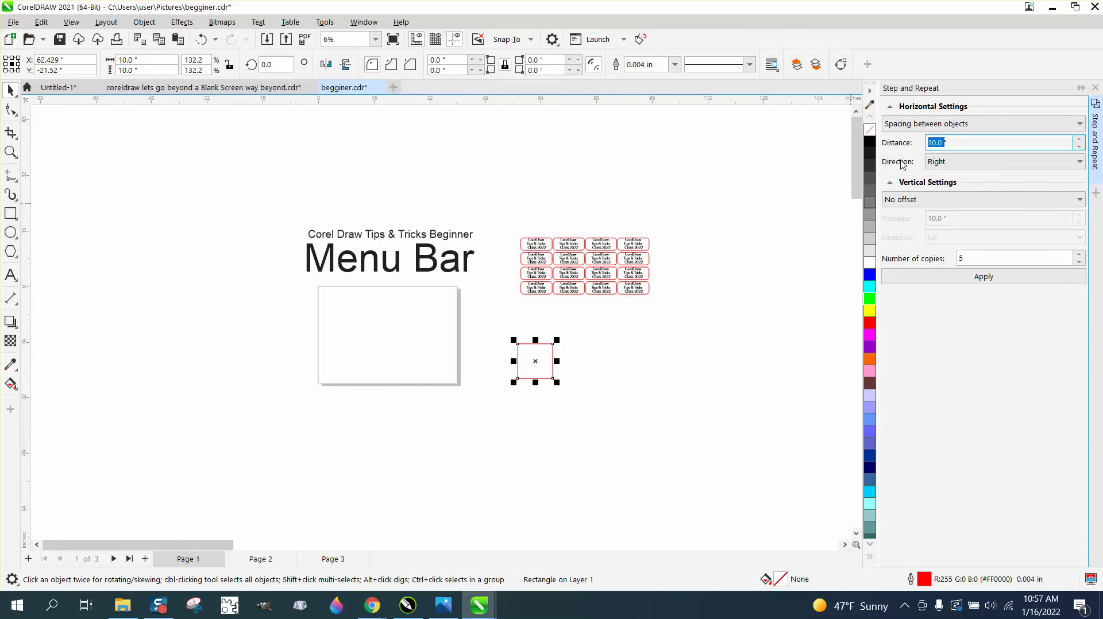
pyautogui.press('BackSpace')
pyautogui.click(987, 277)
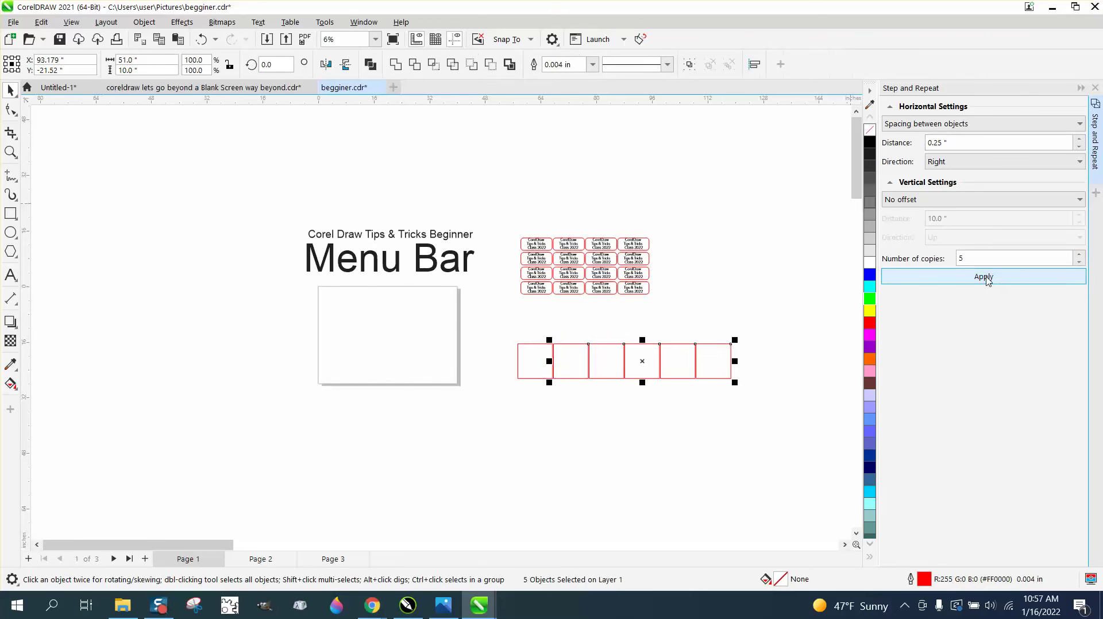
# Step: Inspect the gaps between the squares, delete the copies and the original, and close the Step and Repeat settings
pyautogui.click(10, 152)
pyautogui.moveTo(518, 324); pyautogui.dragTo(591, 387)
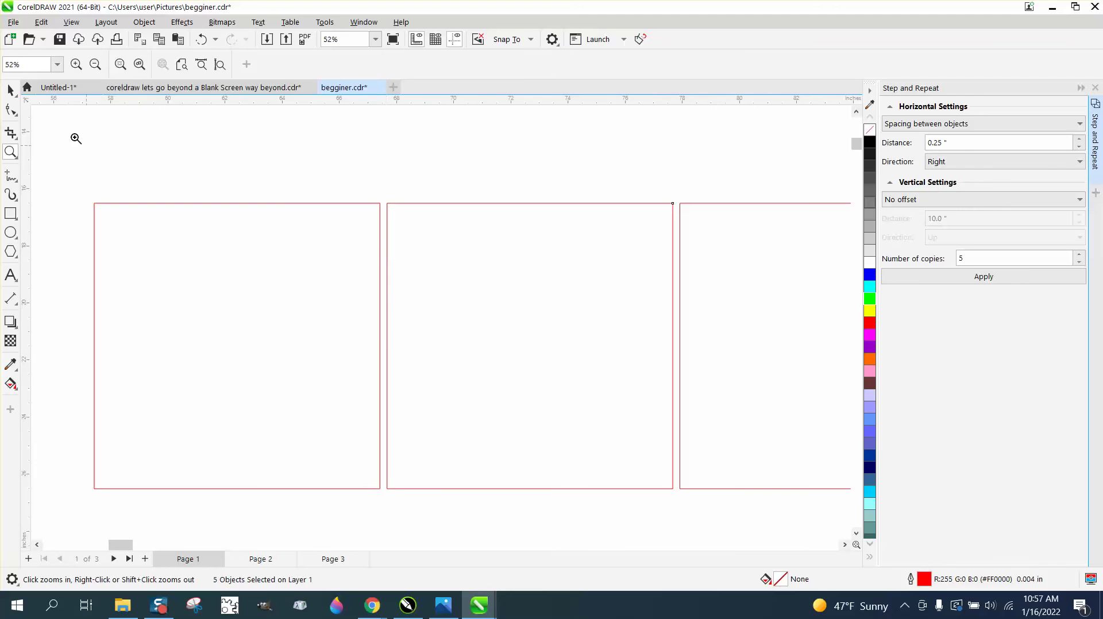
pyautogui.click(10, 92)
pyautogui.scroll(-5, 345, 264)
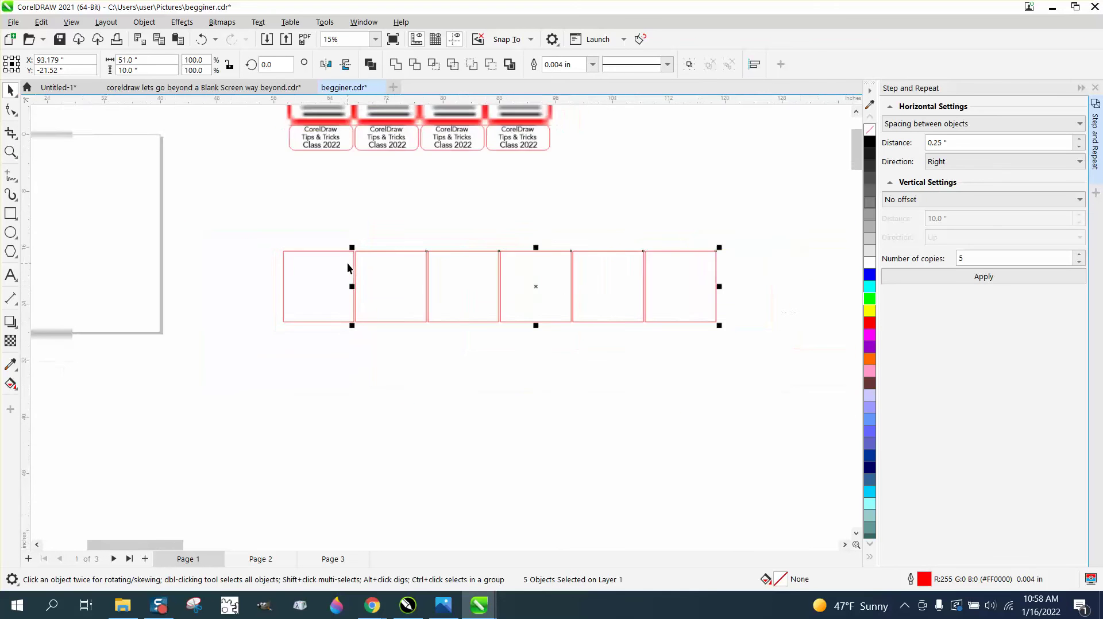
pyautogui.press('Delete')
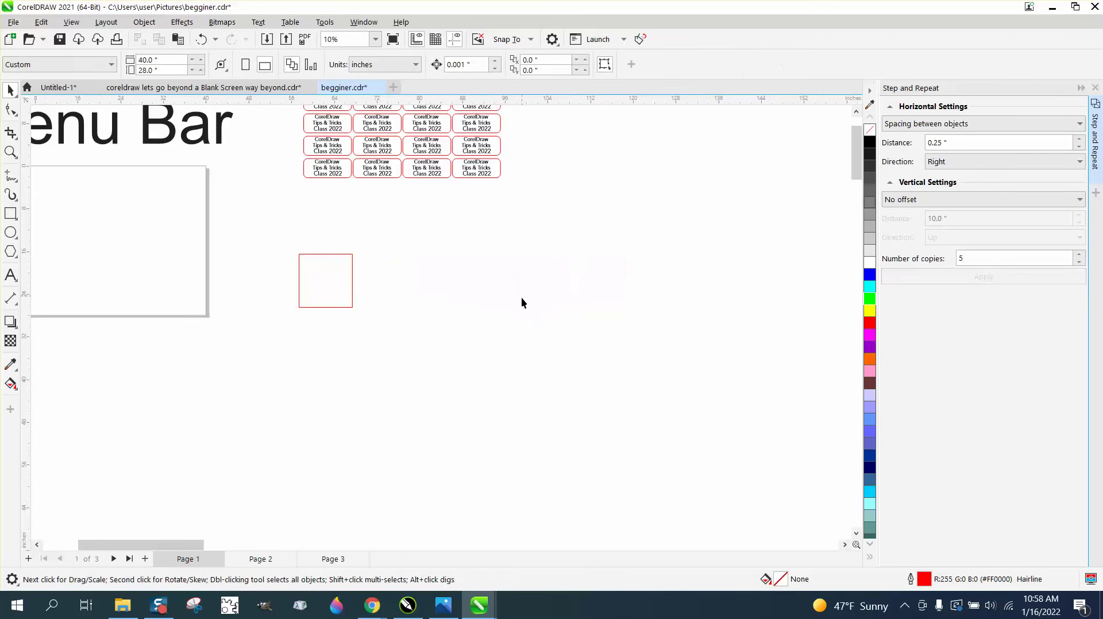
pyautogui.click(352, 269)
pyautogui.press('Delete')
pyautogui.click(1095, 88)
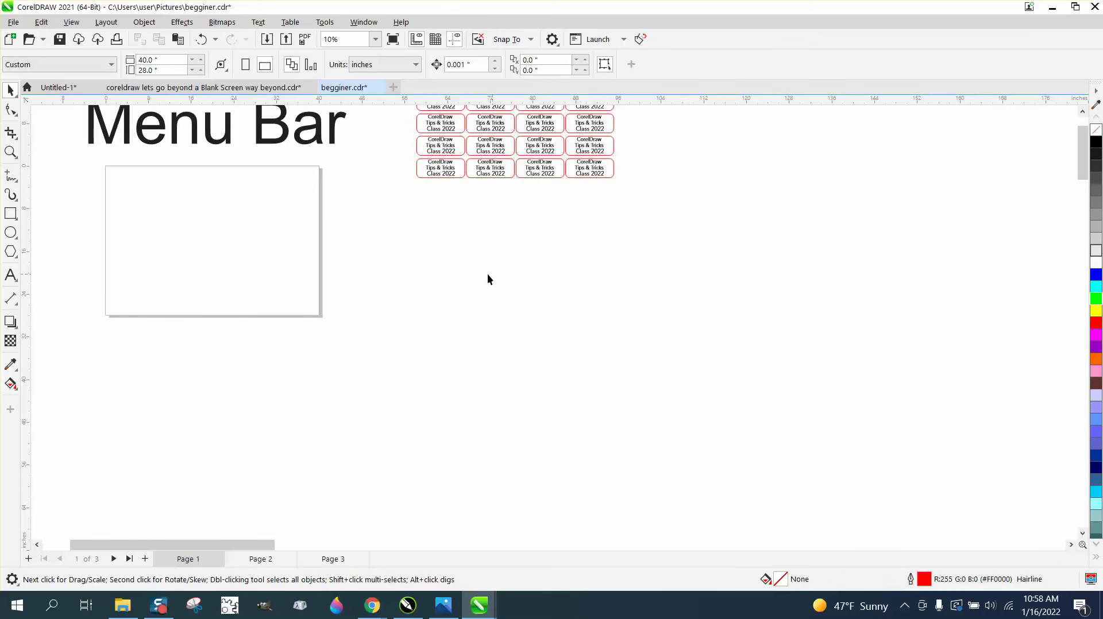
# Step: Replace all occurrences of the text 2022 with 2023 in the labels on the current page using Find and Replace
pyautogui.moveTo(1085, 153); pyautogui.dragTo(1085, 145)
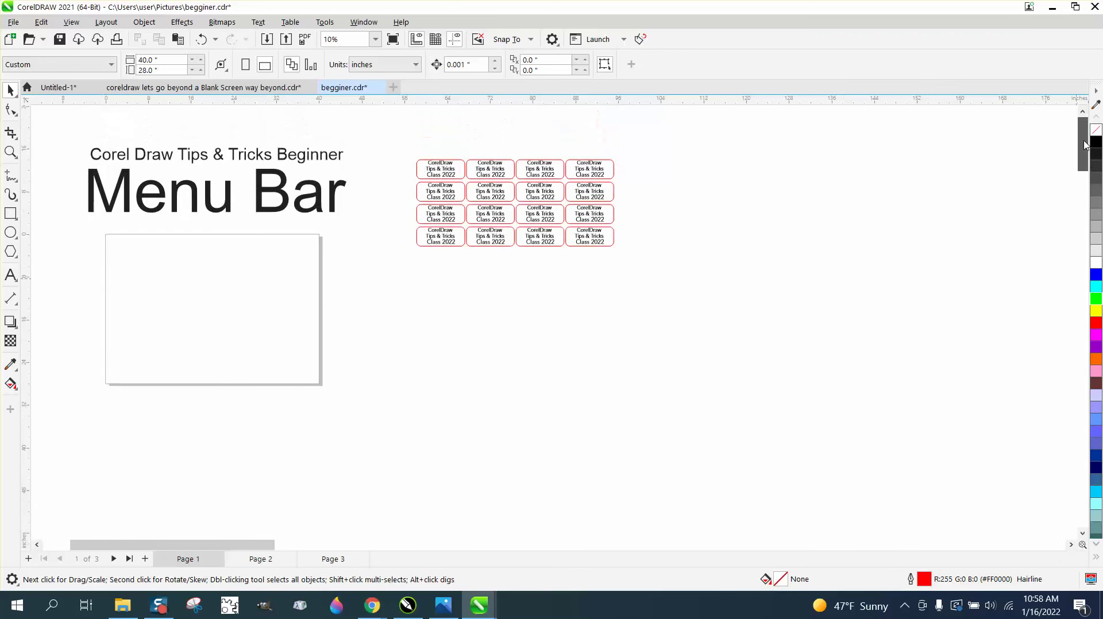
pyautogui.click(10, 152)
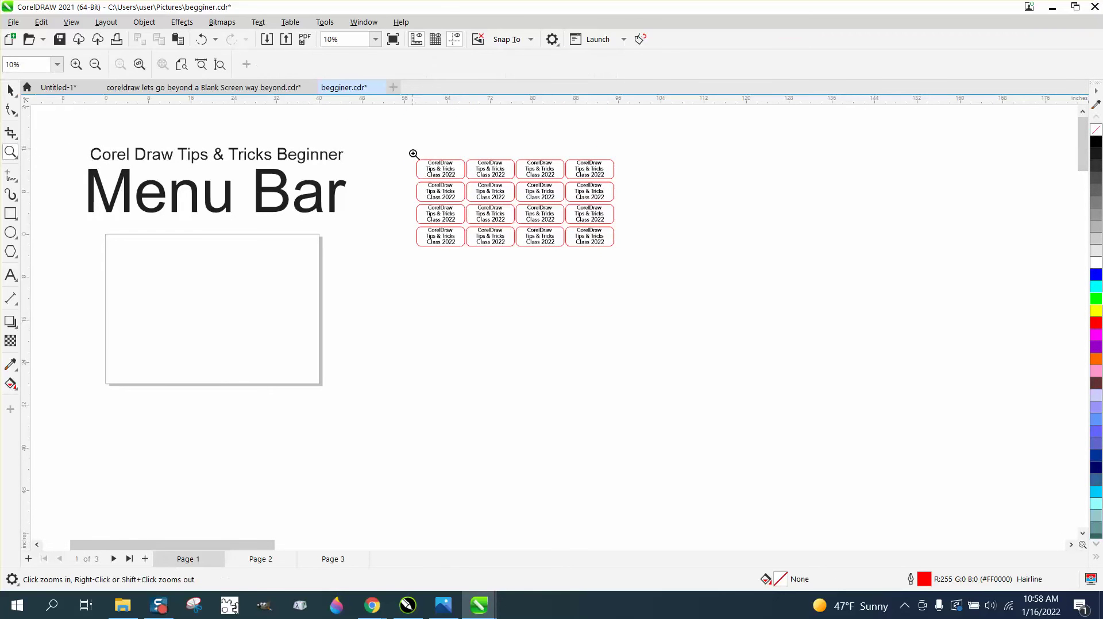
pyautogui.moveTo(414, 154); pyautogui.dragTo(693, 307)
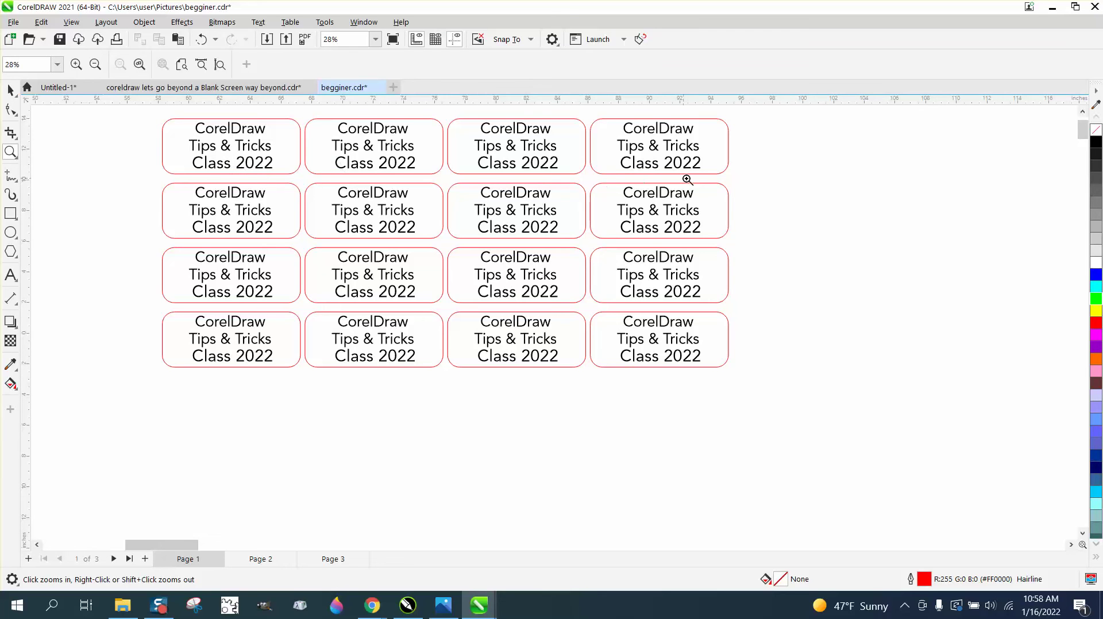
pyautogui.click(41, 22)
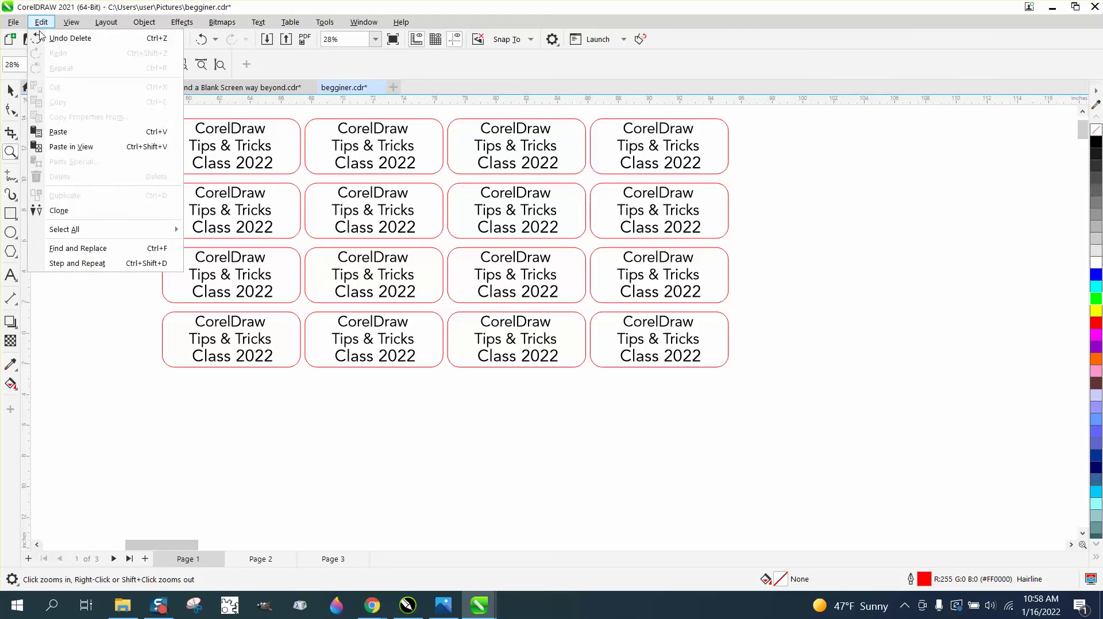
pyautogui.click(75, 248)
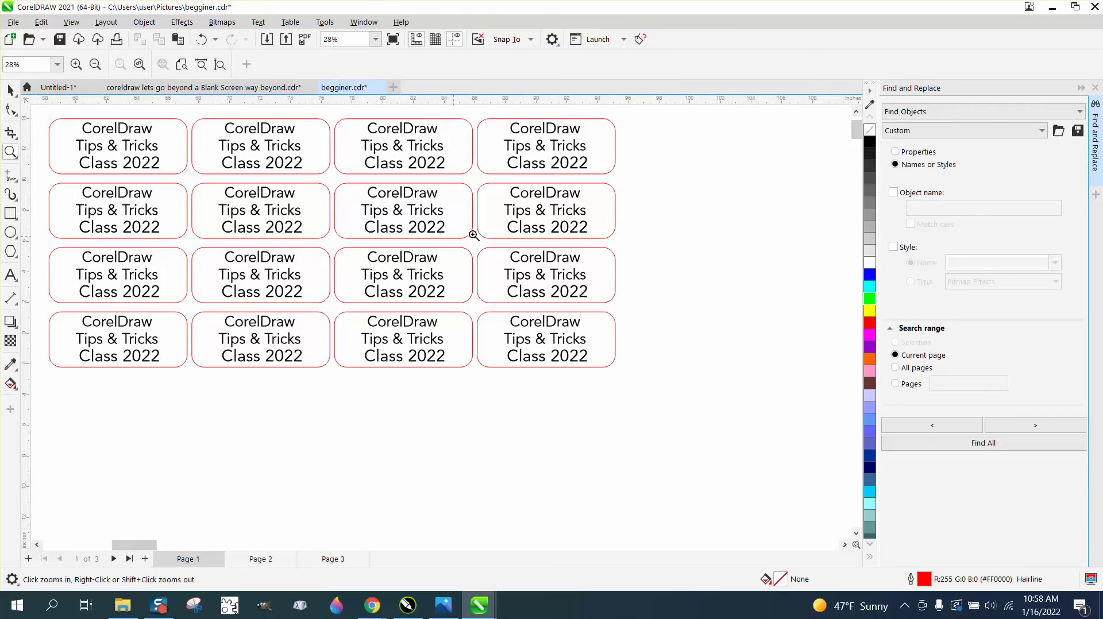
pyautogui.click(1081, 113)
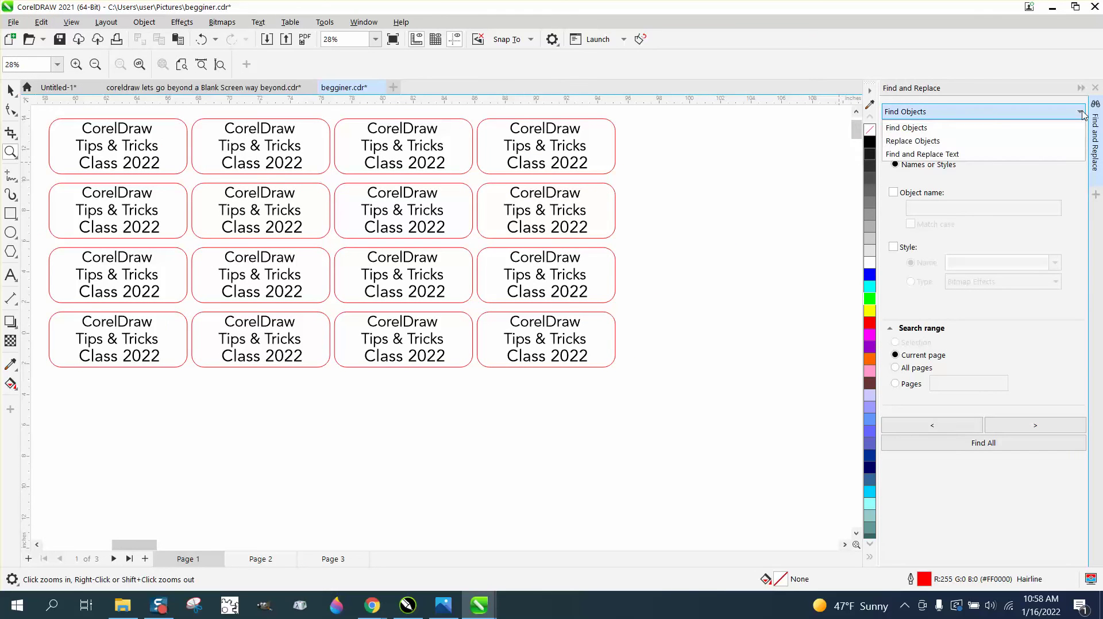
pyautogui.click(947, 156)
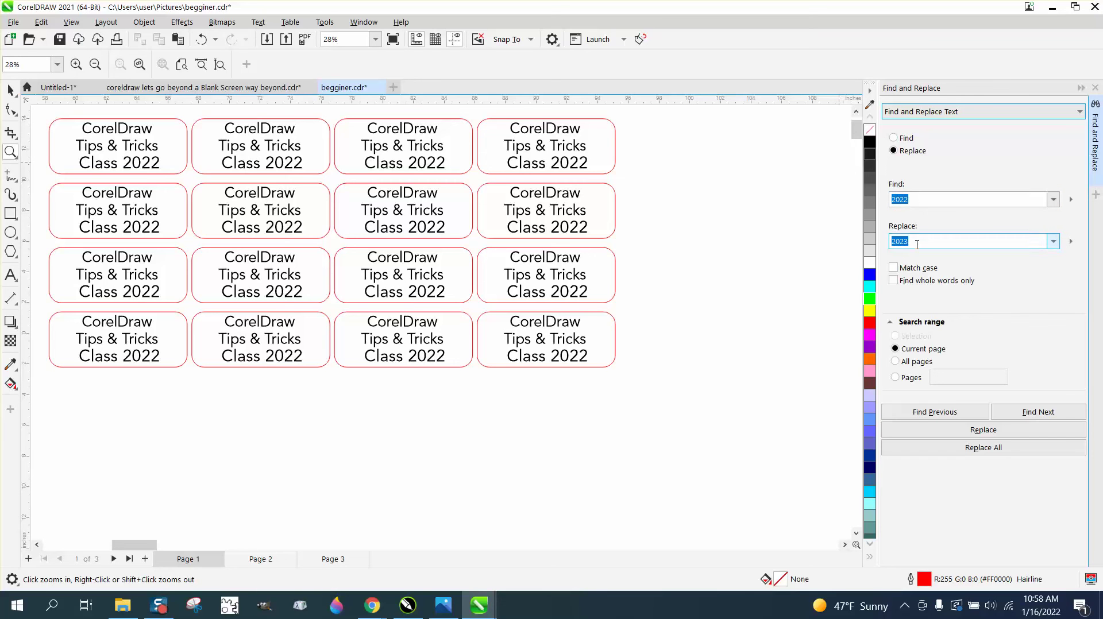
pyautogui.click(997, 451)
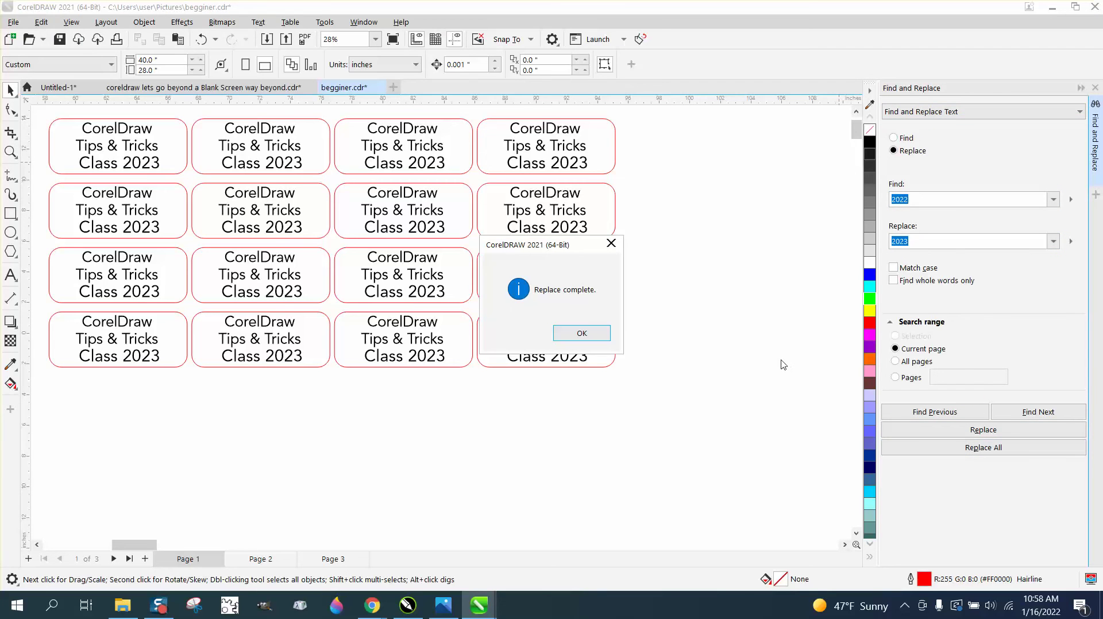
# Step: Undo the replacement of 2022 with 2023 in the labels and close the Find and Replace settings
pyautogui.click(585, 335)
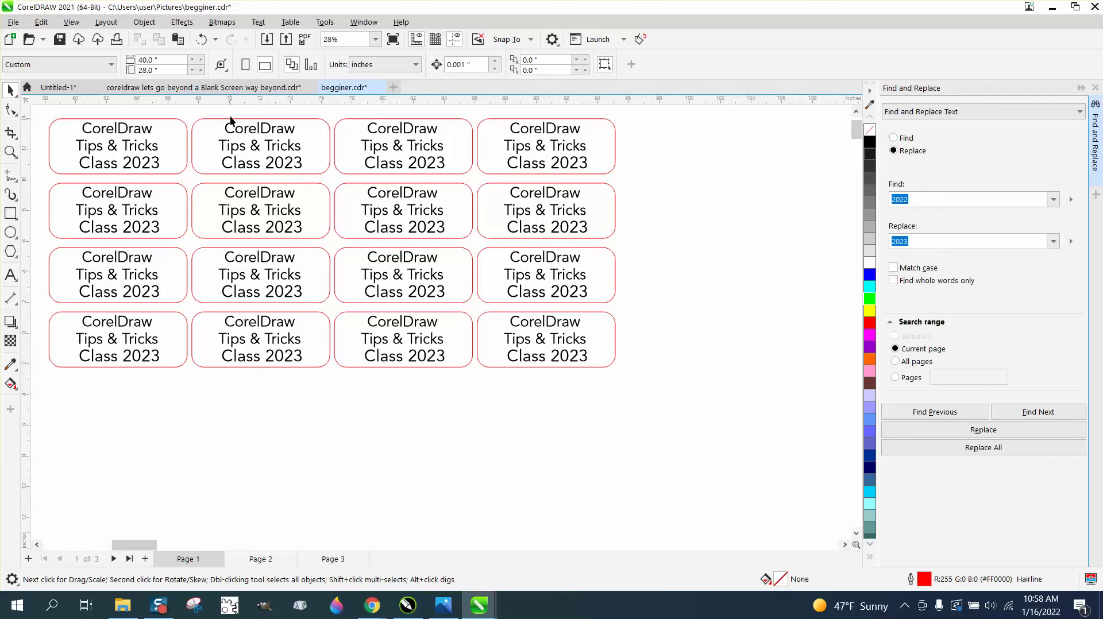
pyautogui.click(201, 39)
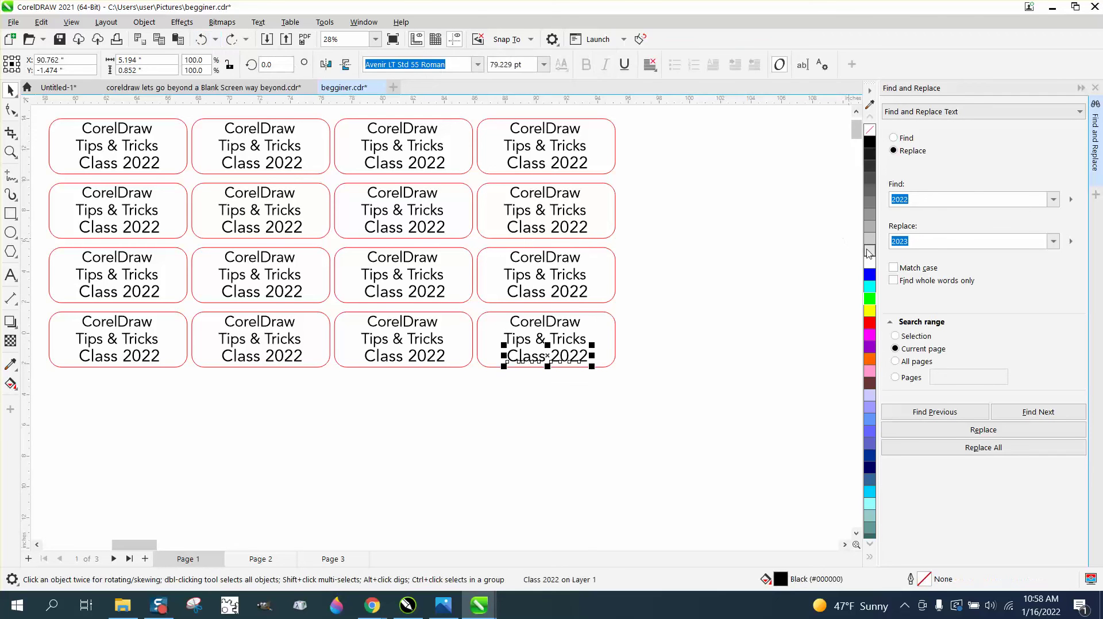
pyautogui.scroll(-3, 767, 285)
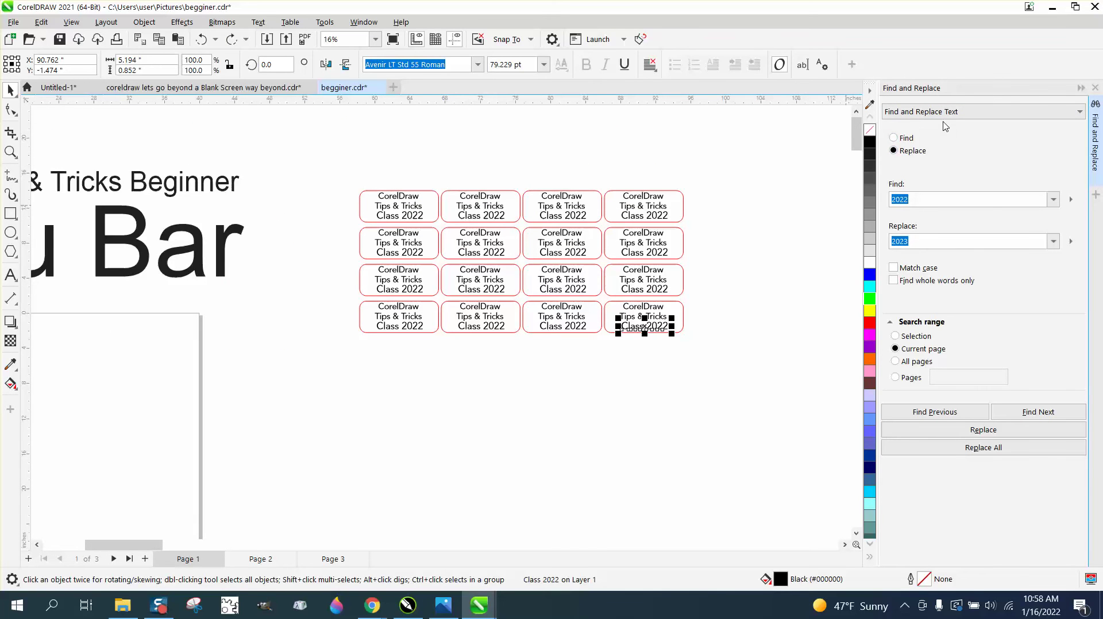
pyautogui.click(1095, 88)
# Step: Deselect the label text and zoom in on the Corel Draw Tips & Tricks Beginner Menu Bar title above the page
pyautogui.click(40, 22)
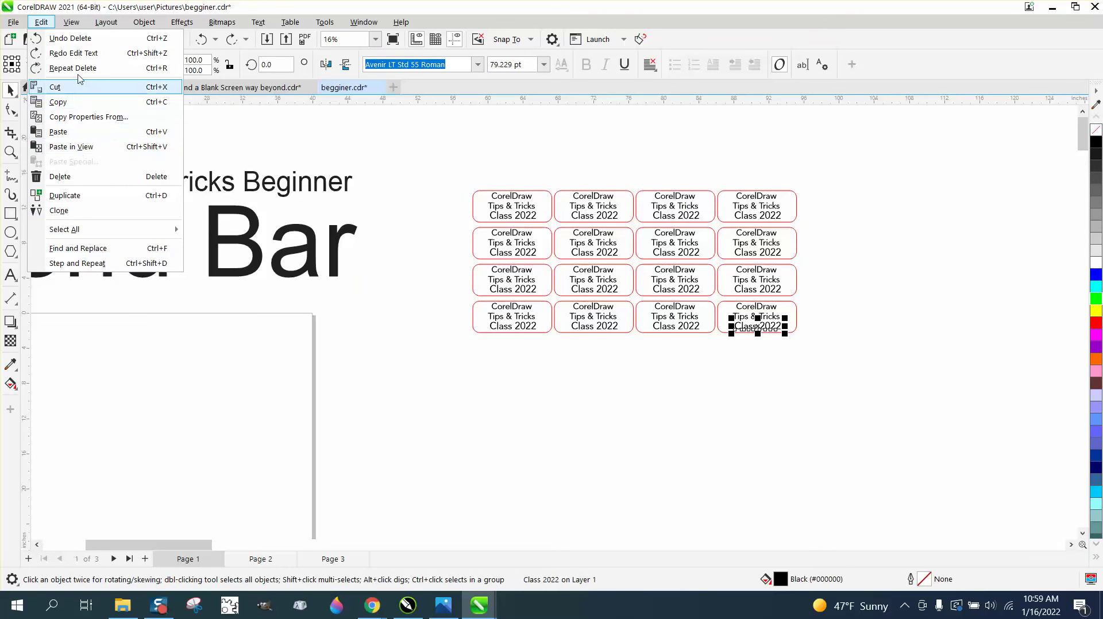
pyautogui.moveTo(75, 26)
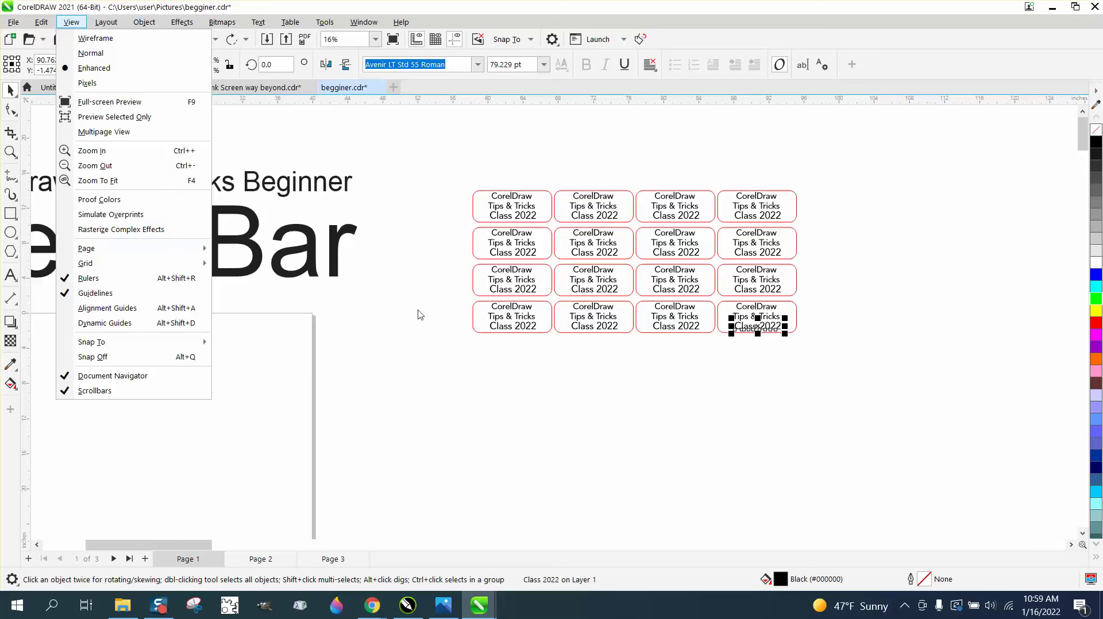
pyautogui.click(405, 350)
pyautogui.scroll(-1, 406, 349)
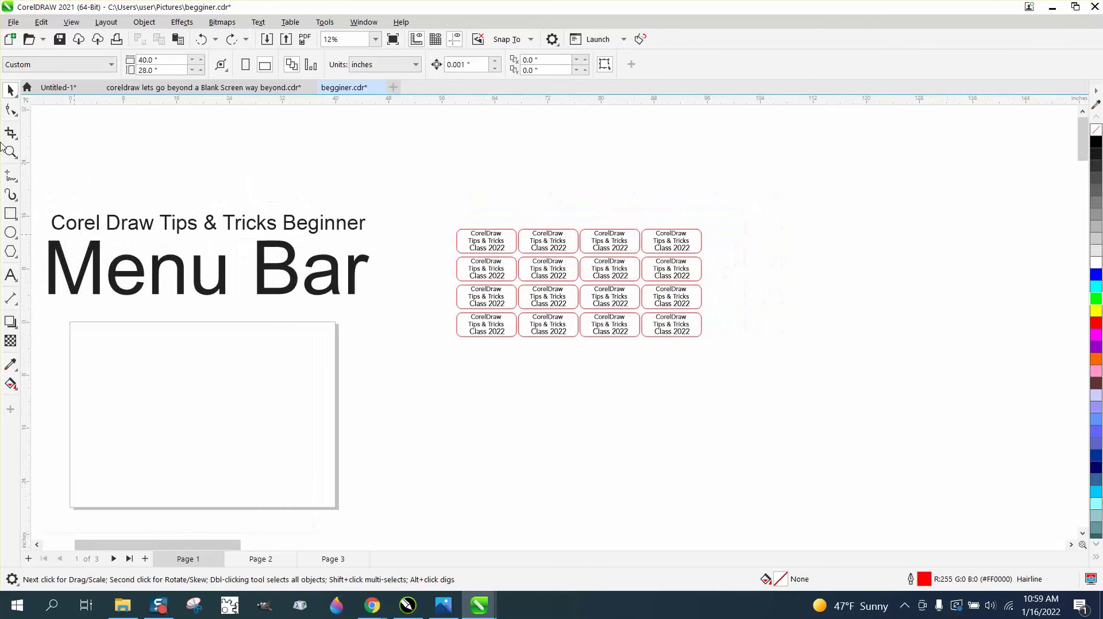
pyautogui.click(10, 152)
pyautogui.moveTo(37, 210); pyautogui.dragTo(415, 279)
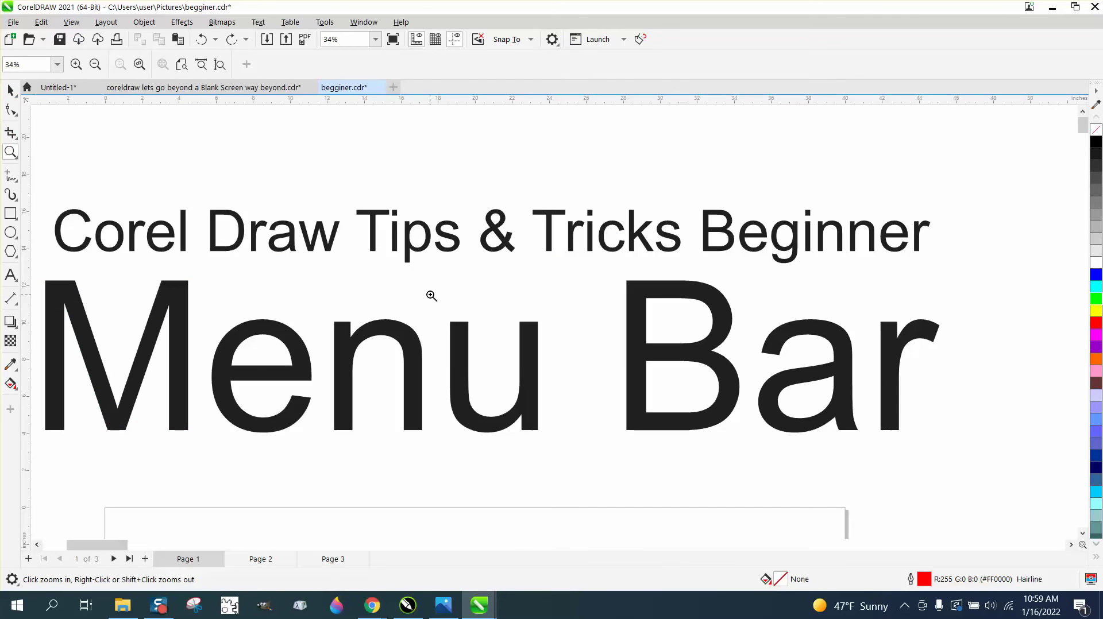